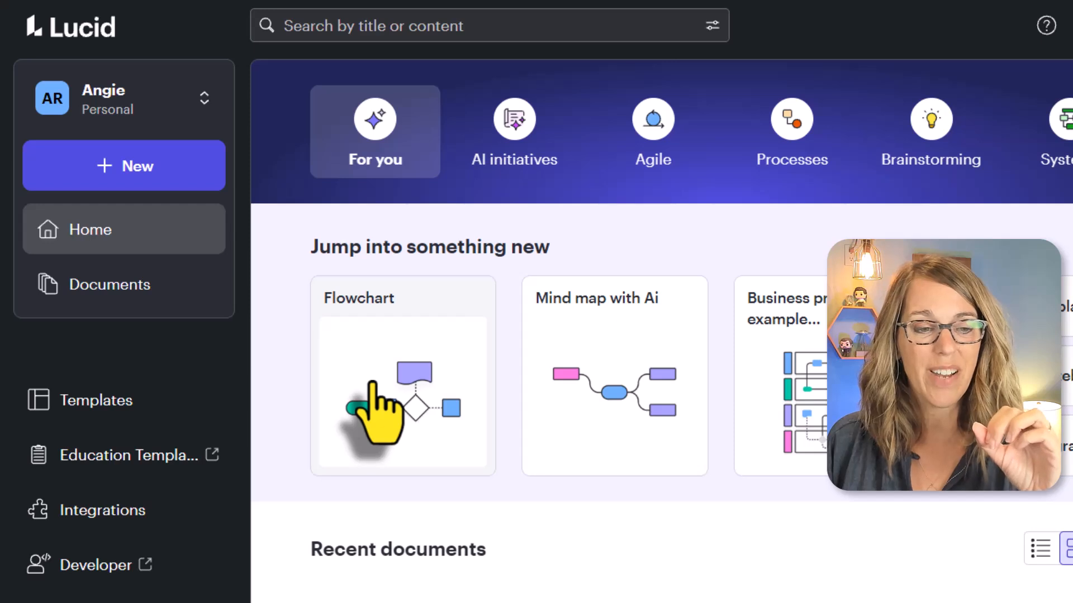
Create a new blank Lucidspark board and dismiss the template gallery.
left_click(112, 166)
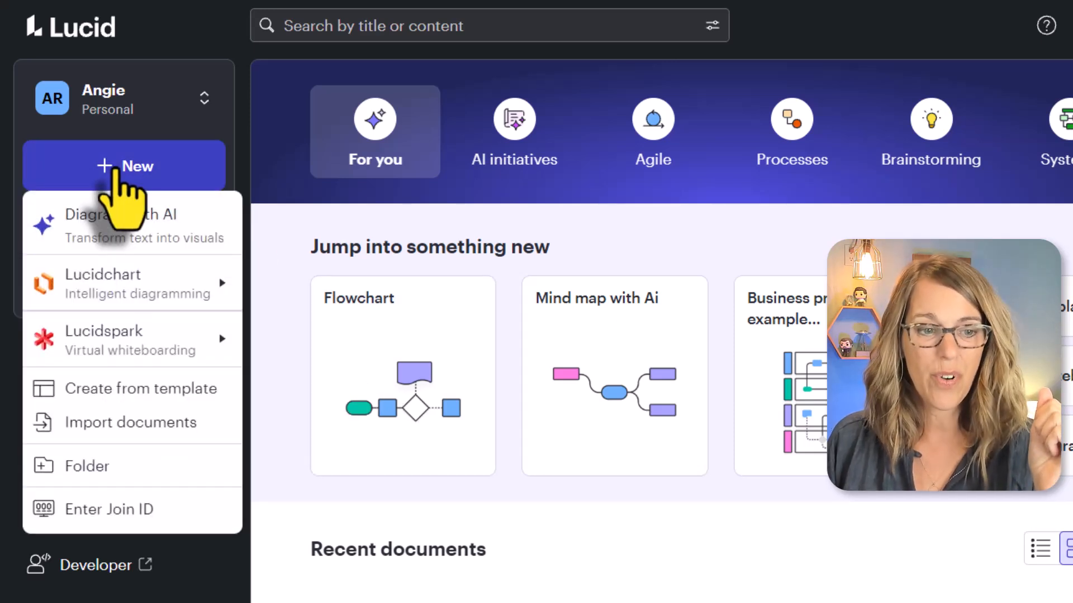
mouse_move(126, 353)
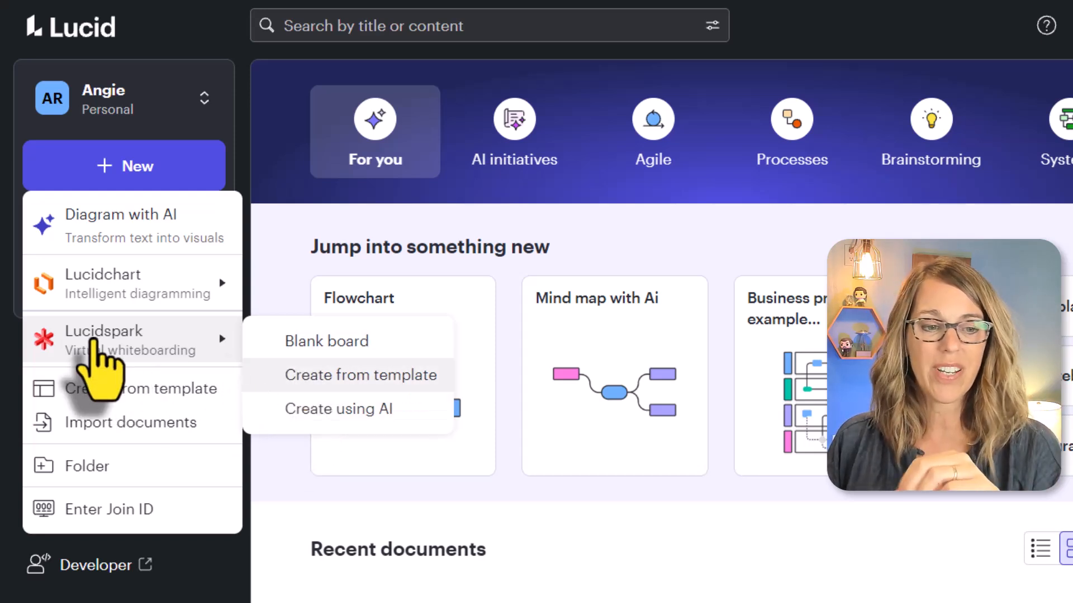
left_click(94, 343)
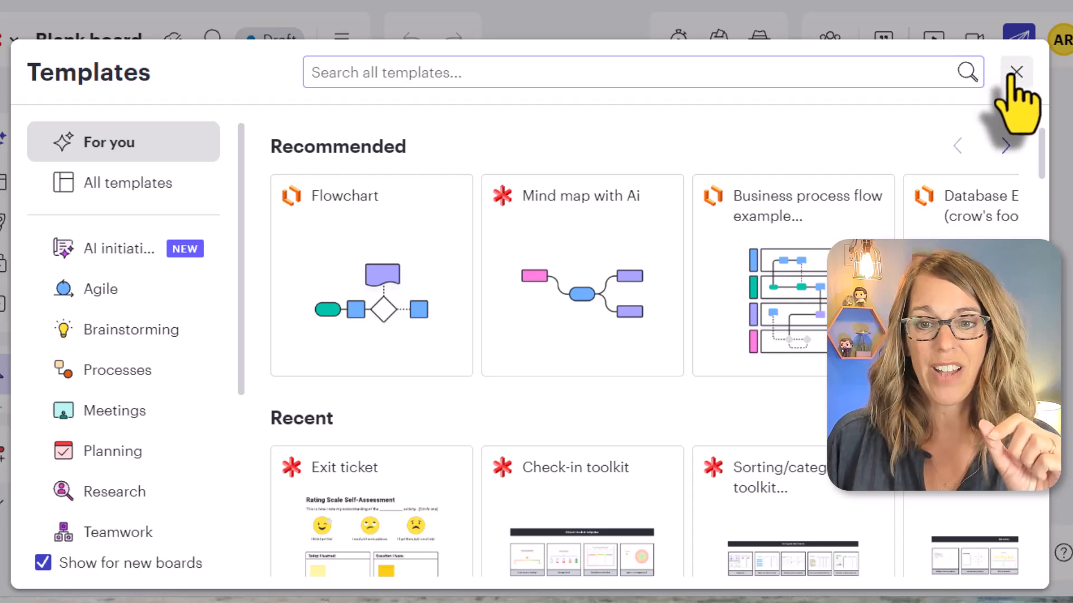
left_click(1016, 72)
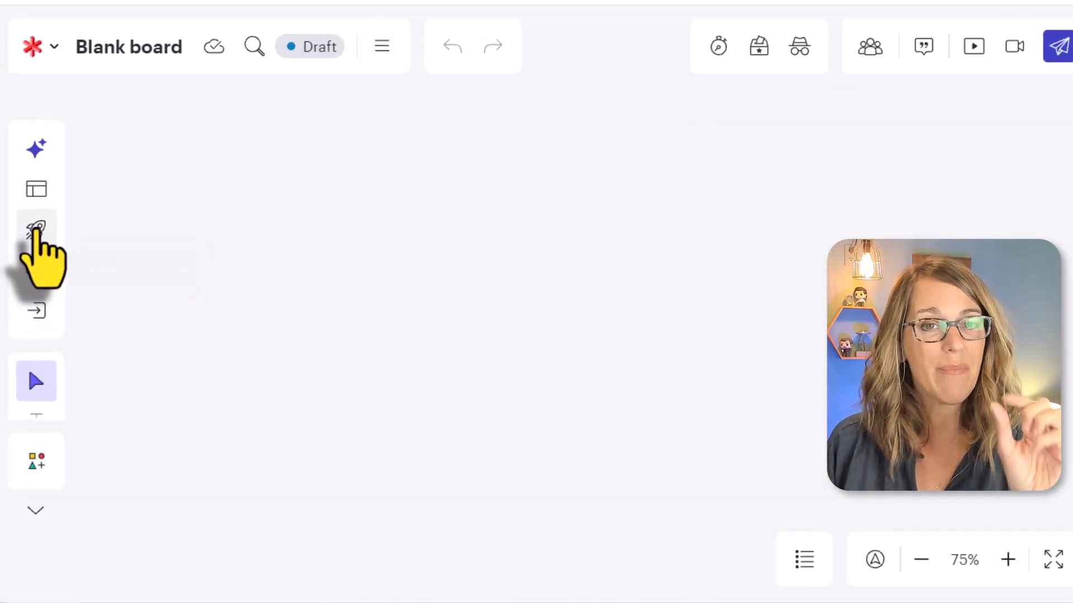
Draw a large rectangular frame across the middle of the blank board.
scroll(38, 263, "down", 5)
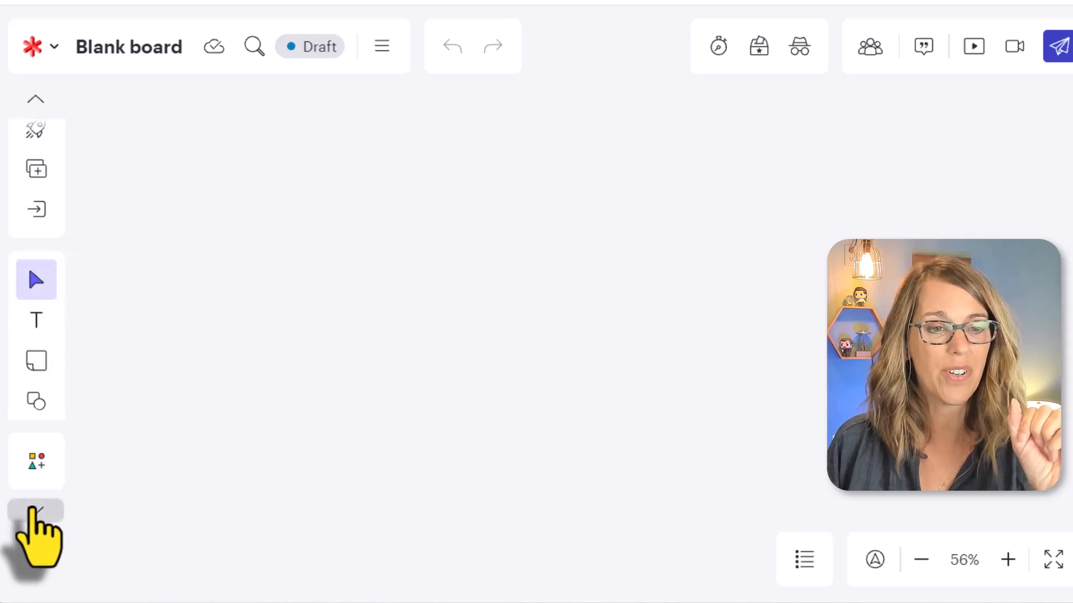
left_click(36, 511)
left_click(36, 99)
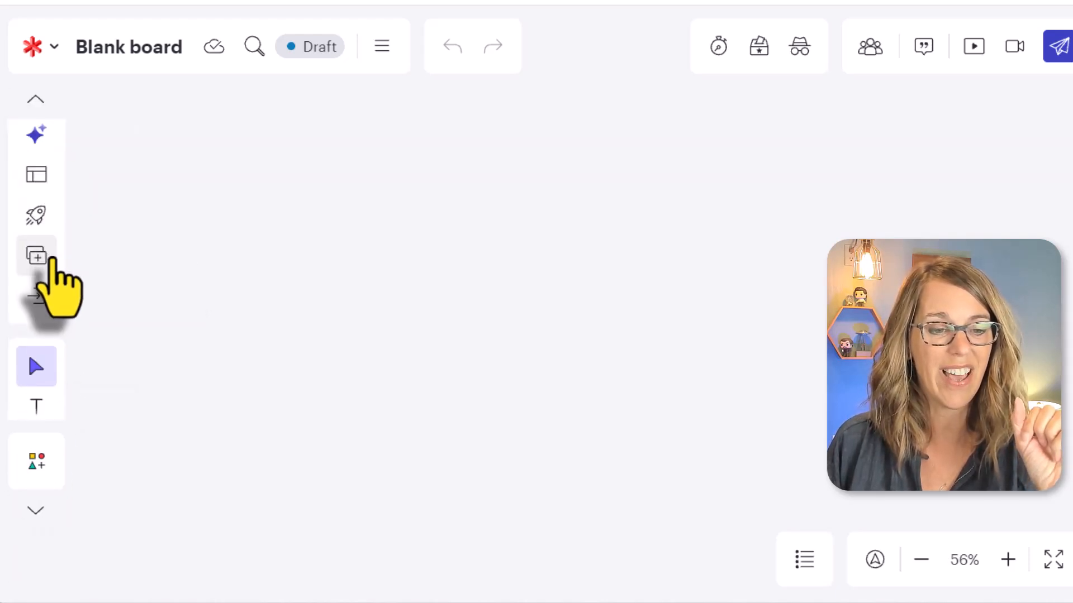
scroll(52, 288, "down", 4)
scroll(45, 282, "down", 2)
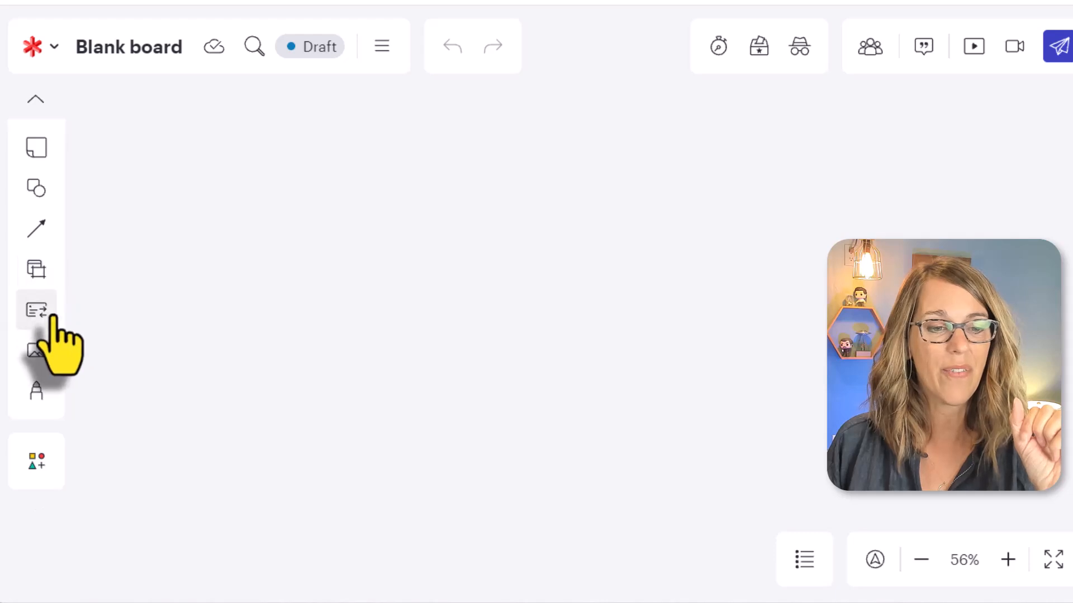
left_click(37, 271)
left_click(37, 270)
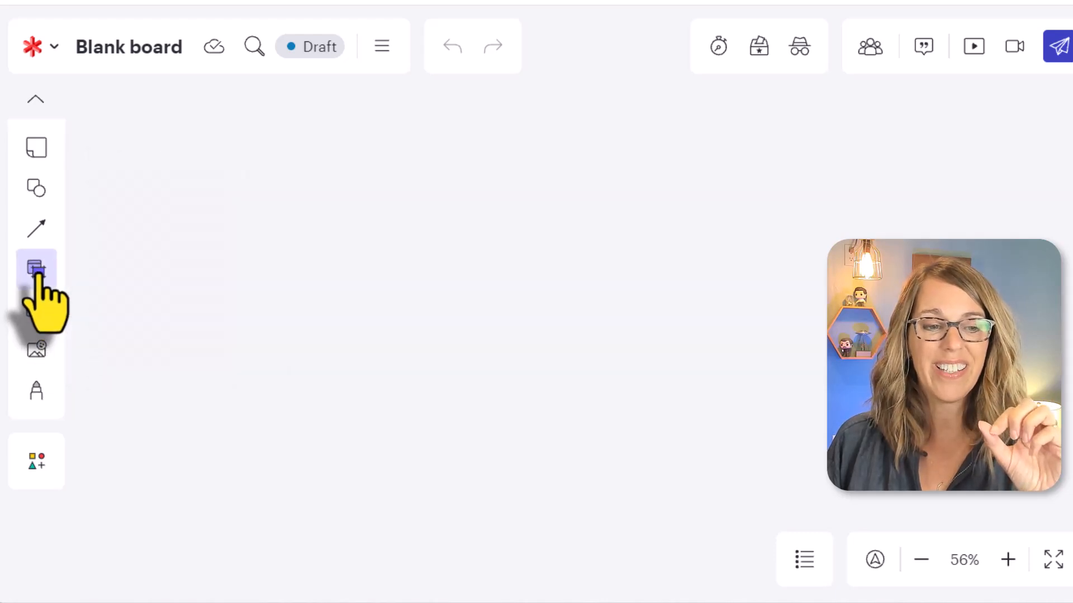
left_click(160, 291)
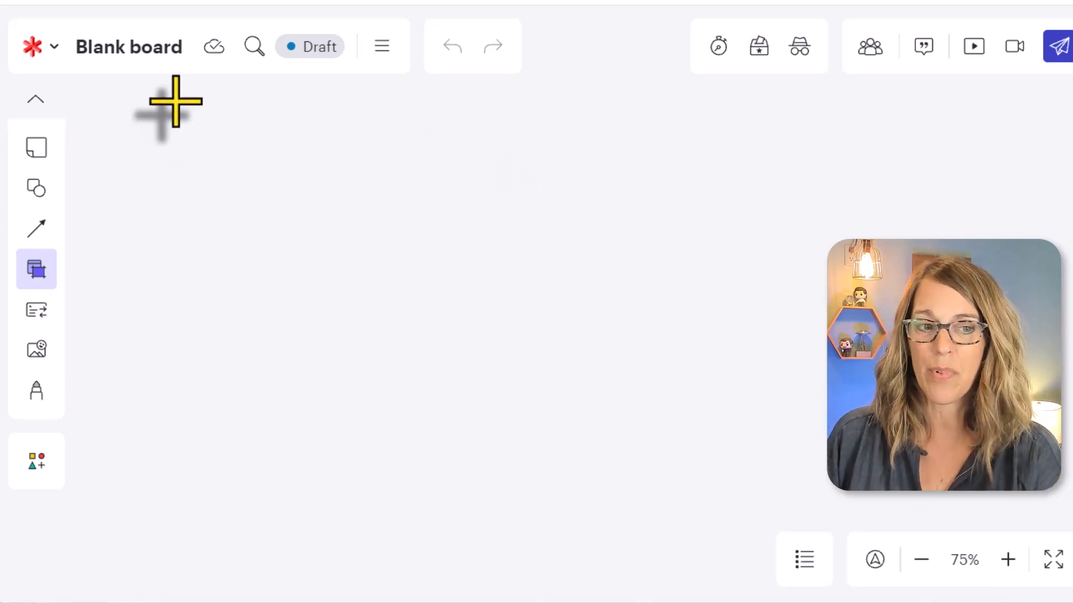
left_click_drag(176, 101, 923, 511)
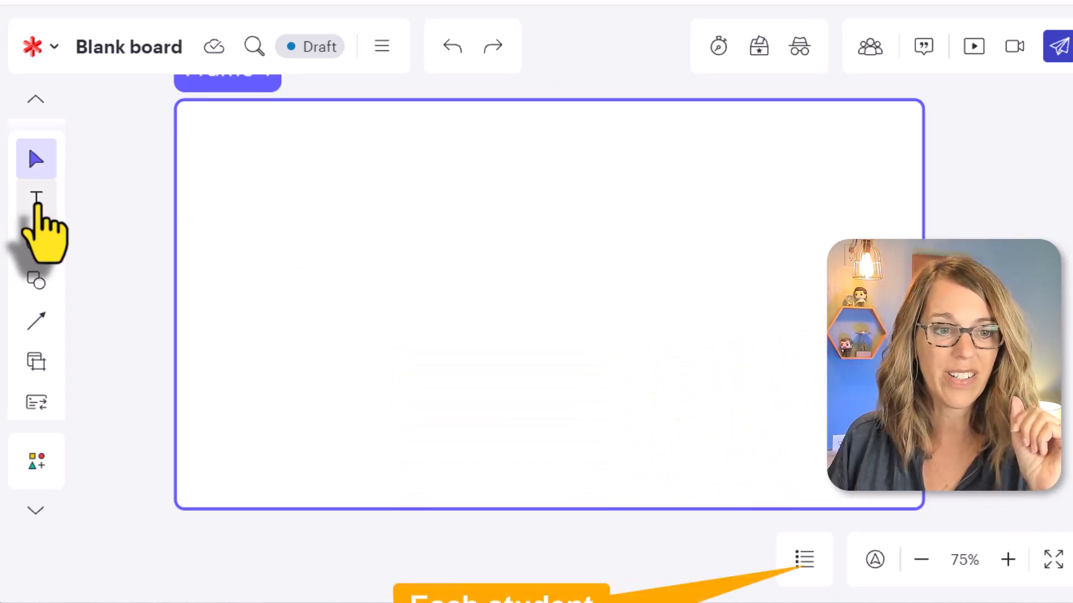
Add a text box at the frame's top reading "Instructions: Drag each of the skills into the category that represents your confidence level.".
left_click_drag(37, 201, 257, 137)
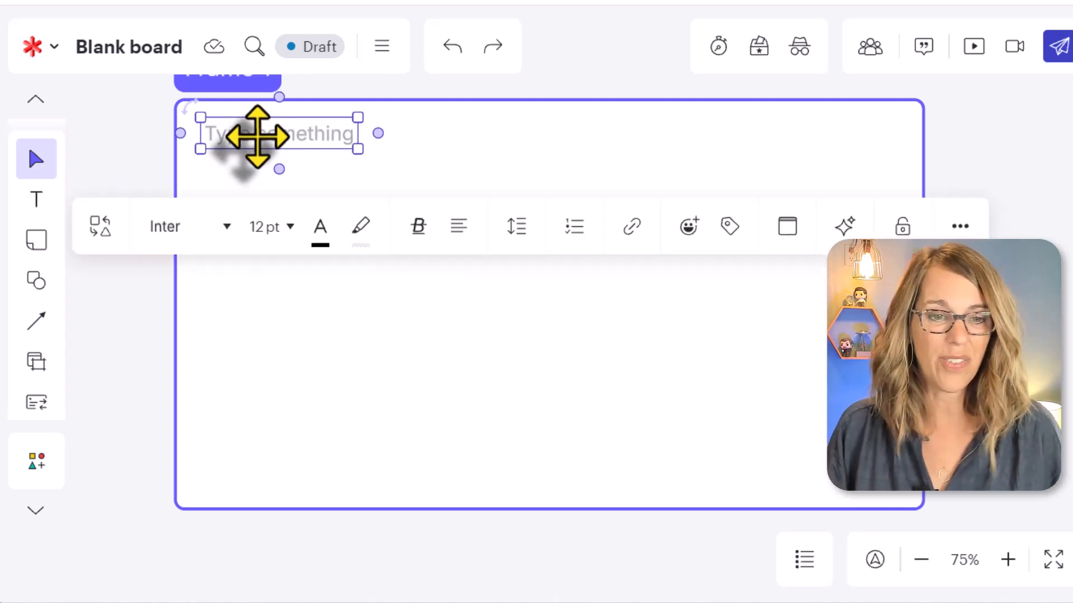
double_click(257, 137)
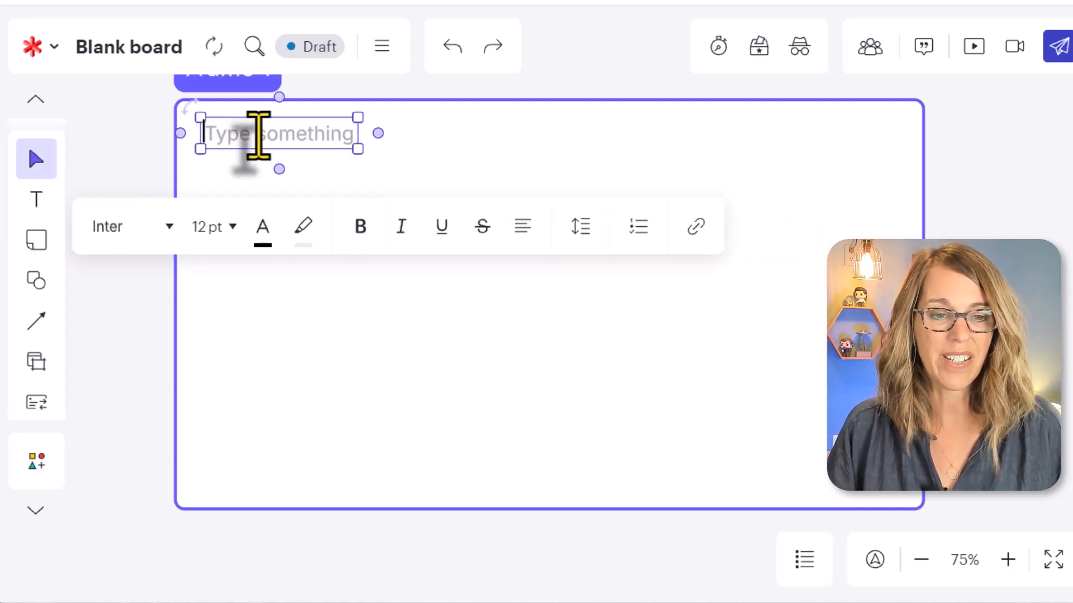
type("Ins")
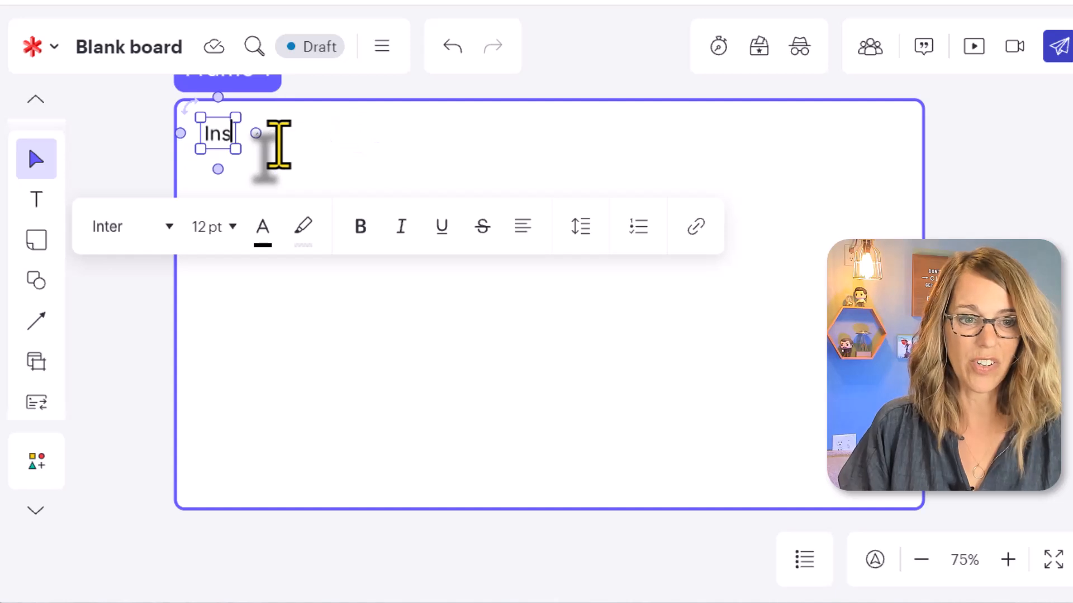
type("tructions")
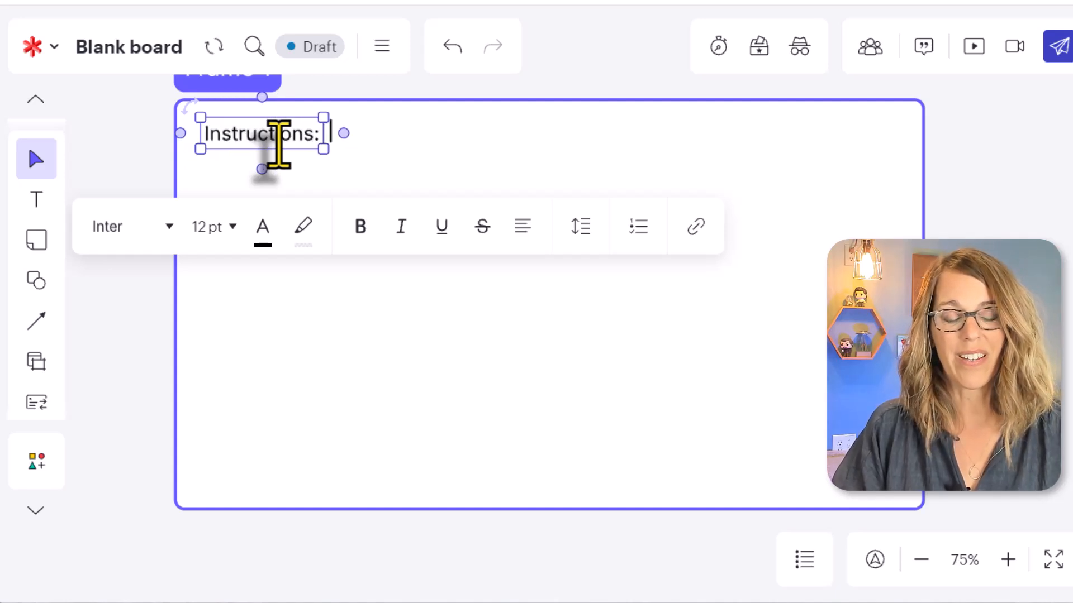
type(":  Drag")
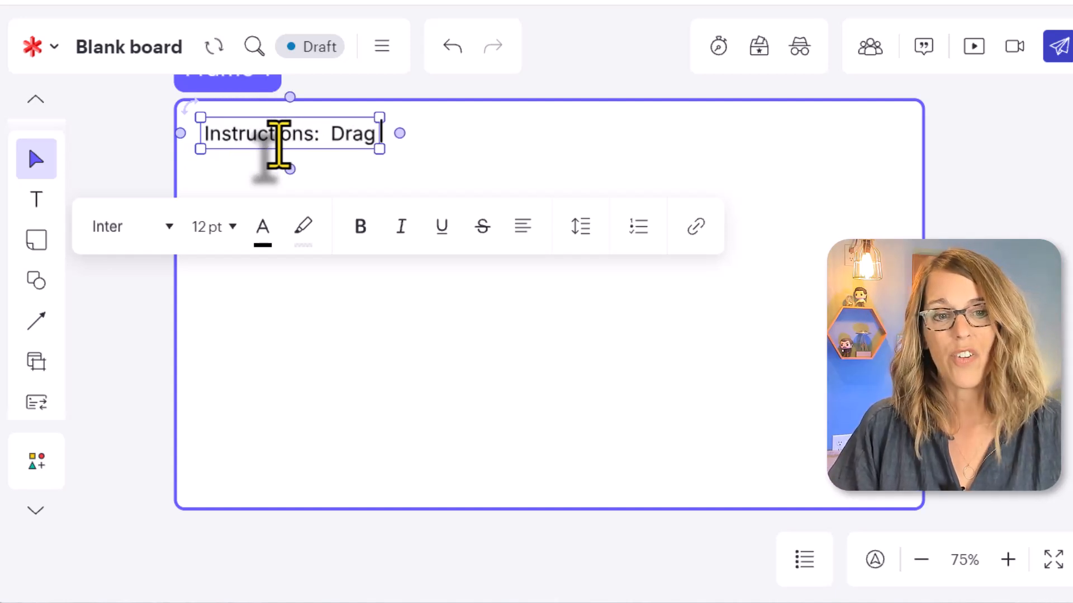
type(" each of the ski")
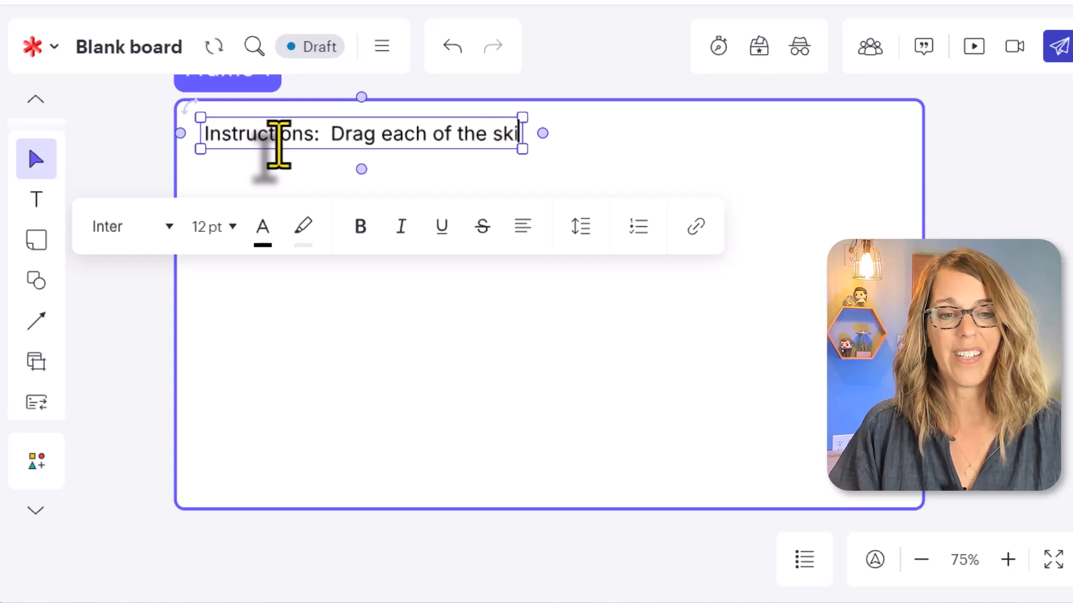
type("lls into the c")
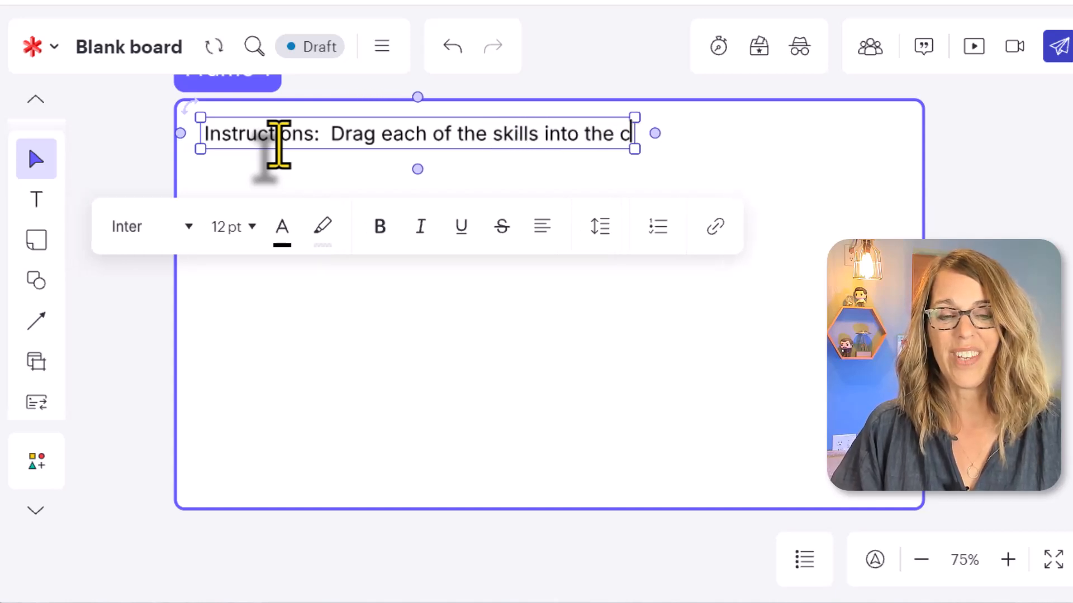
type("ategory that rep")
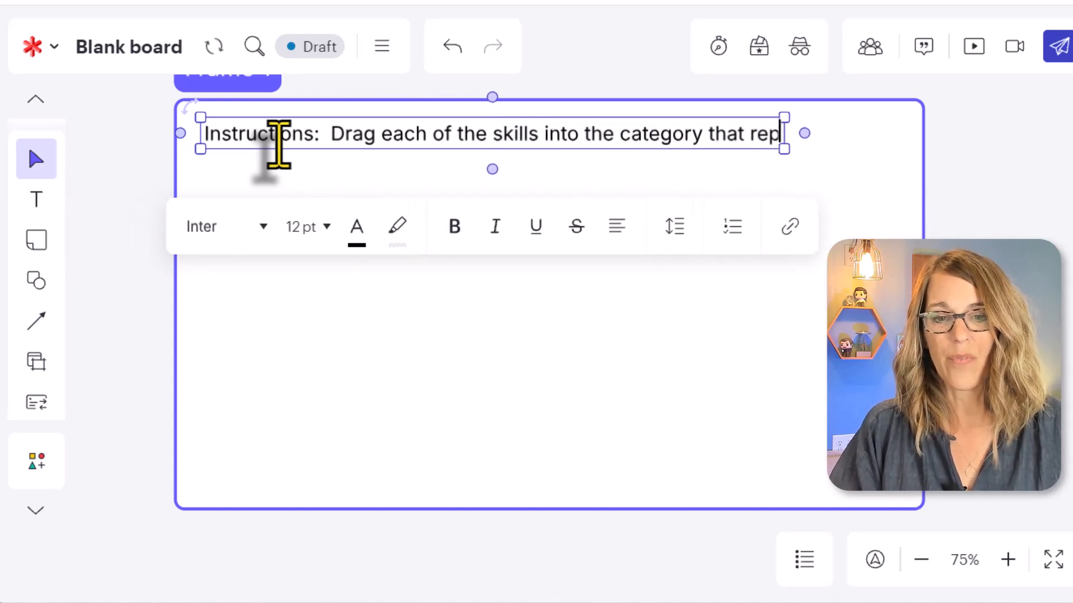
type("resents your confi")
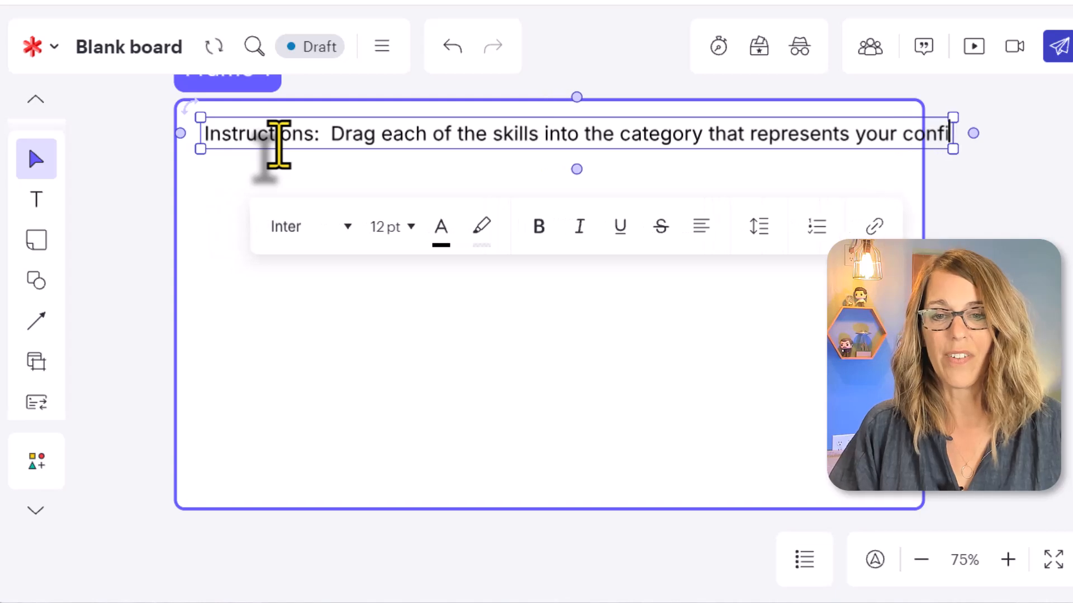
type("dence le")
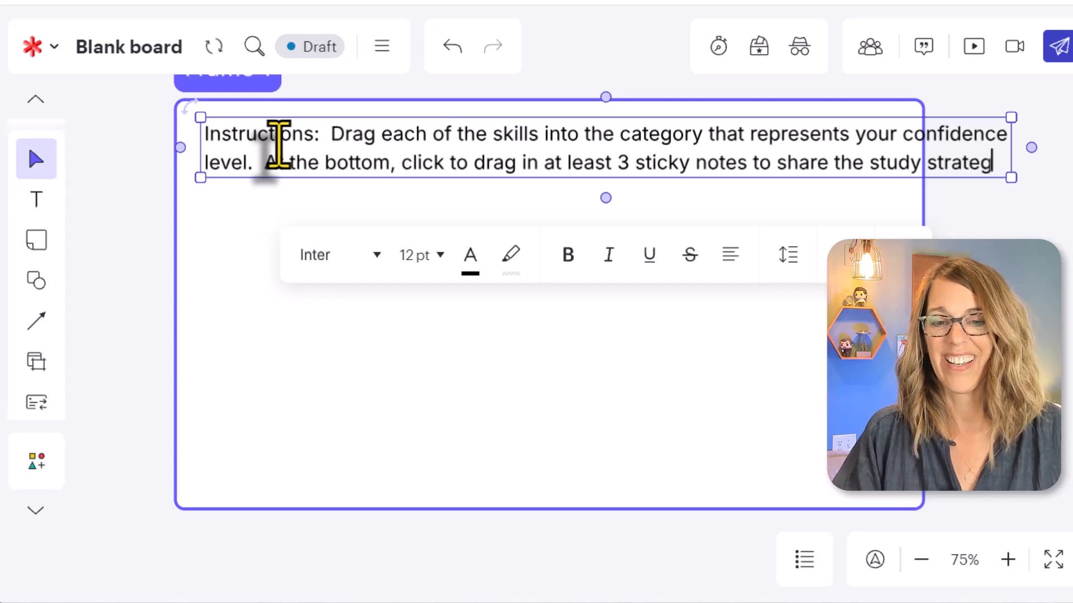
Finish the instructions by asking for at least 3 sticky notes sharing study strategies, and narrow the text box to about 5.83 in wide.
type("ies")
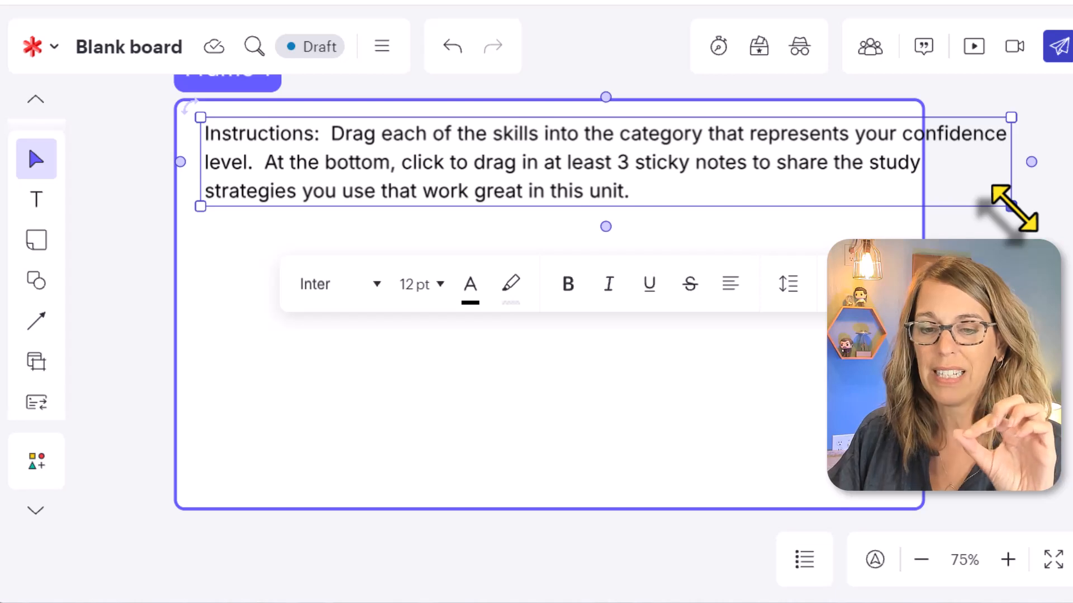
left_click_drag(1013, 208, 913, 190)
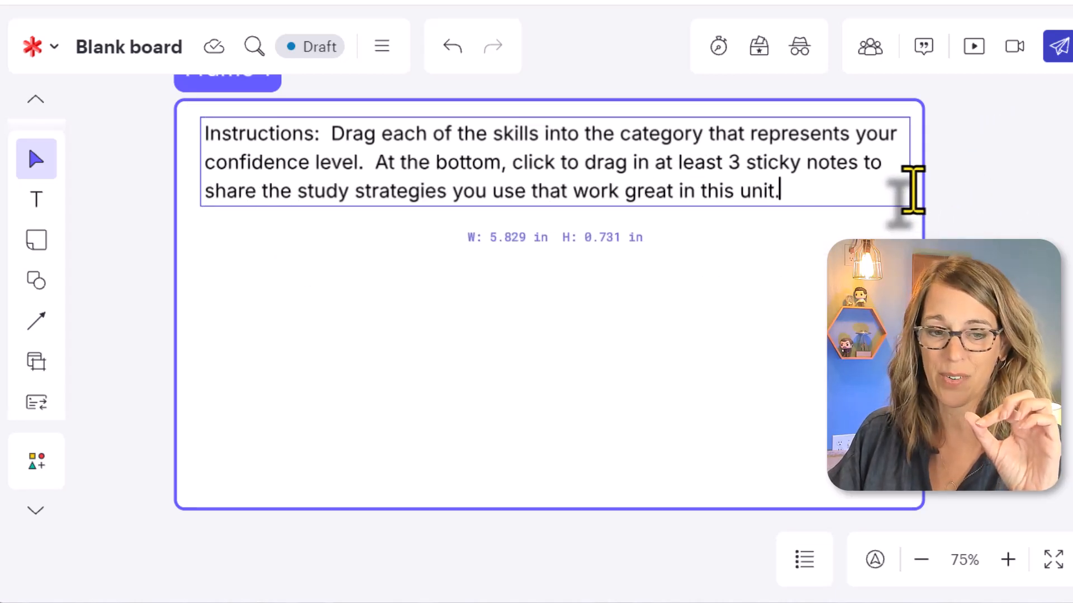
left_click(650, 418)
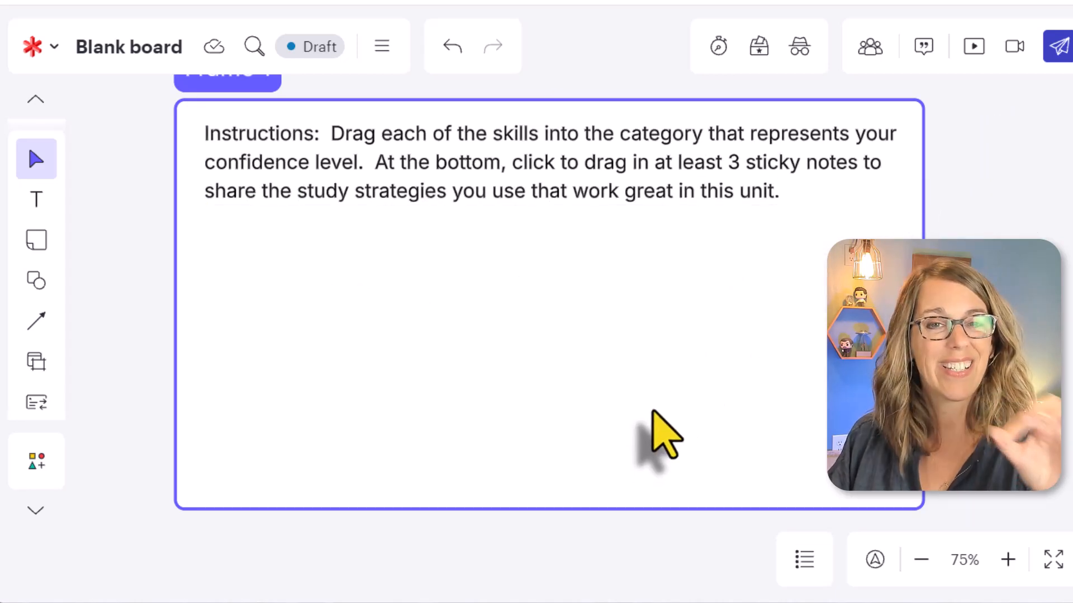
Place a Banana sticky note below the instructions inside the frame and widen it into a rectangle.
left_click(36, 239)
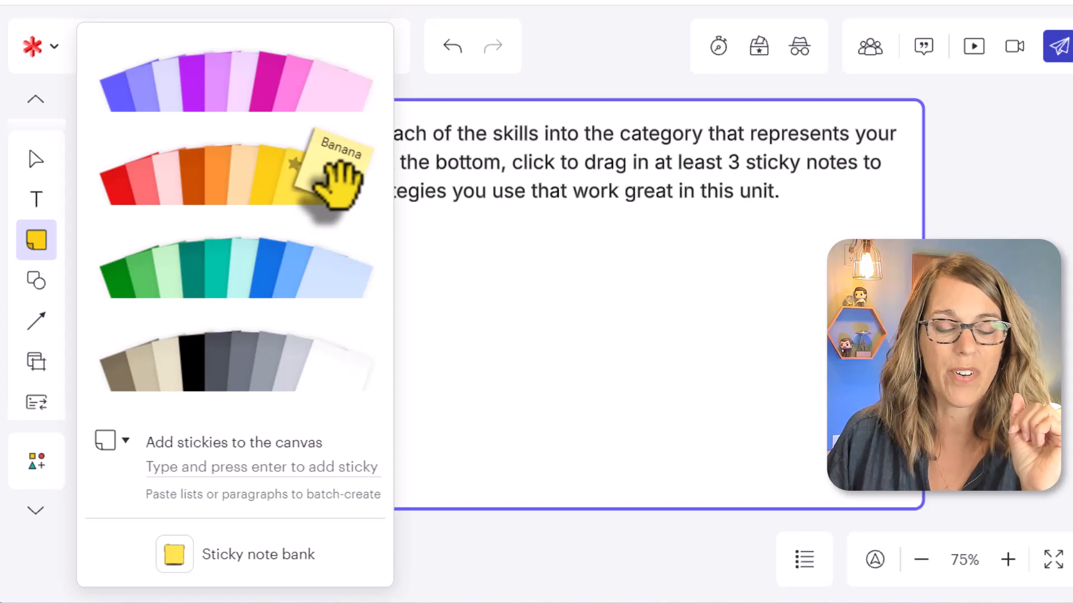
left_click(335, 178)
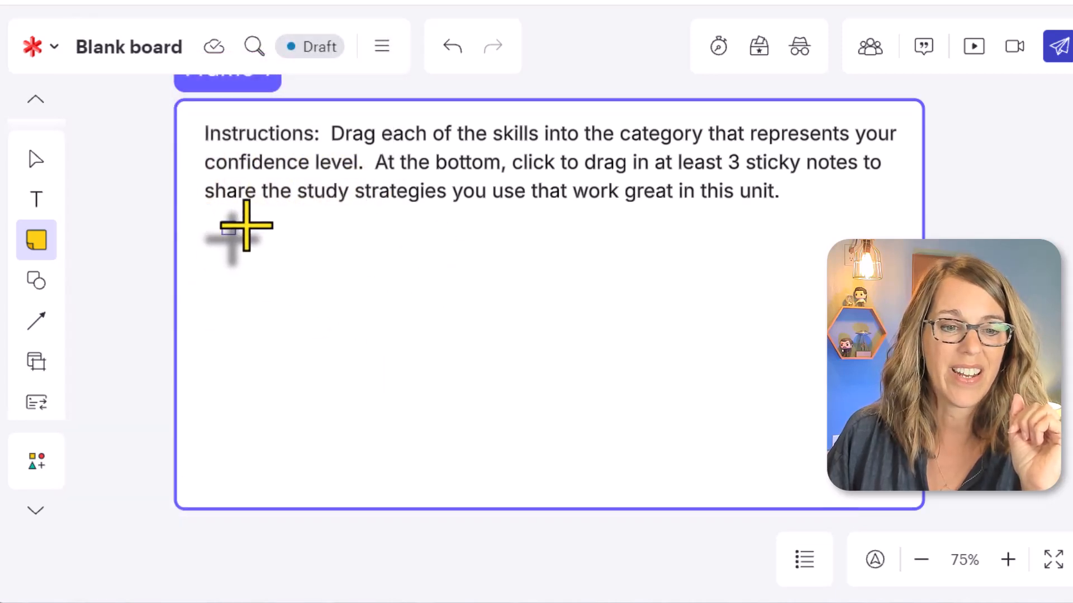
left_click_drag(247, 226, 316, 237)
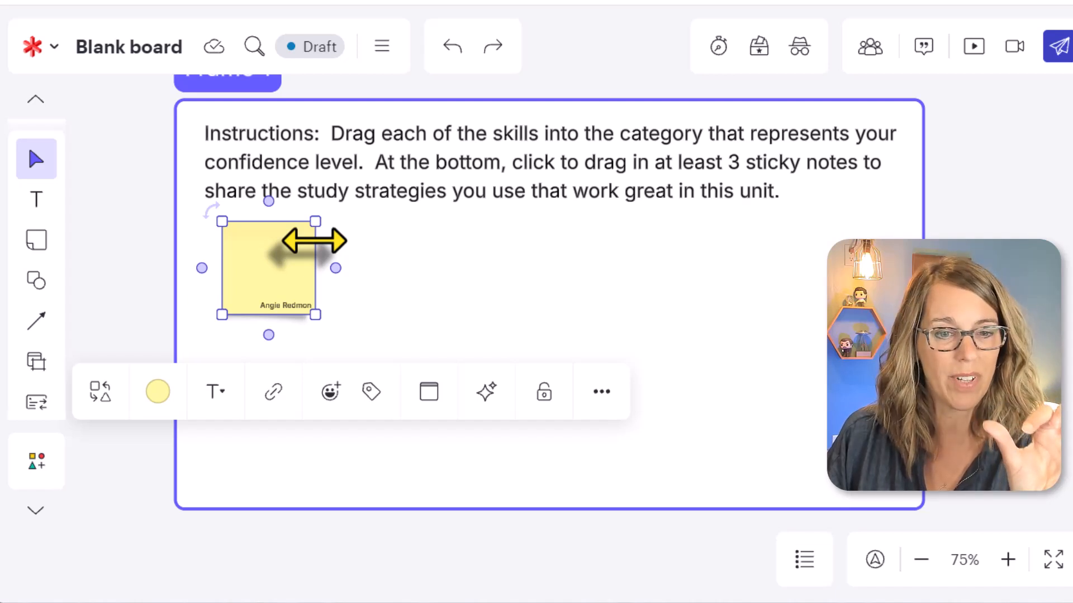
left_click_drag(314, 241, 375, 243)
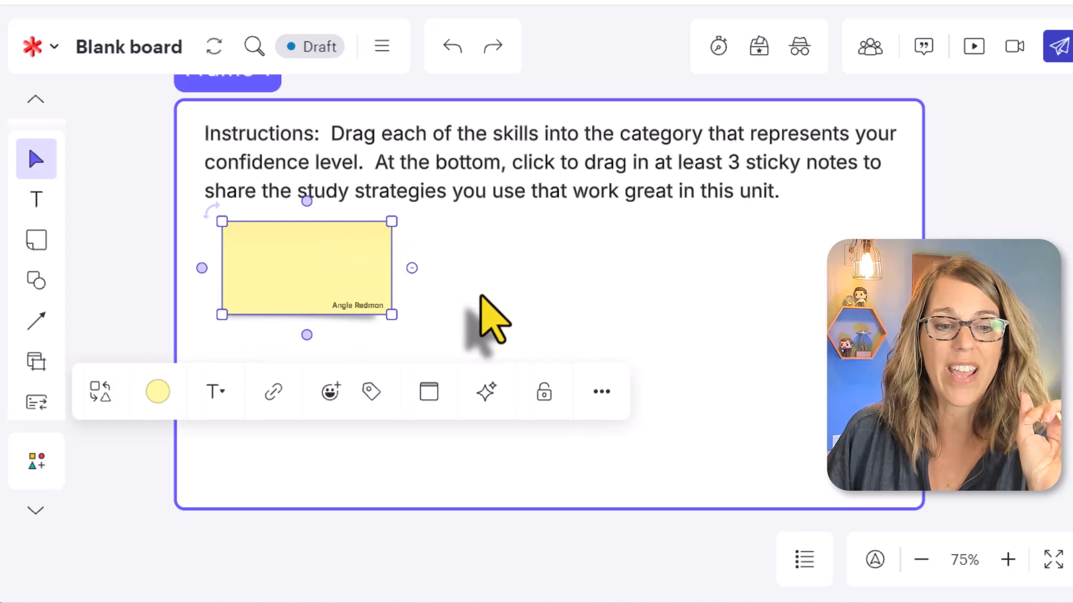
left_click(482, 296)
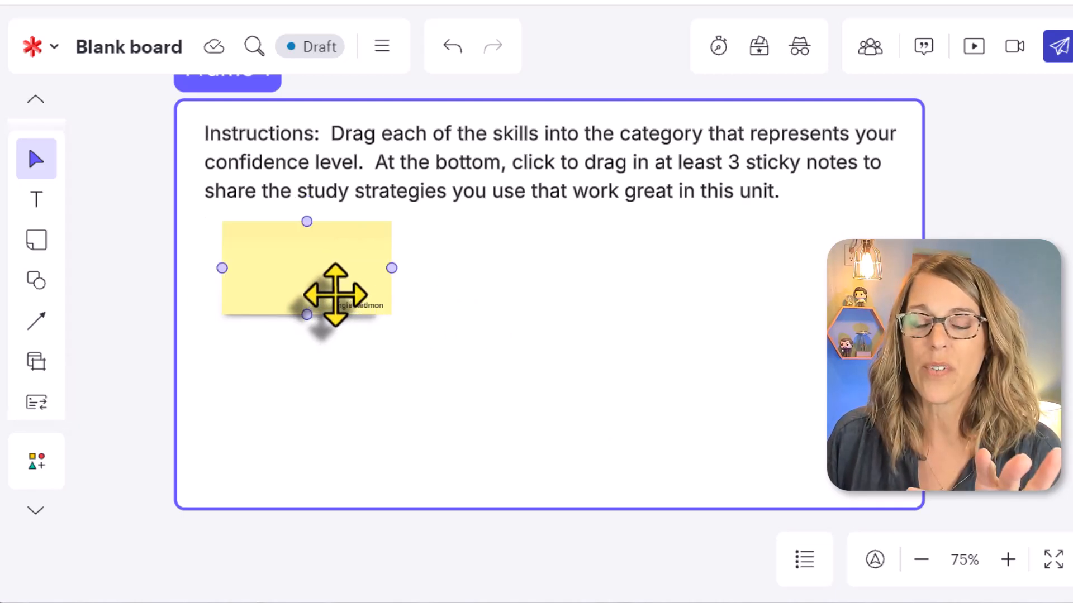
Hide the author display on sticky notes through the collaborator settings.
left_click(870, 48)
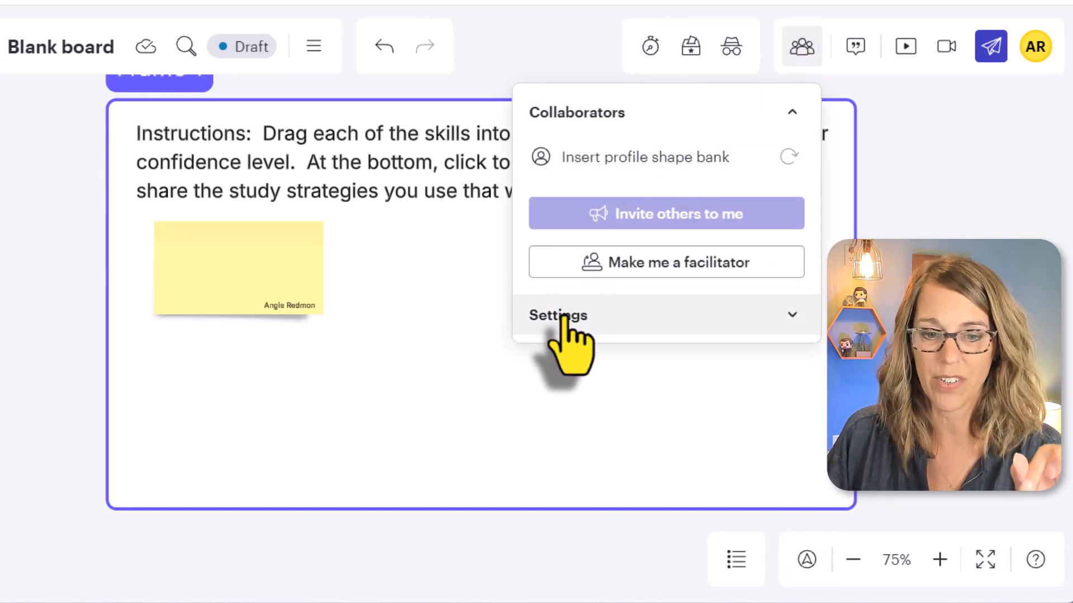
left_click(789, 314)
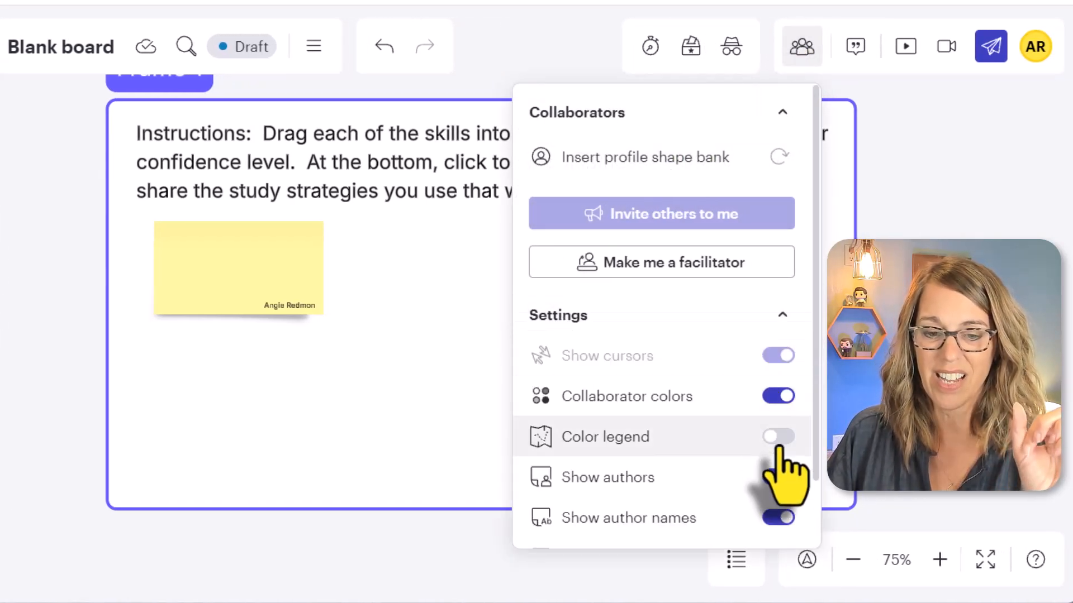
left_click(782, 478)
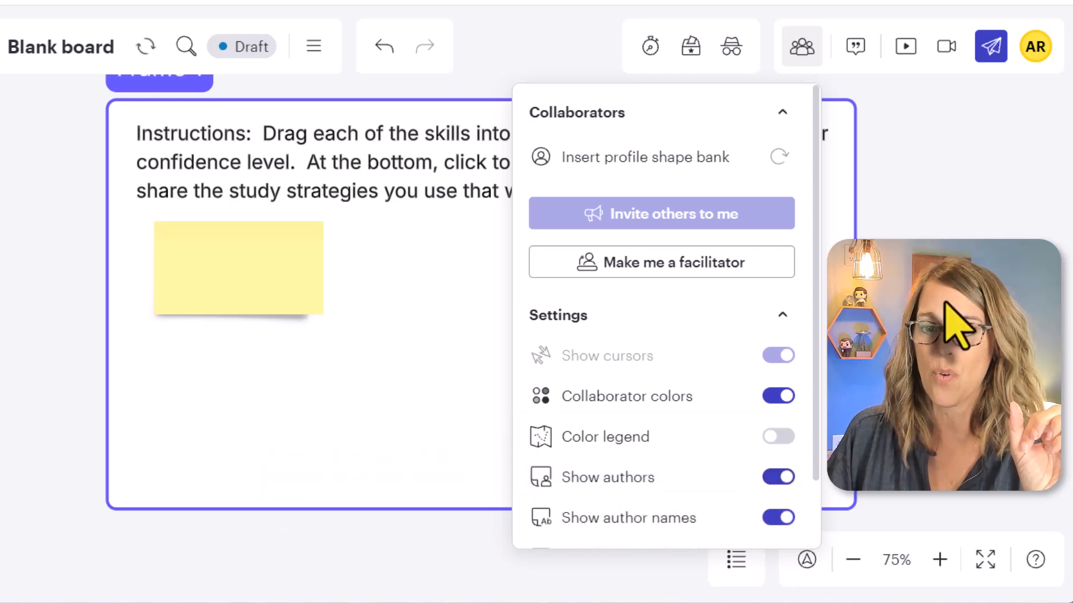
left_click(531, 293)
Label the yellow sticky note "GCFs" and set its text size to 14 pt.
left_click(269, 264)
left_click(250, 267)
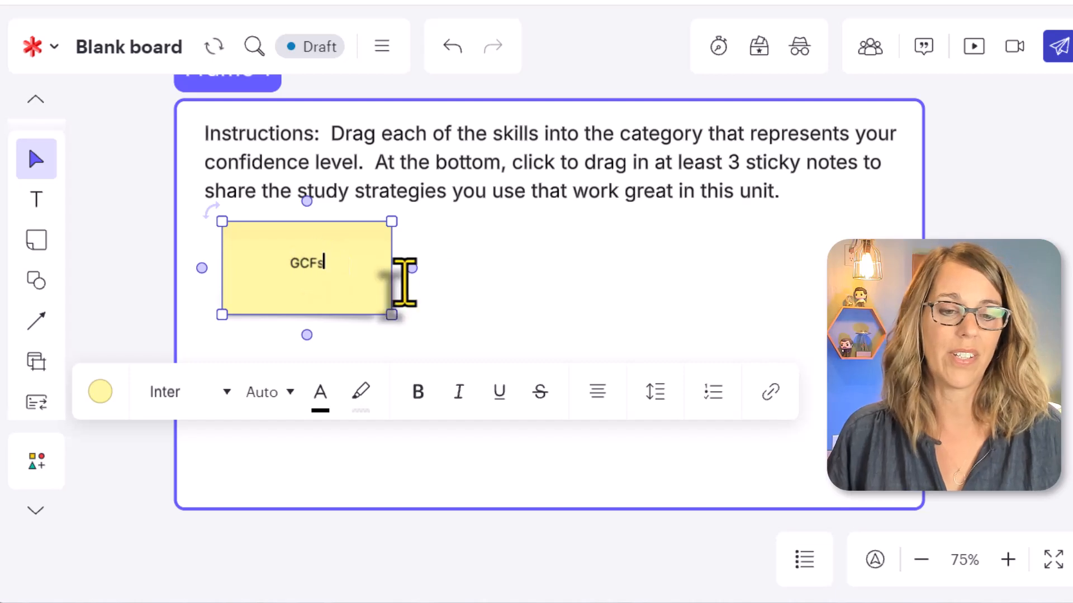
left_click(500, 318)
left_click(323, 265)
left_click(322, 265)
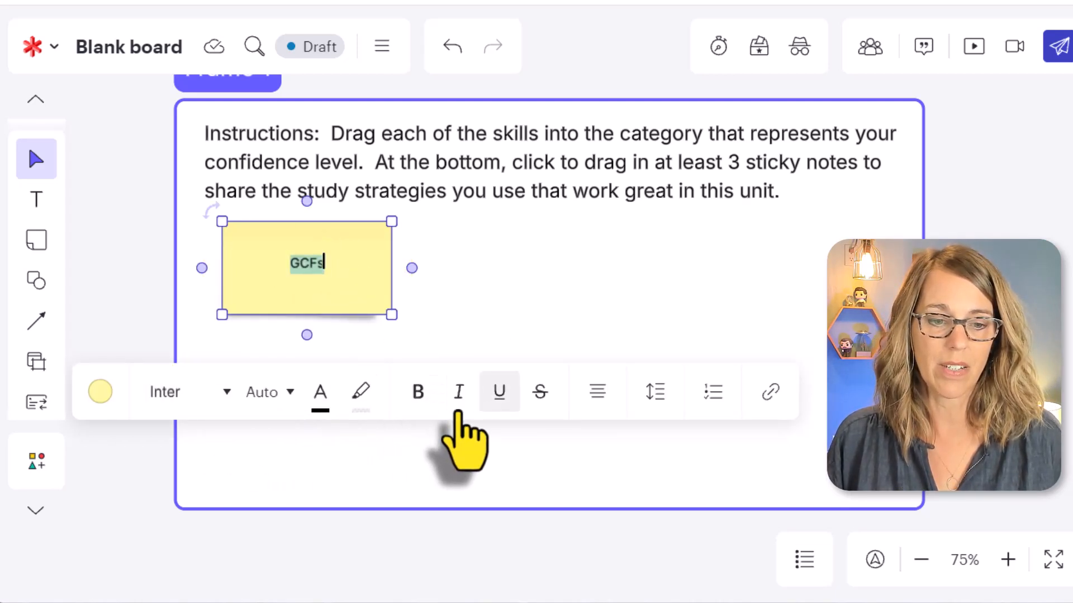
left_click(288, 394)
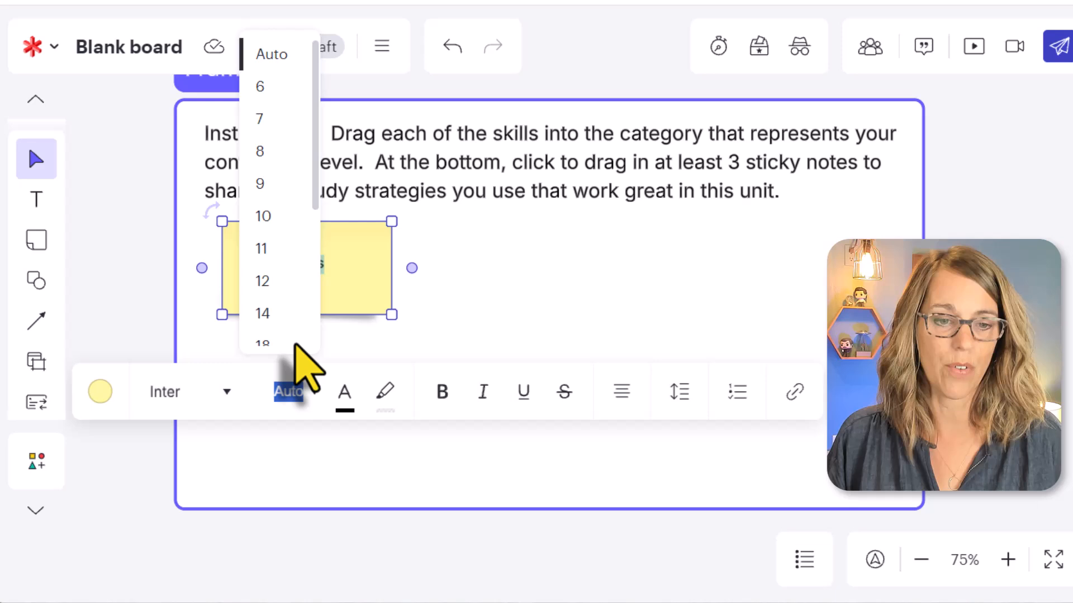
left_click(262, 313)
left_click(491, 311)
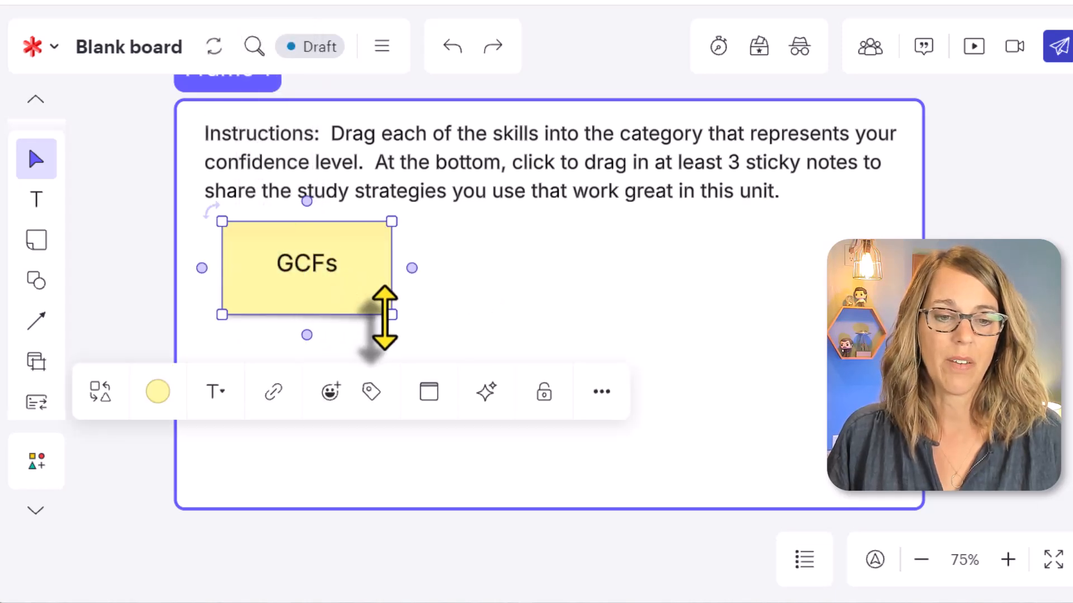
Shrink the "GCFs" sticky note to a smaller rectangle below the instructions, keeping its upper-left corner in place.
left_click_drag(383, 318, 343, 289)
left_click(402, 312)
left_click(317, 277)
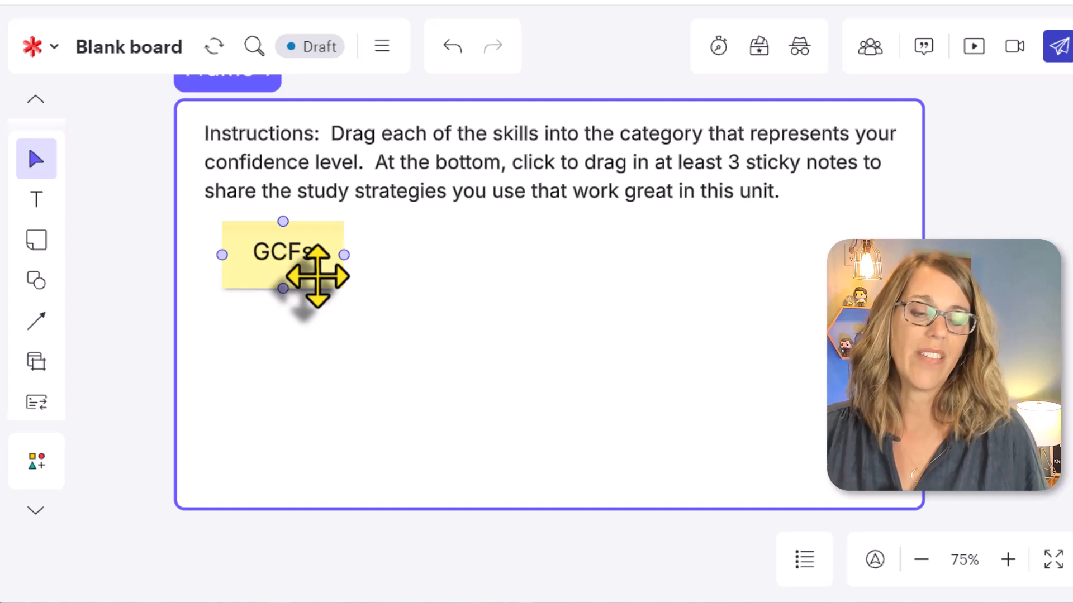
Add a matching sticky note from the "GCFs" note, place it to the right in the same row, and label it "Grouping".
left_click(316, 277)
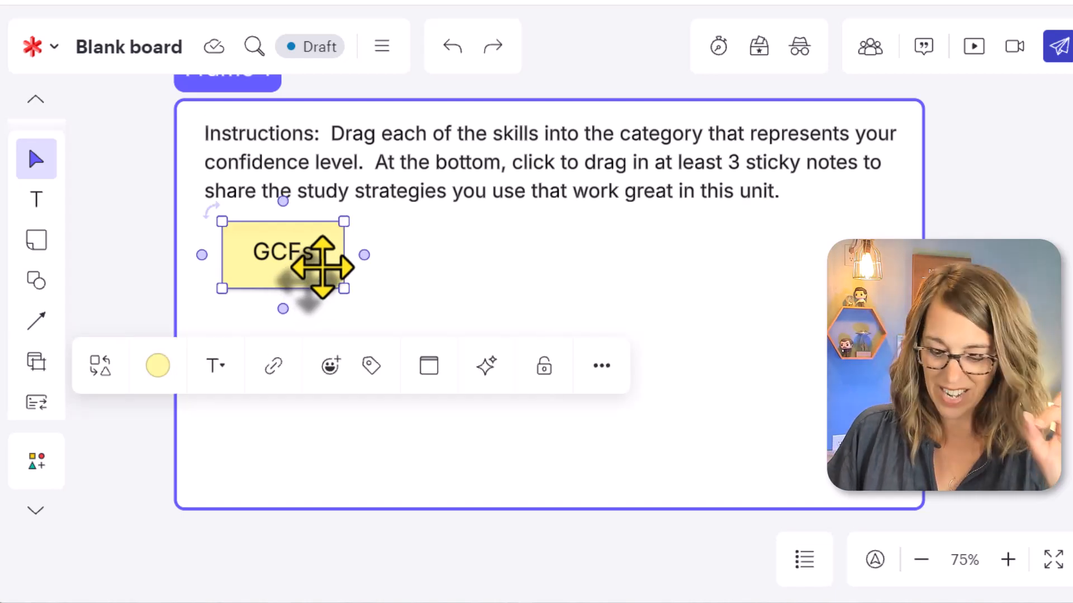
key("ctrl+Return")
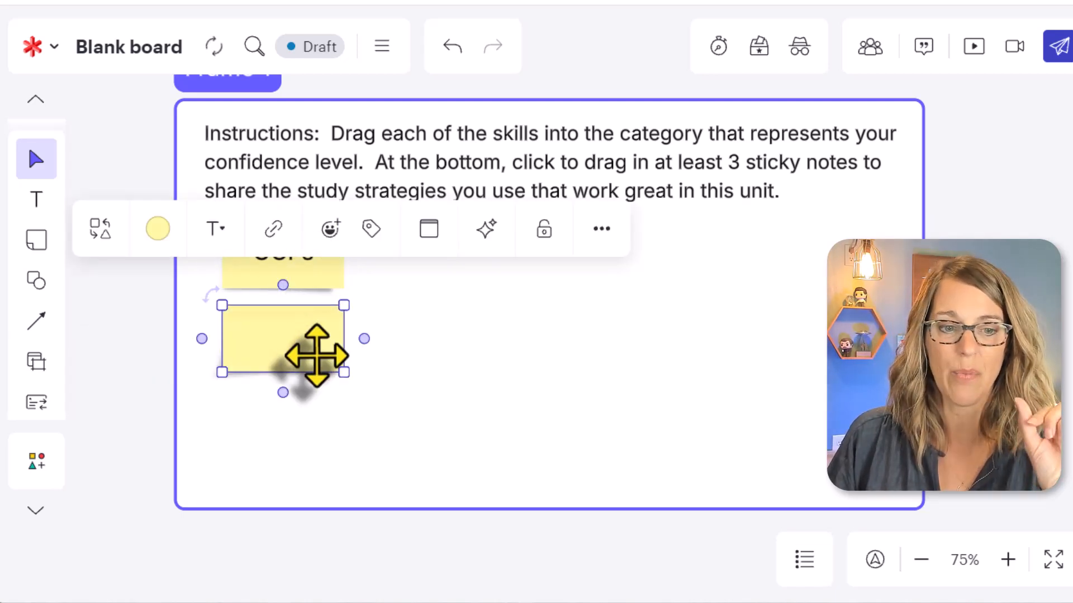
left_click_drag(317, 355, 455, 267)
double_click(454, 262)
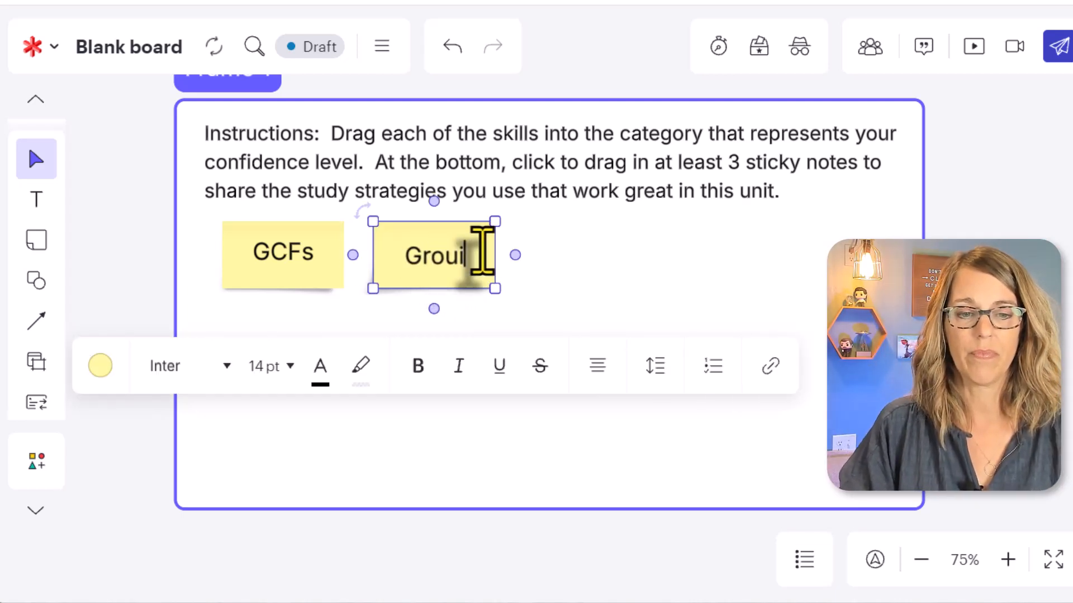
left_click(652, 288)
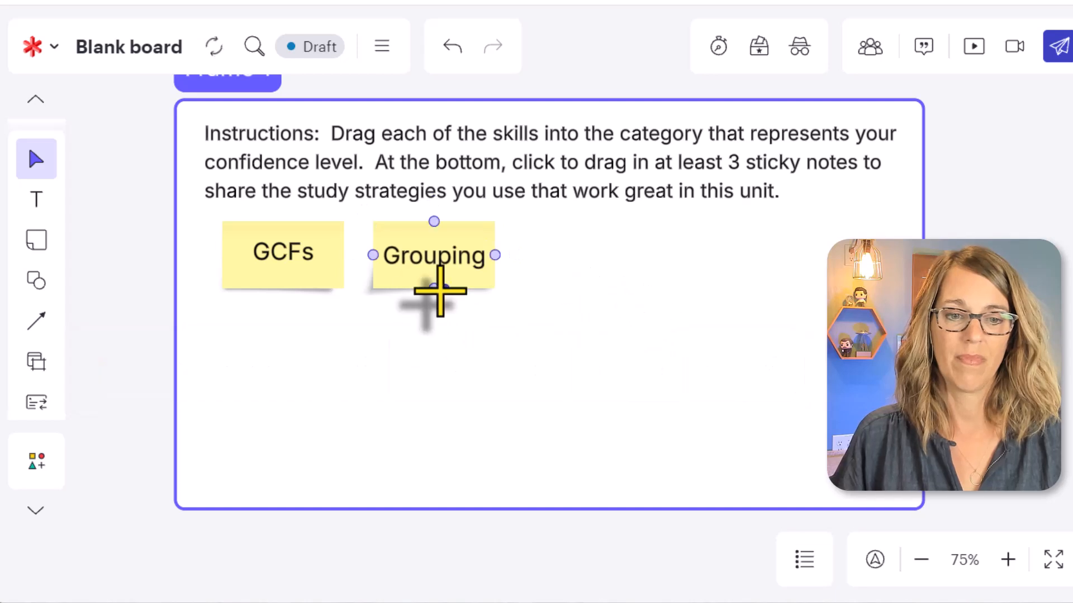
Add another matching blank sticky note from "Grouping" and align it to the right of that note in the same row.
left_click(431, 264)
key("ctrl+Return")
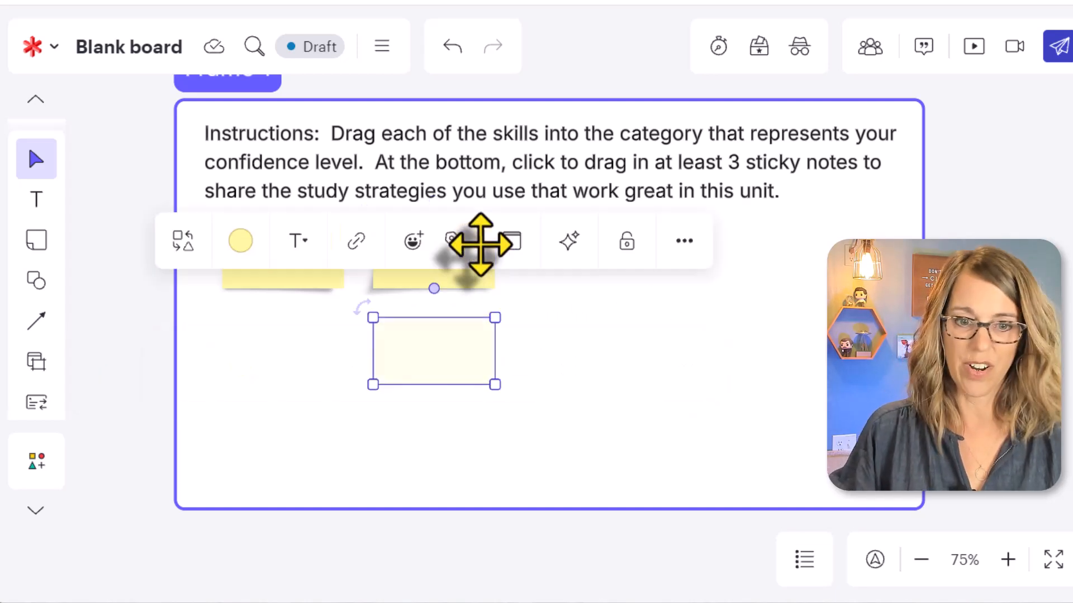
left_click_drag(452, 357, 597, 263)
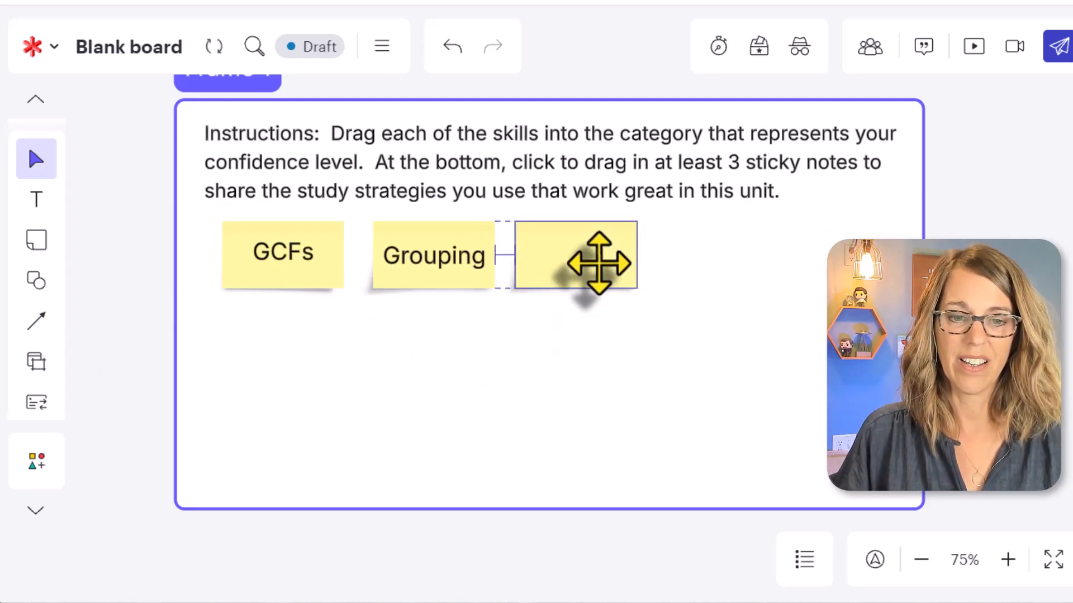
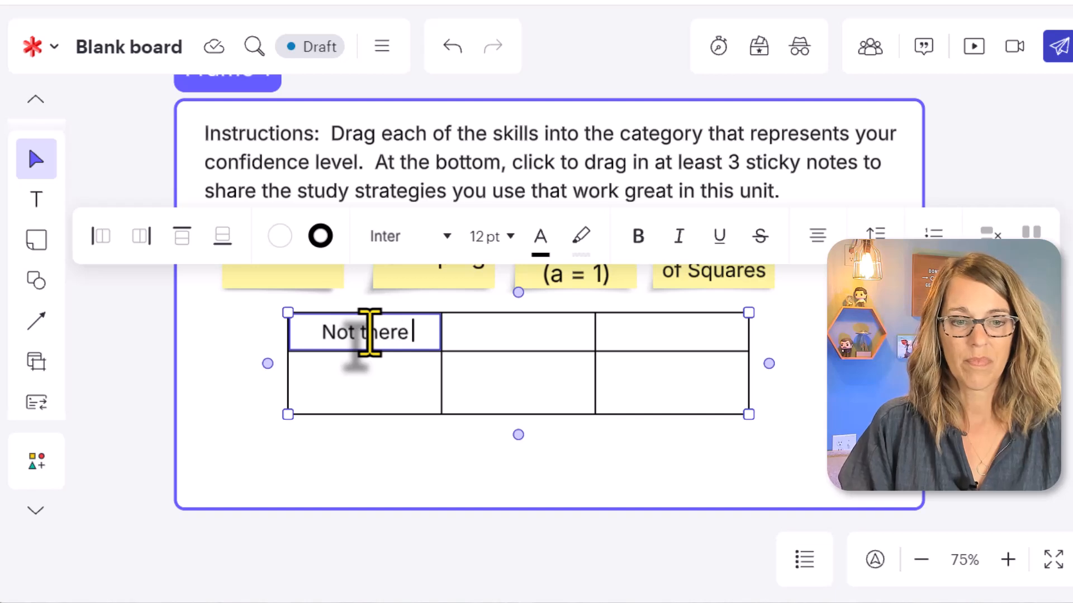
Label the table's middle header cell "Getting there" and the last header cell "Got it!".
left_click(527, 333)
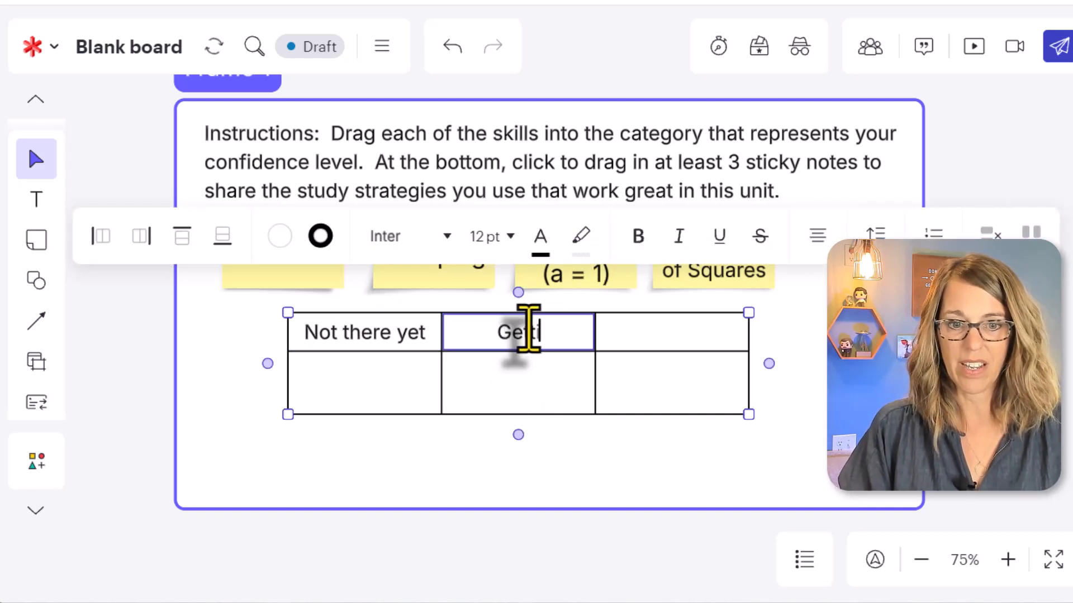
left_click(694, 330)
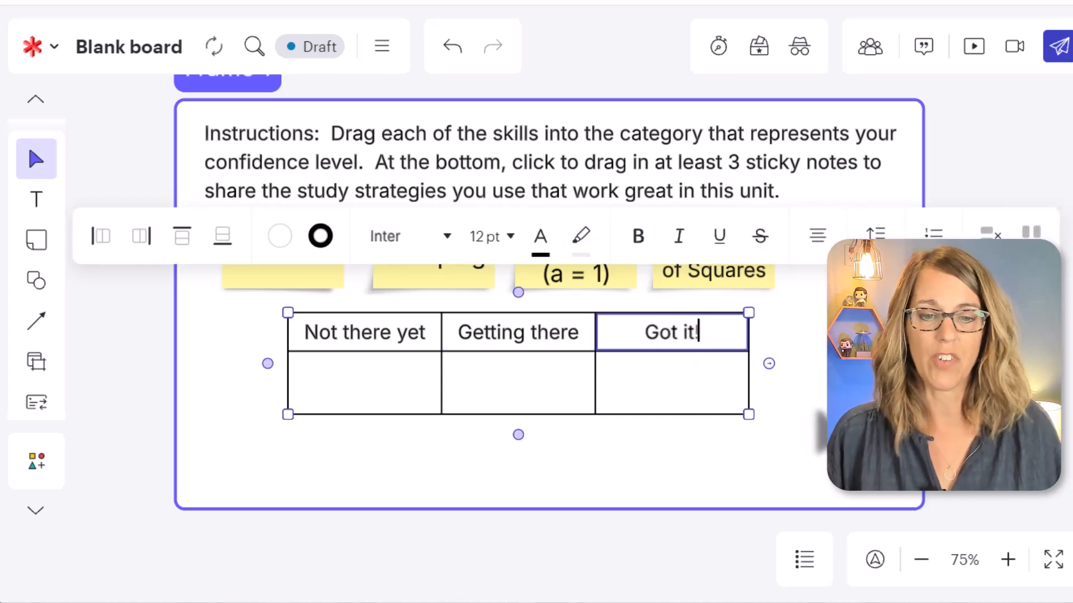
left_click(831, 399)
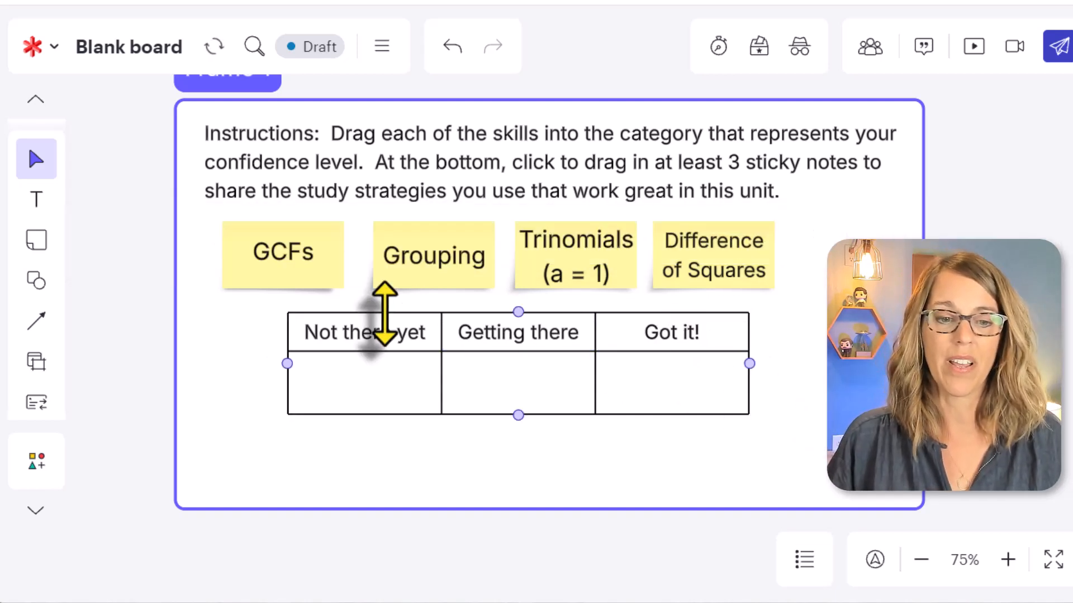
Fill the header cells by confidence level: "Not there yet" light red, "Getting there" light orange, and "Got it!" light green.
double_click(421, 333)
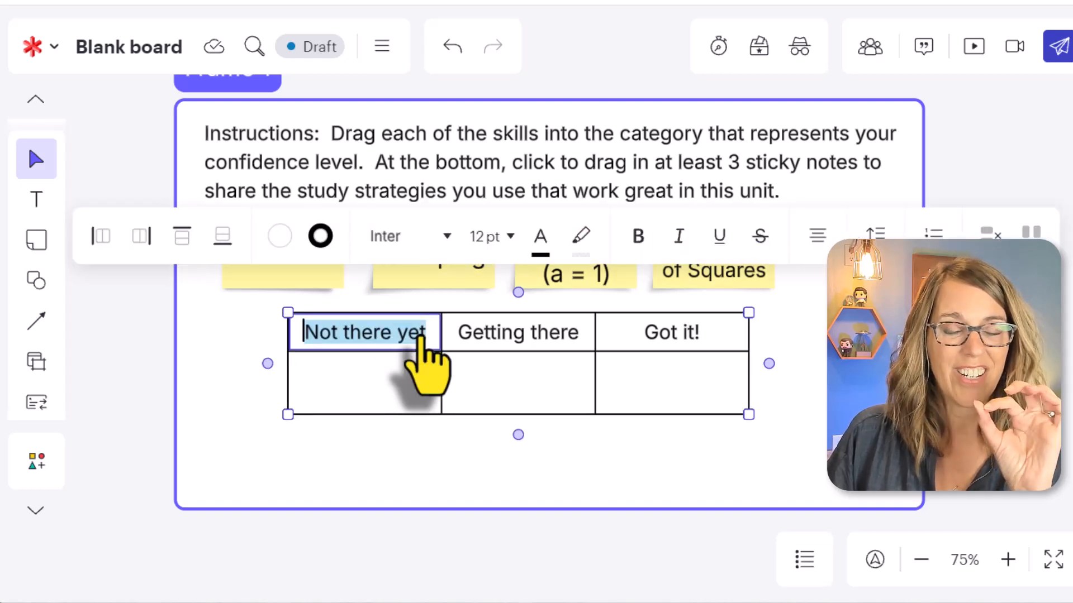
left_click(279, 236)
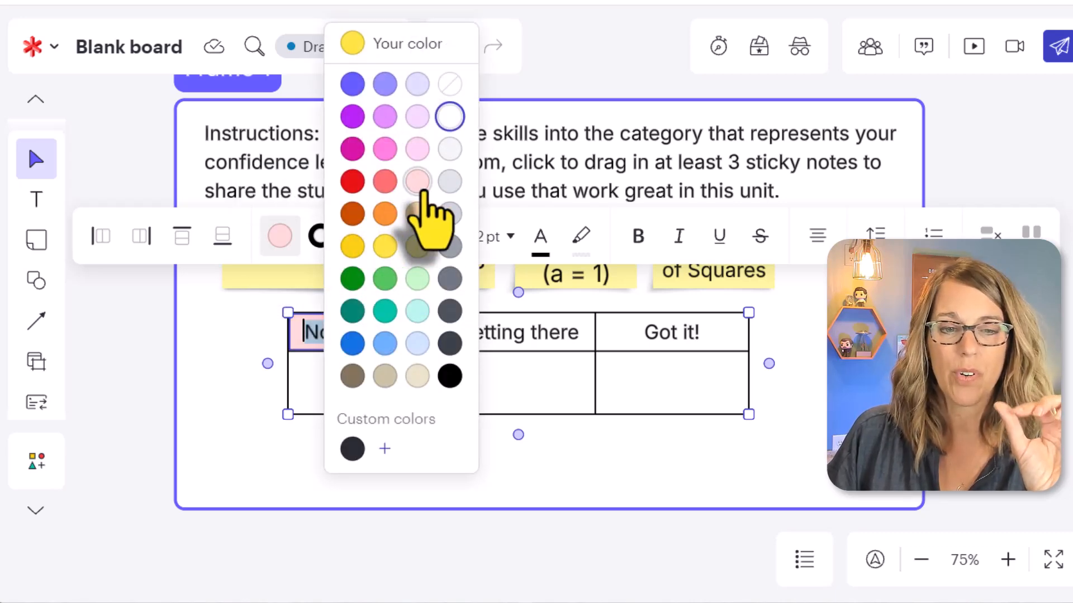
left_click(419, 185)
double_click(567, 332)
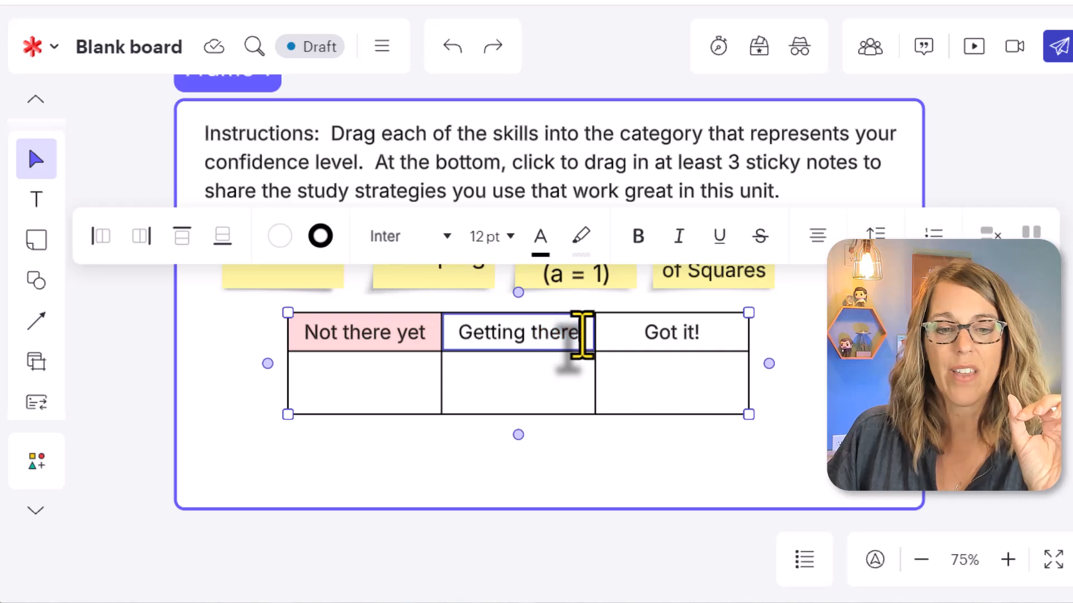
left_click_drag(581, 334, 448, 335)
left_click(280, 237)
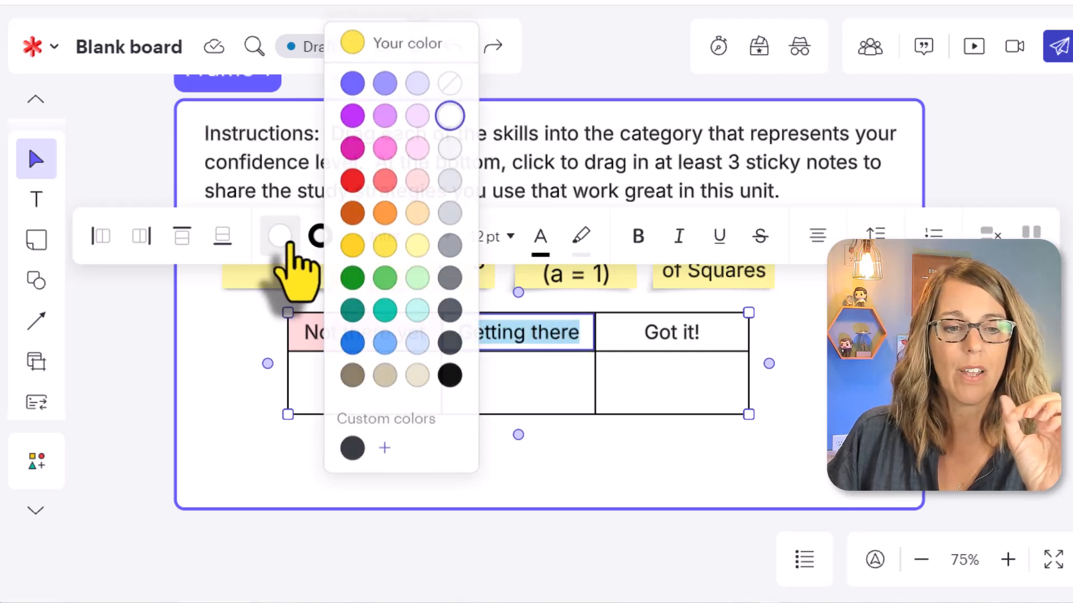
left_click(418, 219)
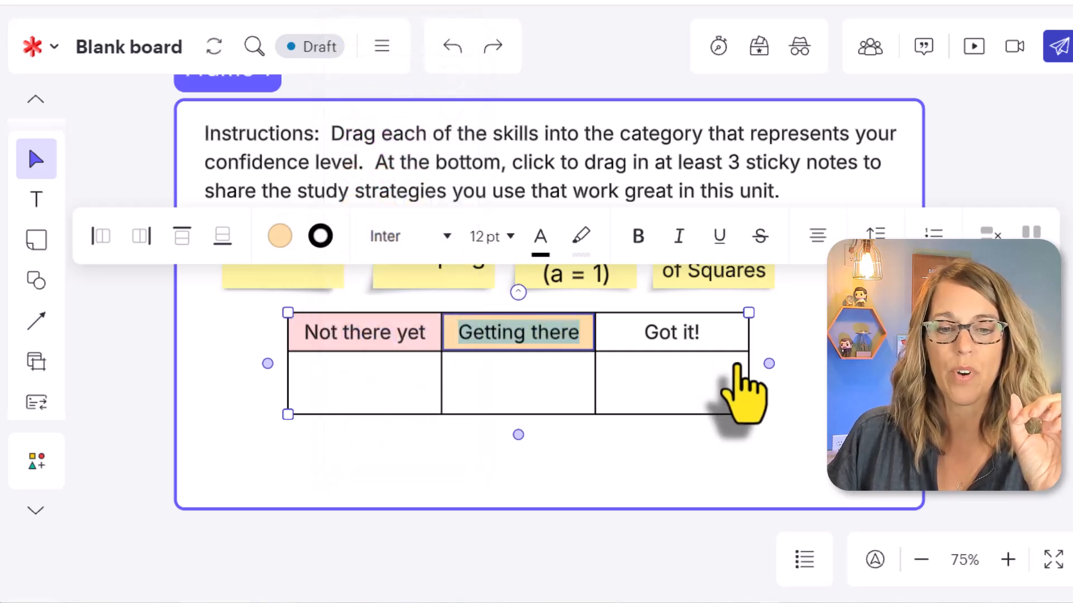
left_click(709, 337)
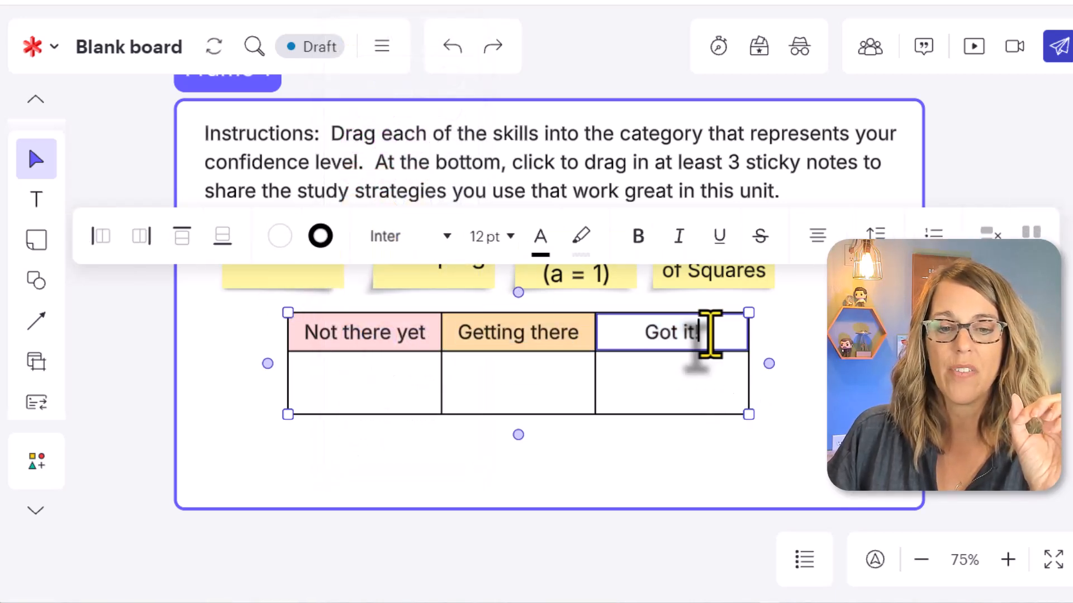
left_click(280, 240)
left_click(419, 281)
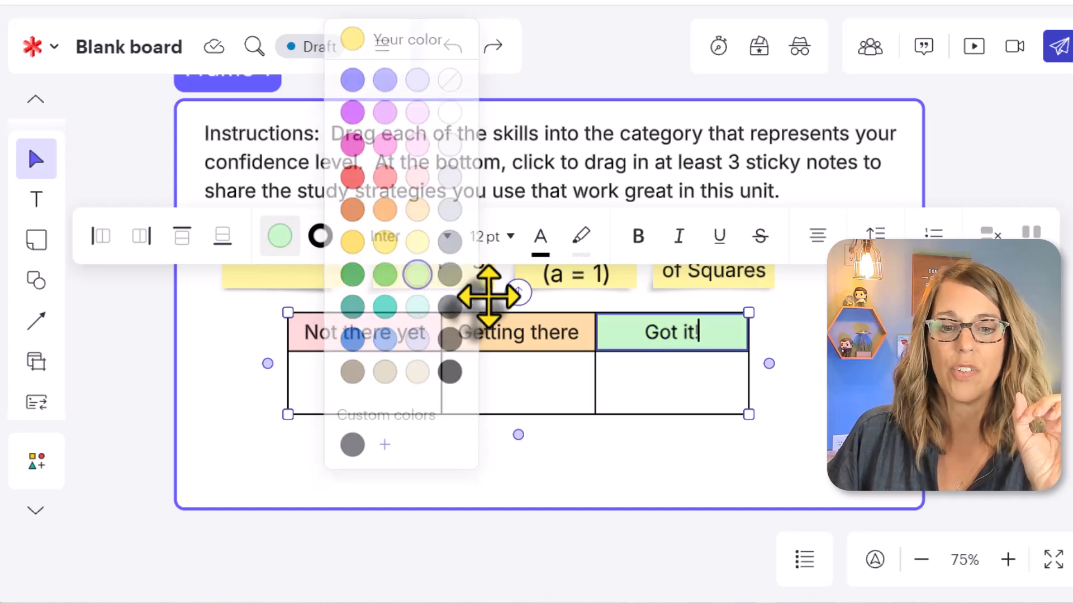
left_click(782, 386)
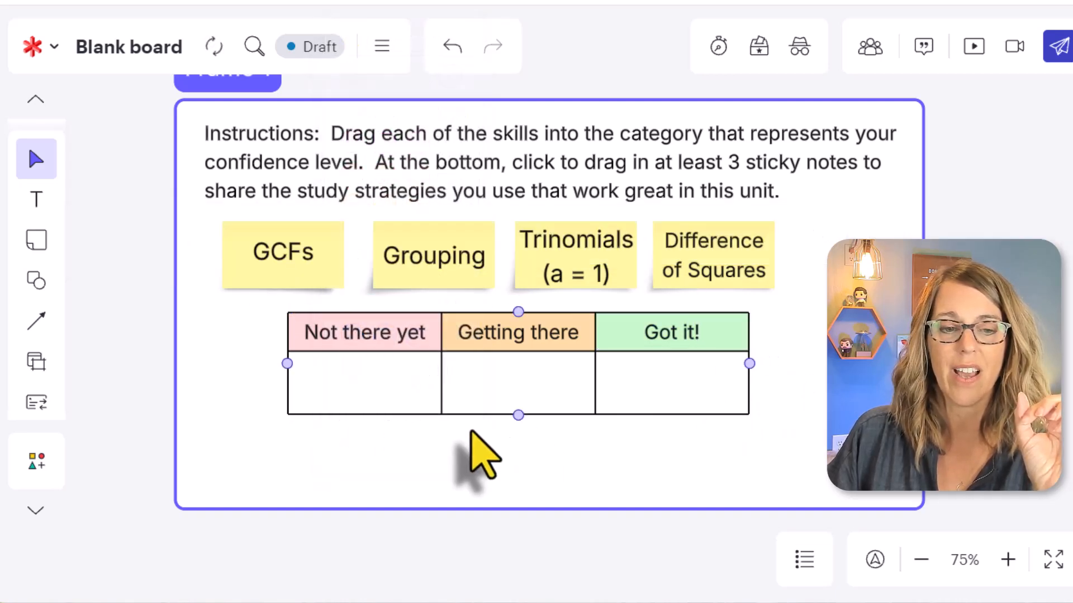
Make the table's empty second row several times taller by extending its lower border downward past the frame.
left_click(393, 408)
left_click(394, 400)
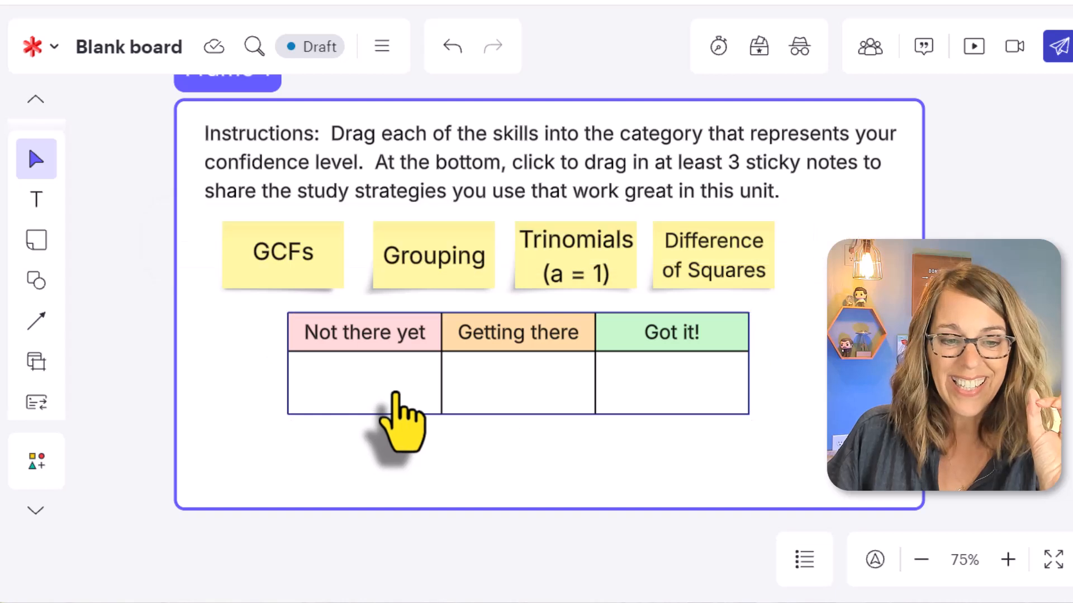
left_click(346, 439)
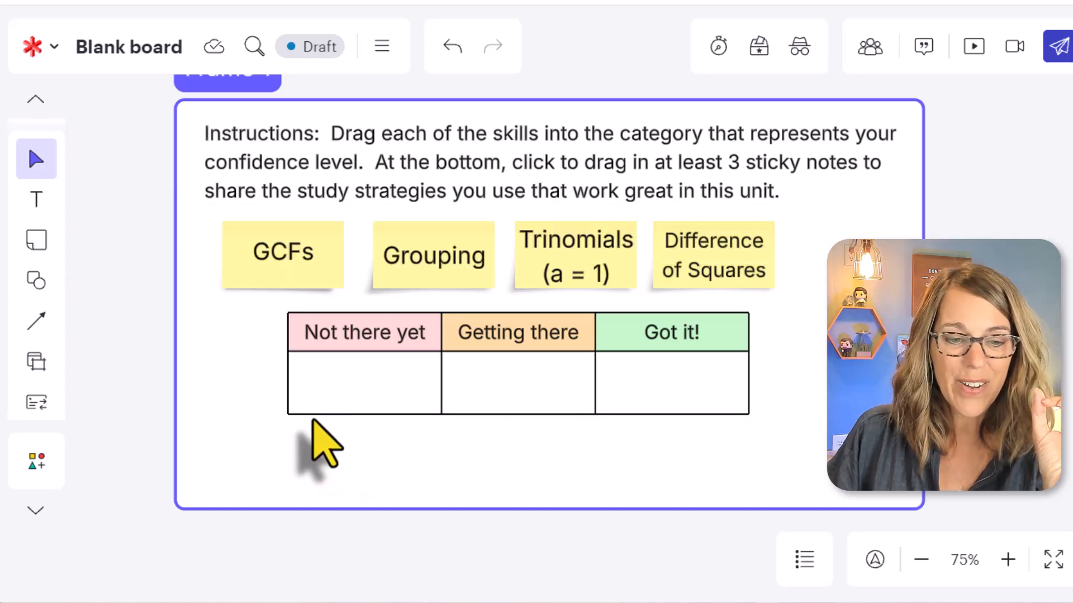
left_click_drag(314, 415, 307, 528)
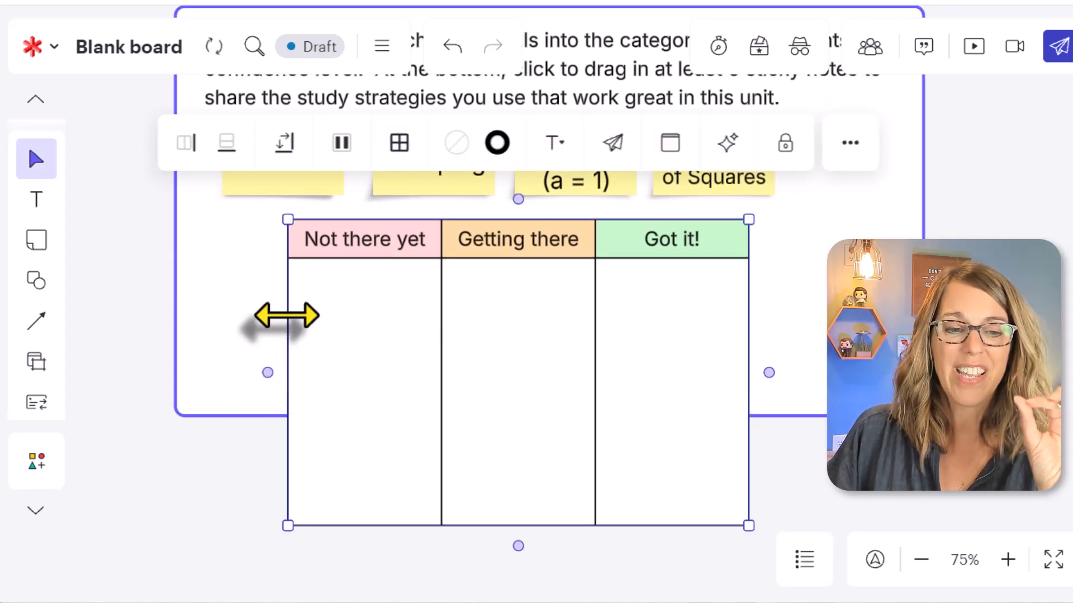
Widen the table on both sides and adjust the inner divider so the three columns are roughly equal in width.
left_click_drag(286, 317, 236, 318)
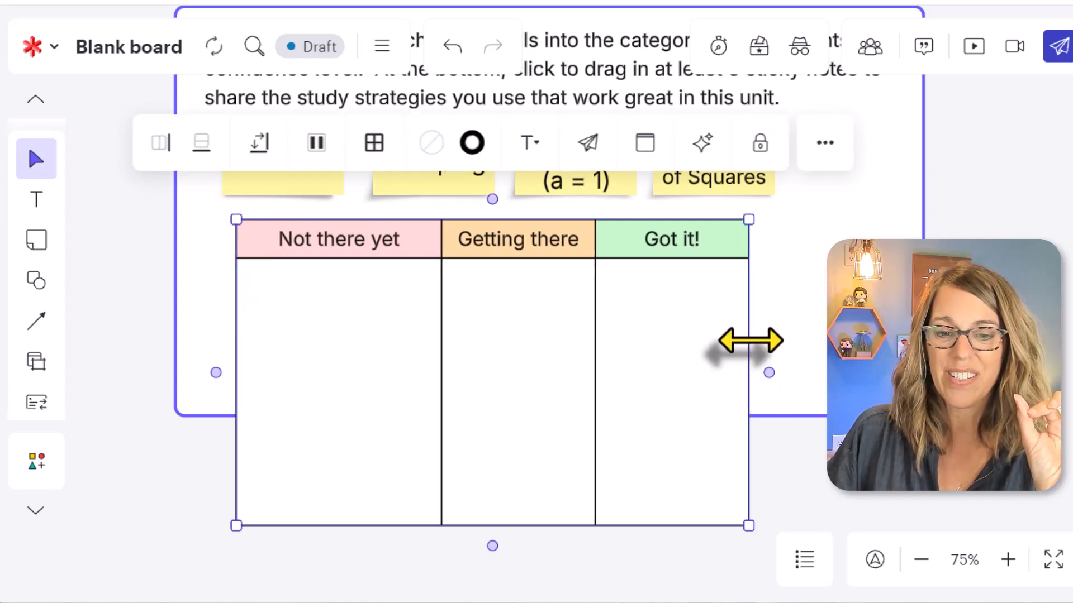
left_click_drag(749, 342, 847, 340)
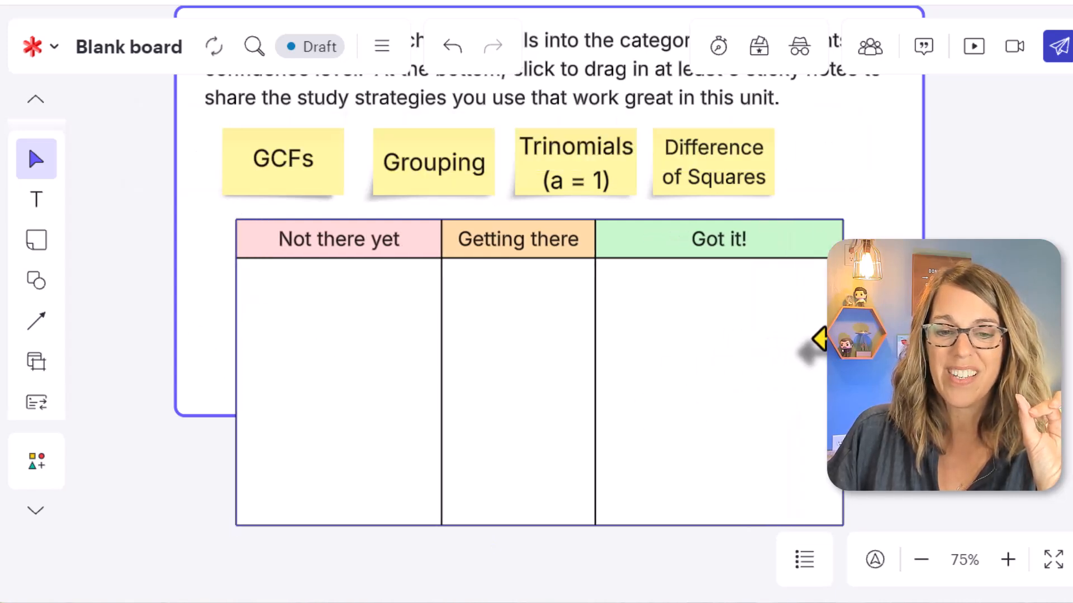
double_click(591, 363)
left_click_drag(595, 356, 632, 357)
mouse_move(235, 335)
left_mouse_down()
mouse_move(244, 335)
mouse_move(234, 335)
left_mouse_up()
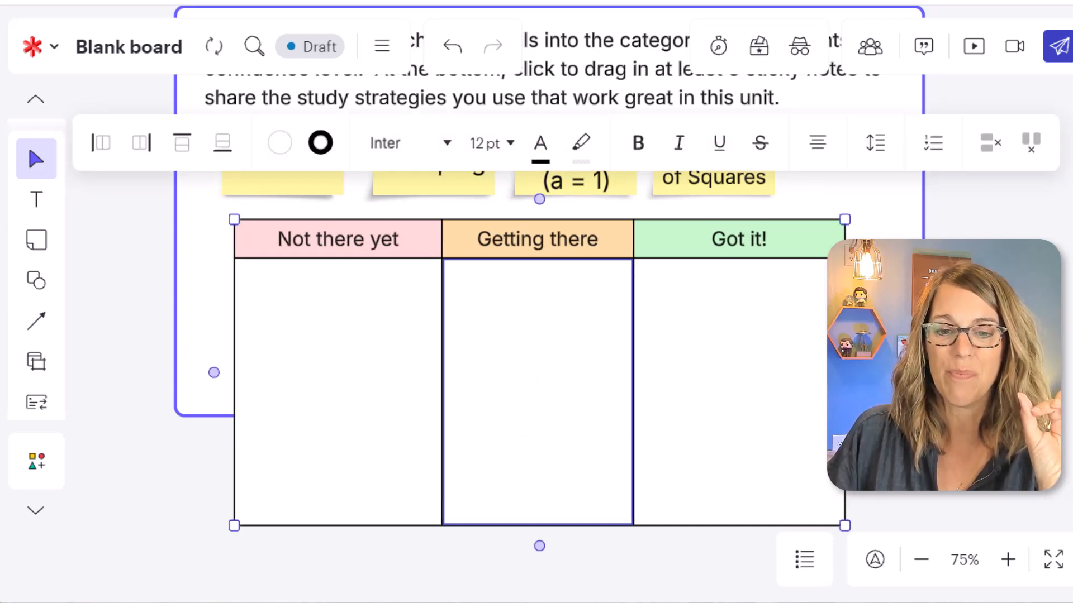
key("Escape")
Extend the frame's lower edge well below the table, leaving blank space for a study strategies area.
left_click(917, 363)
scroll(941, 375, "down", 1)
scroll(941, 375, "up", 1)
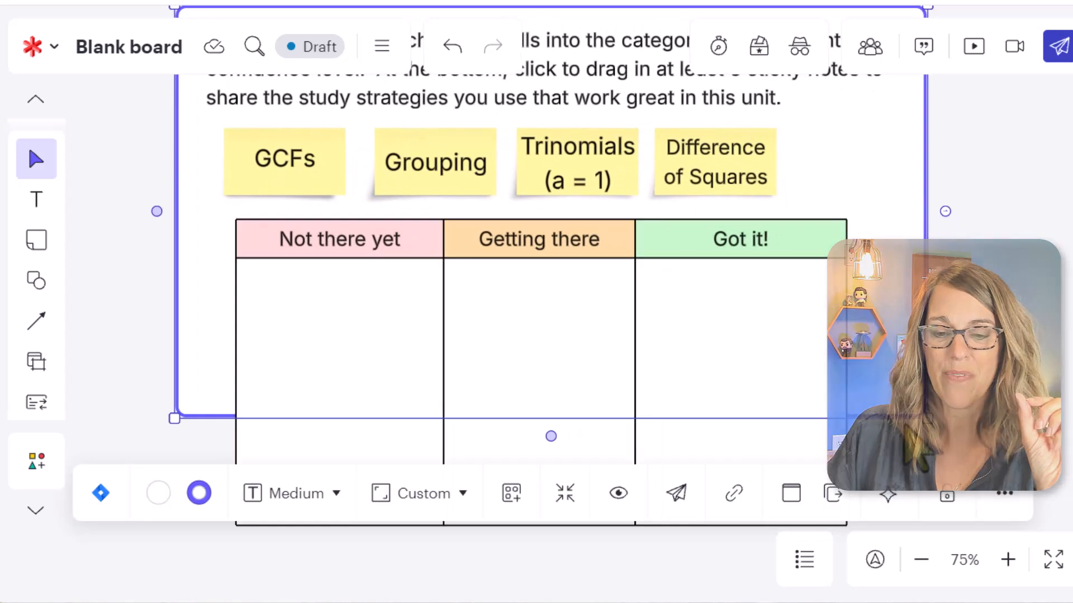
left_click(940, 375)
left_click(888, 418)
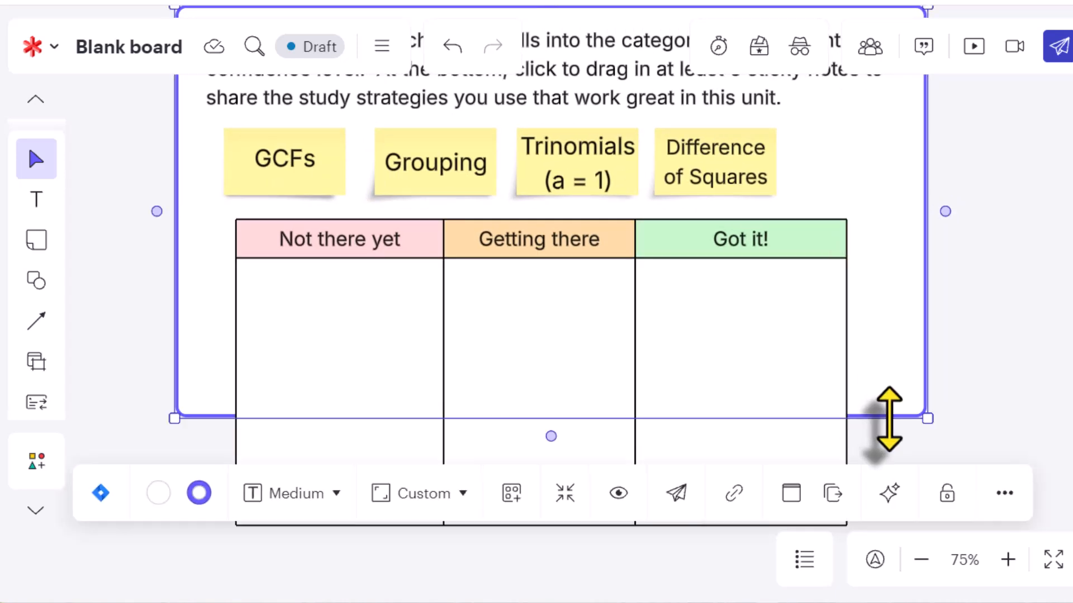
left_click_drag(883, 418, 790, 510)
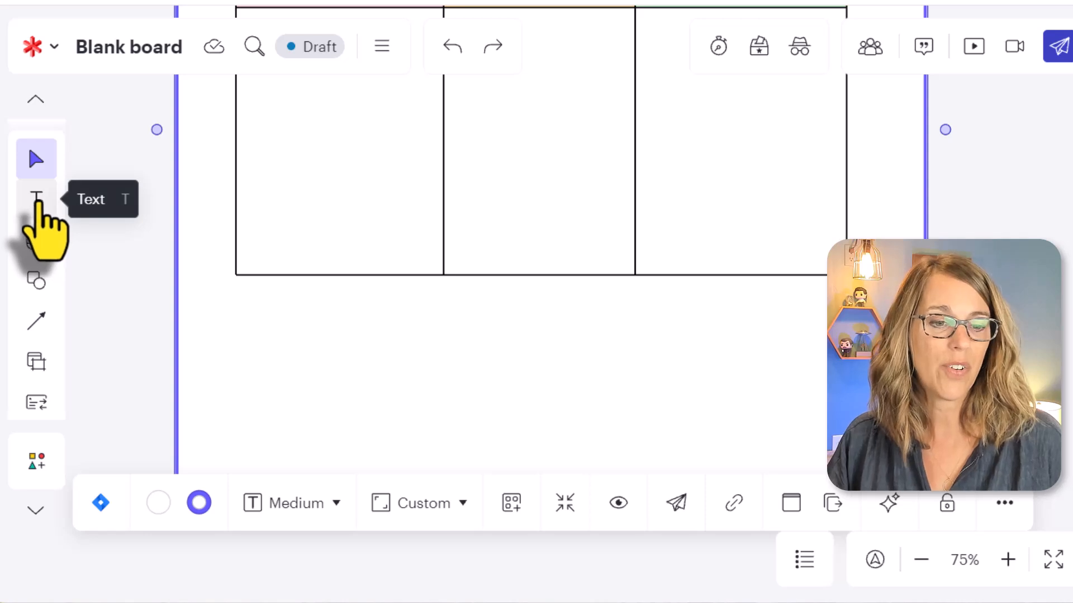
Add the text "Share your study strategies here. Use the blue sticky notes." just below the table.
left_click_drag(36, 202, 407, 298)
type("Share")
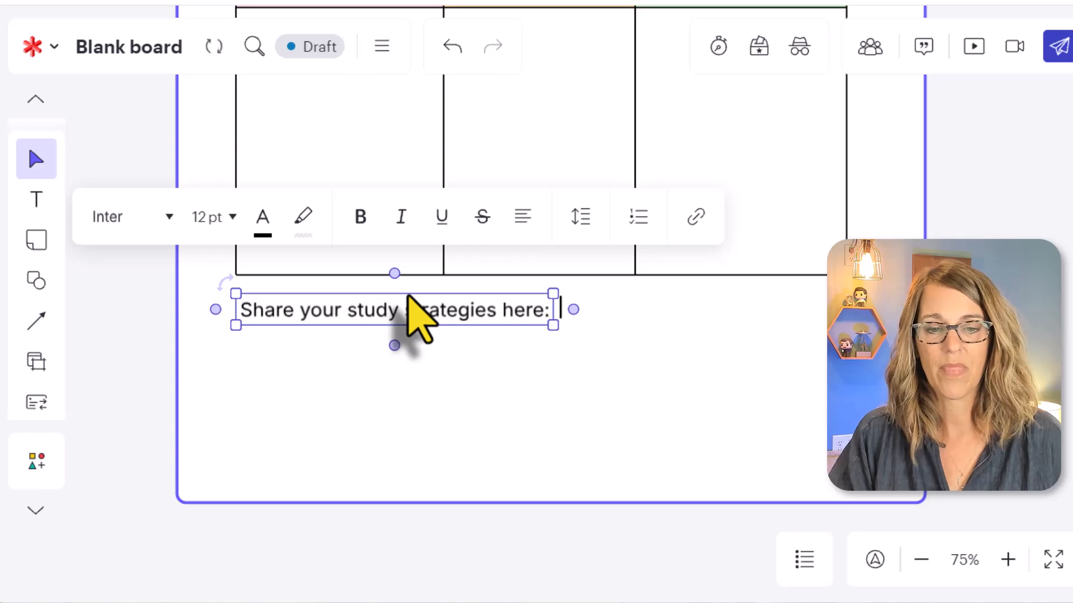
type(" your study strategies here.  Use the")
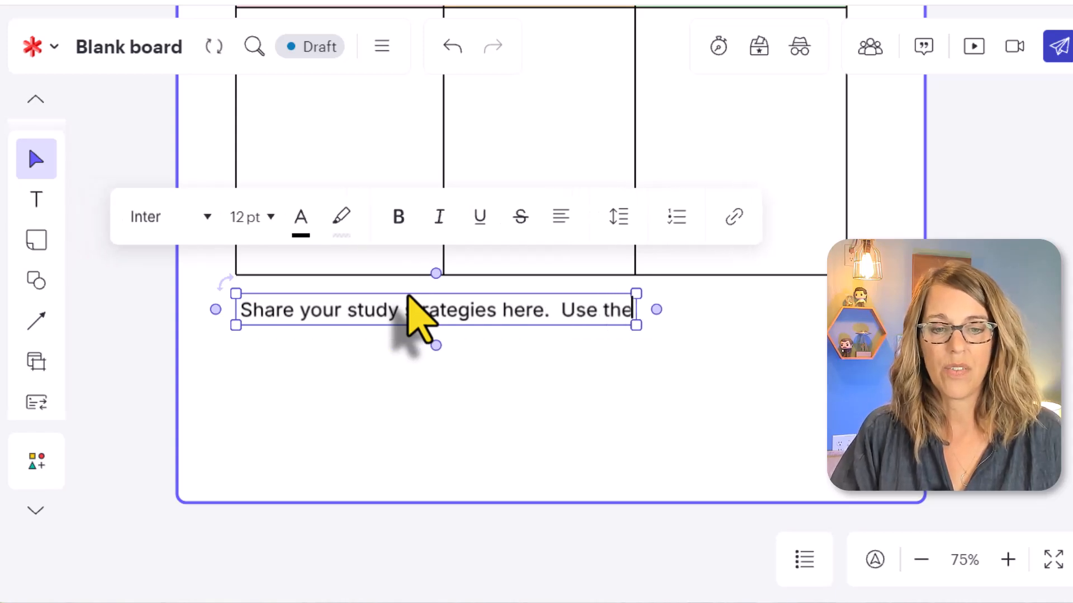
type(" blue sticky notes.")
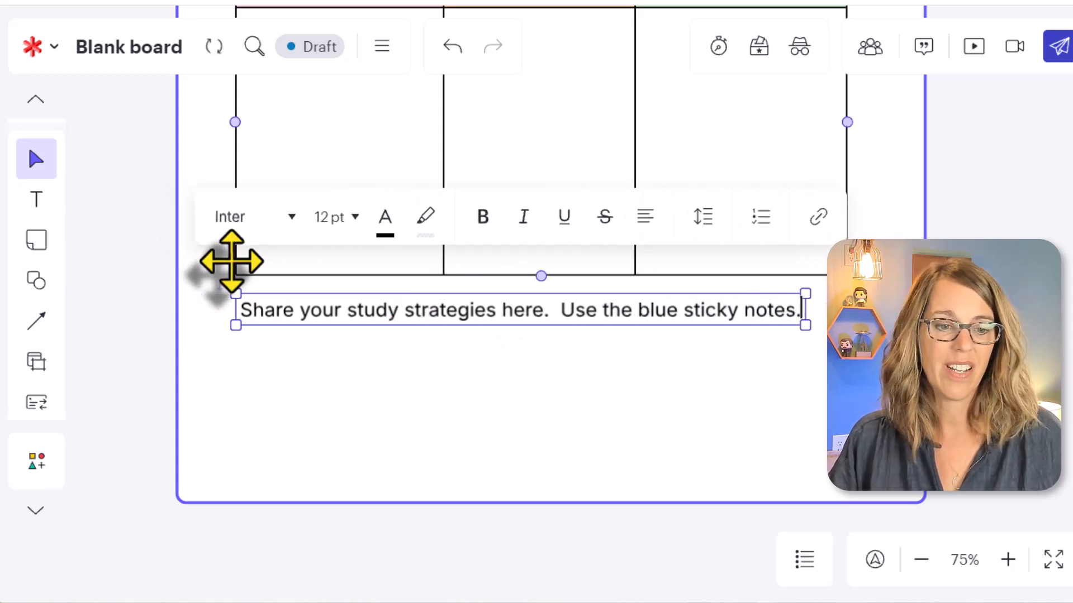
left_click(89, 357)
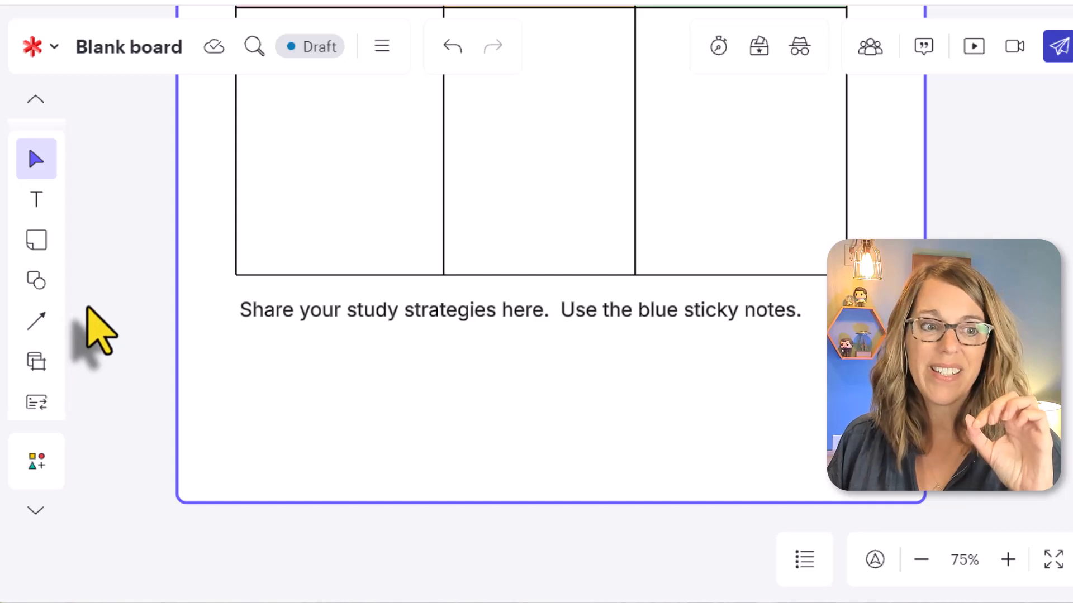
Insert a sticky note bank on the board and change its color to light blue.
left_click(37, 240)
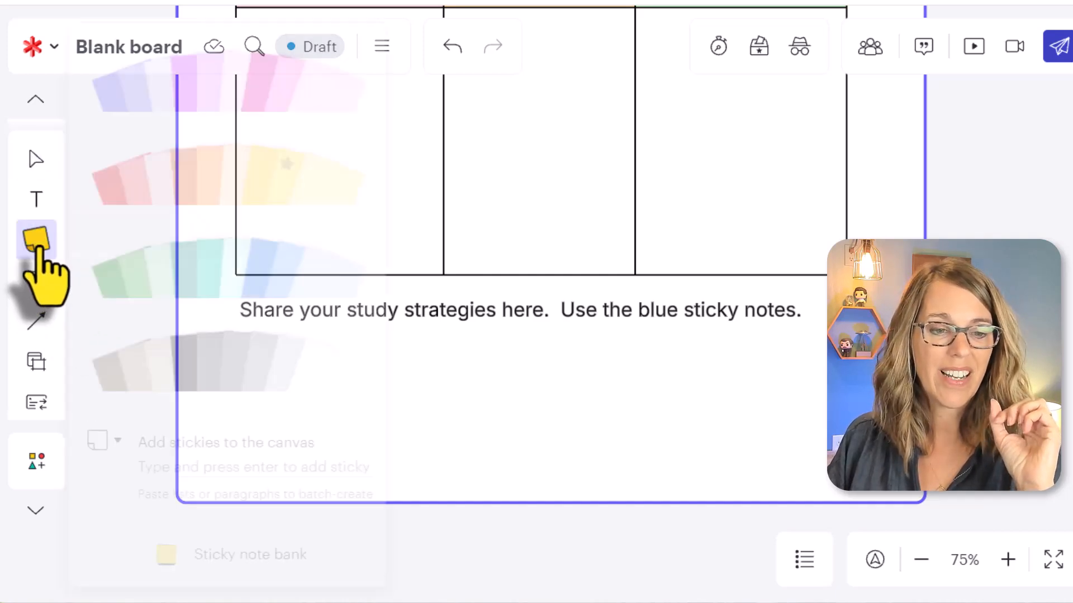
left_click(261, 554)
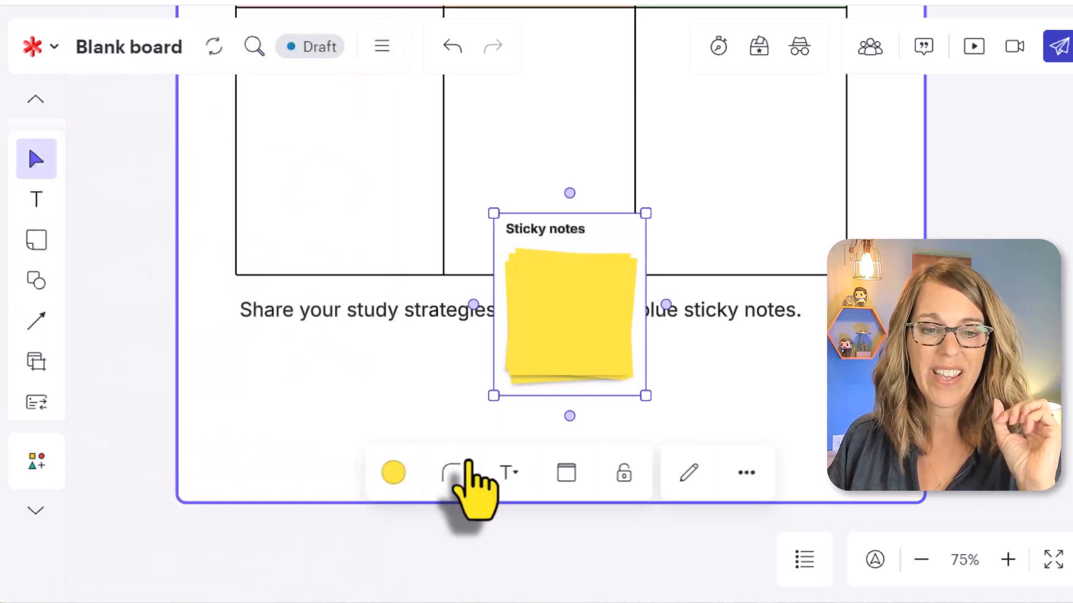
left_click(394, 472)
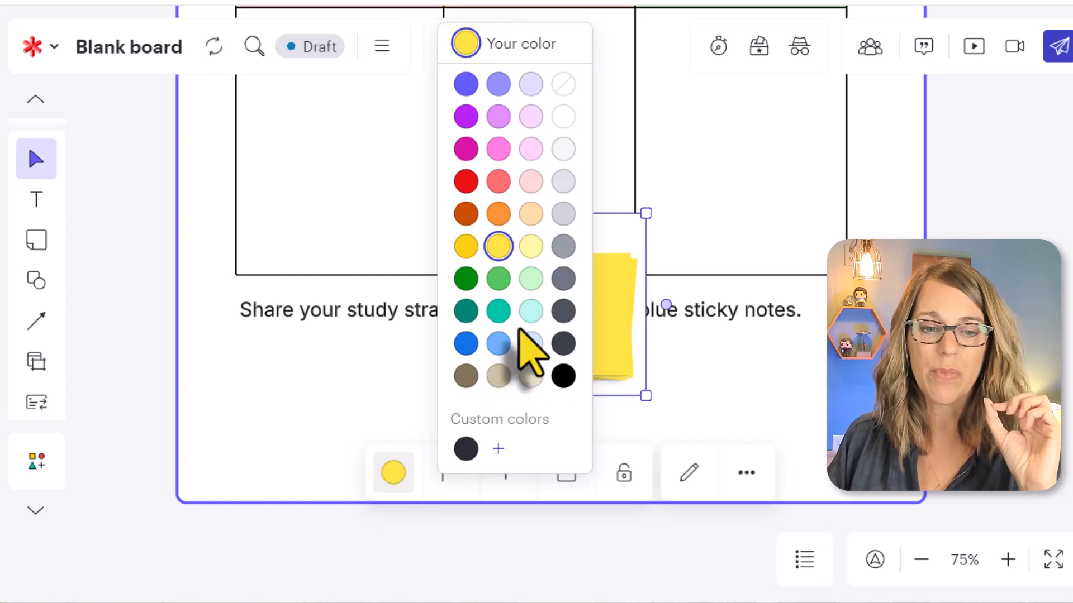
left_click(531, 343)
Move the light blue sticky note bank below the start of the study strategies text, aligned with the table's left edge.
left_click_drag(591, 306, 551, 335)
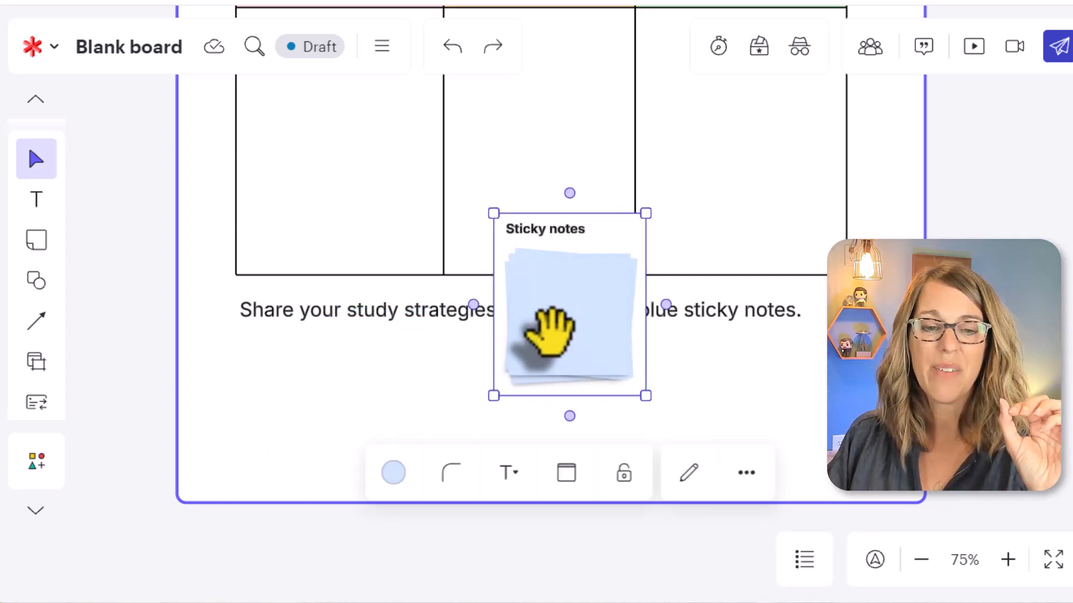
left_click_drag(627, 232, 626, 231)
left_click(627, 232)
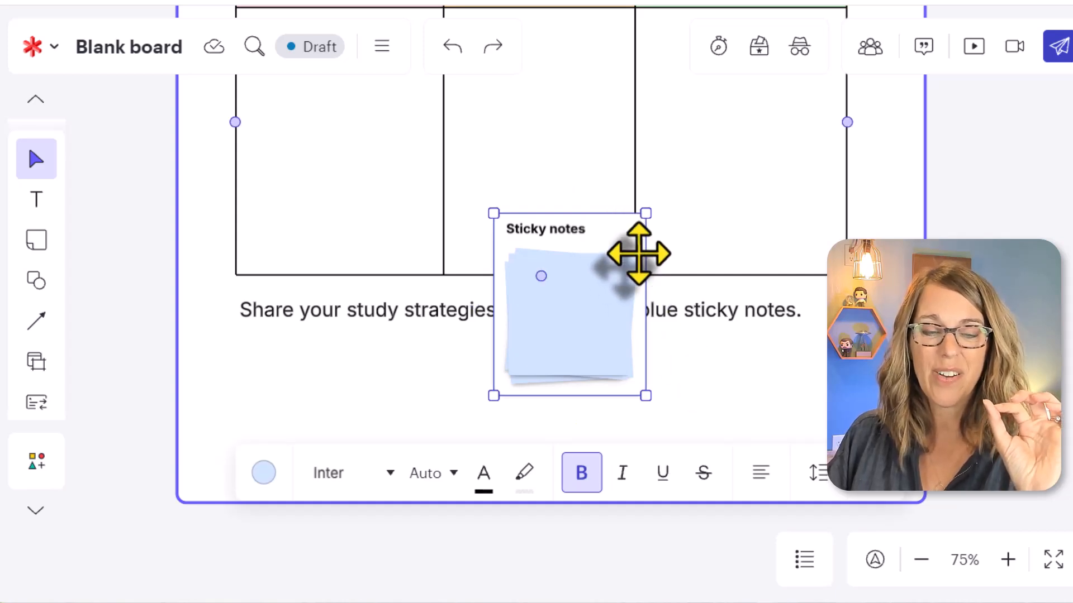
left_click_drag(626, 233, 366, 350)
Shift the frame slightly up and extend its lower edge, fitting the sticky note bank inside directly beneath the study strategies text.
left_click(691, 504)
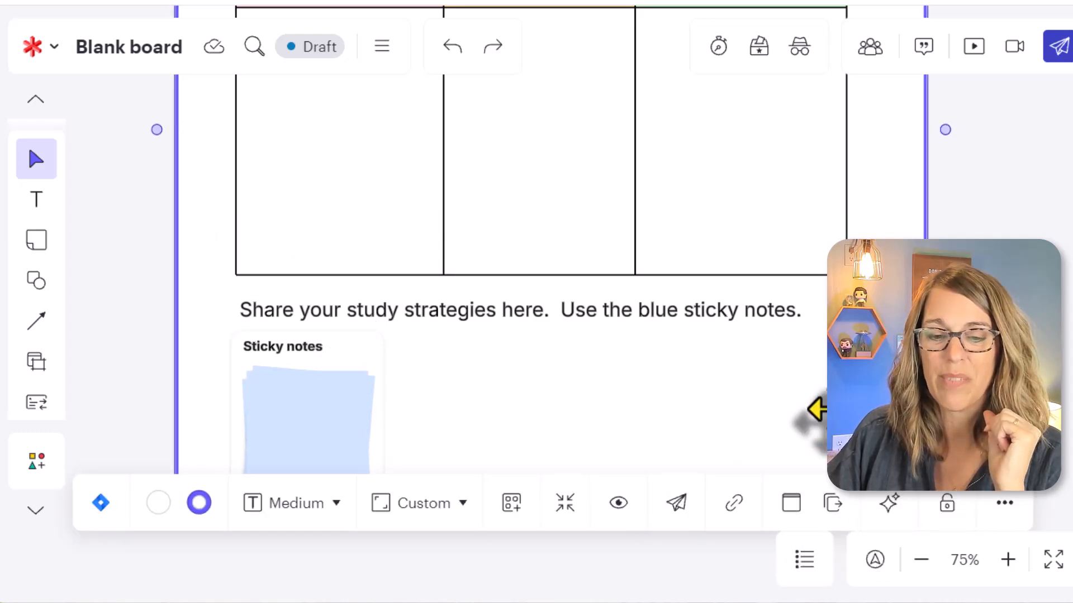
left_click_drag(816, 410, 814, 354)
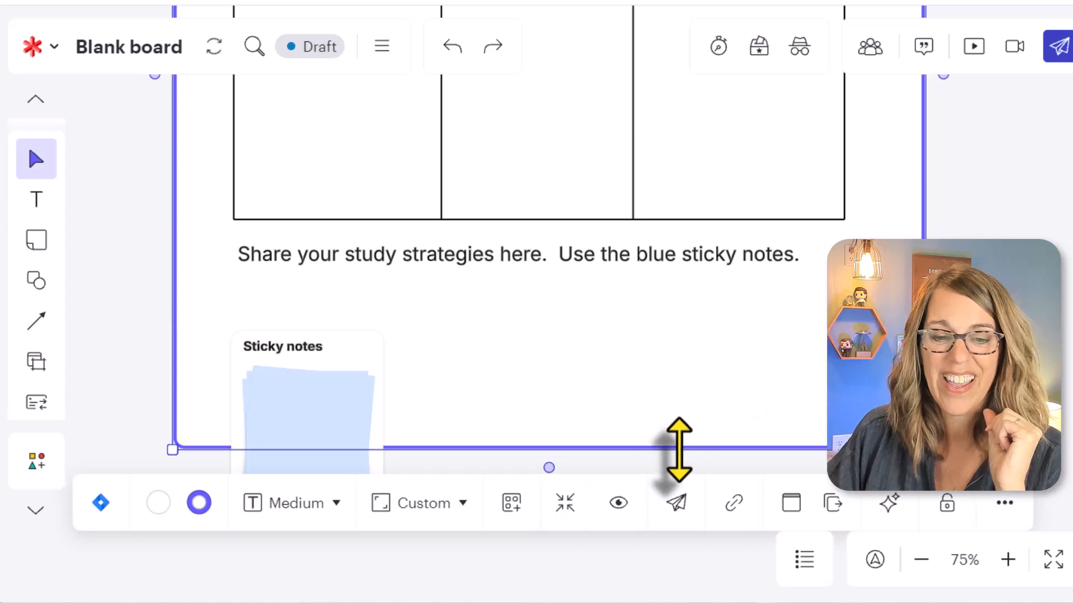
left_click_drag(679, 449, 679, 490)
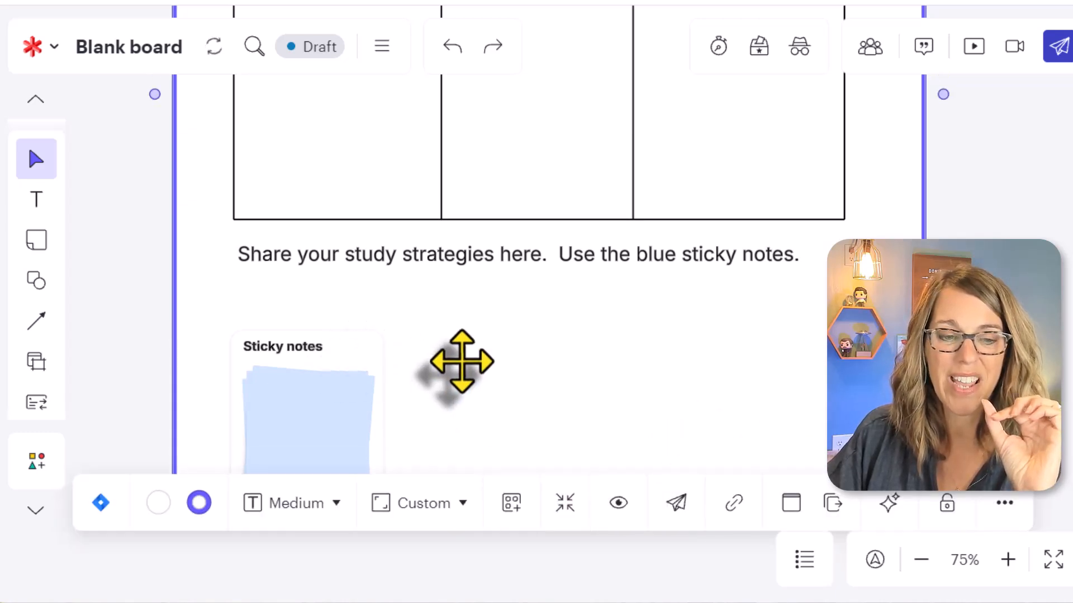
left_click_drag(371, 358, 366, 292)
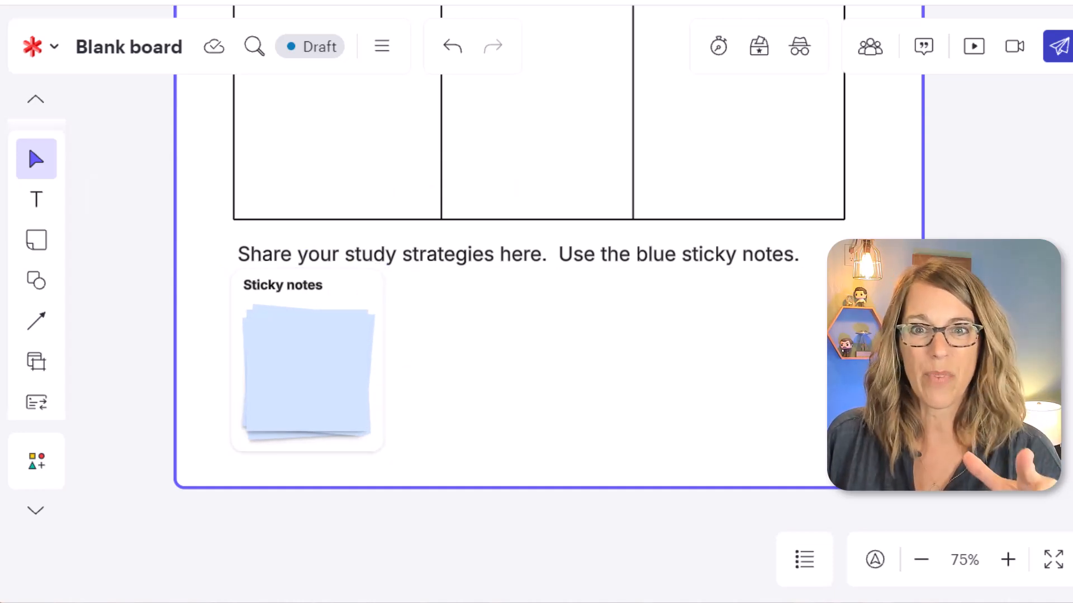
scroll(966, 328, "up", 2)
scroll(967, 328, "down", 4)
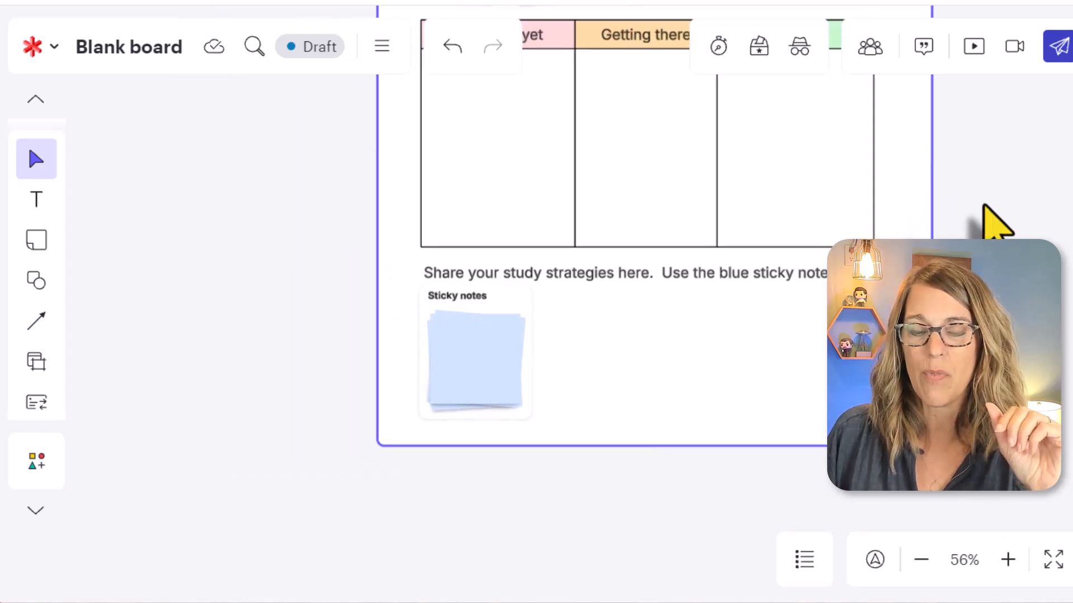
scroll(995, 224, "up", 4)
scroll(601, 341, "up", 2)
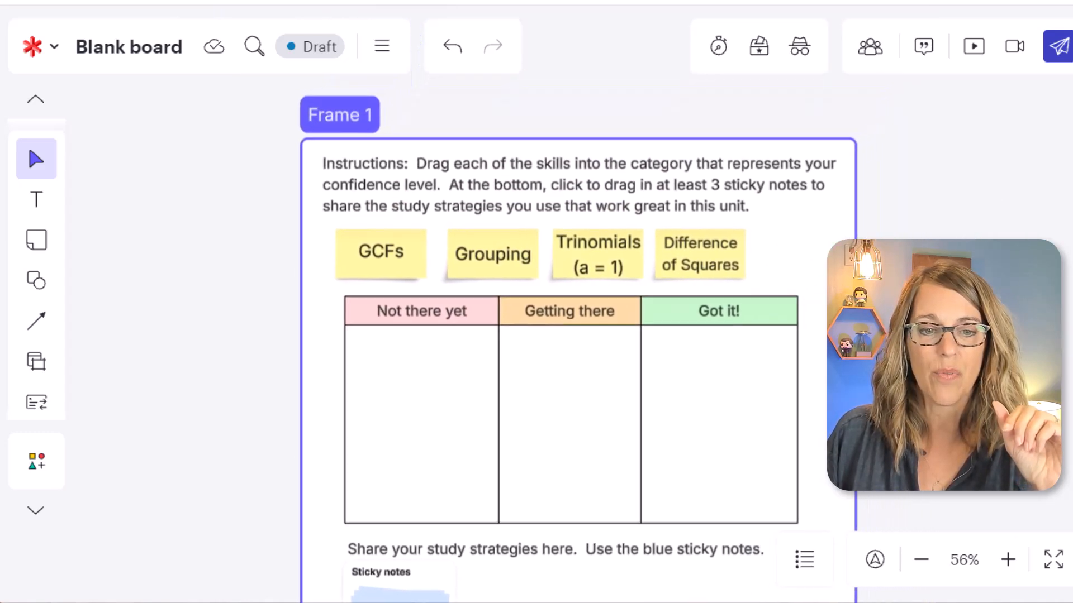
Lock the instructions text box above the skill sticky notes.
left_click(428, 260)
left_click(678, 268)
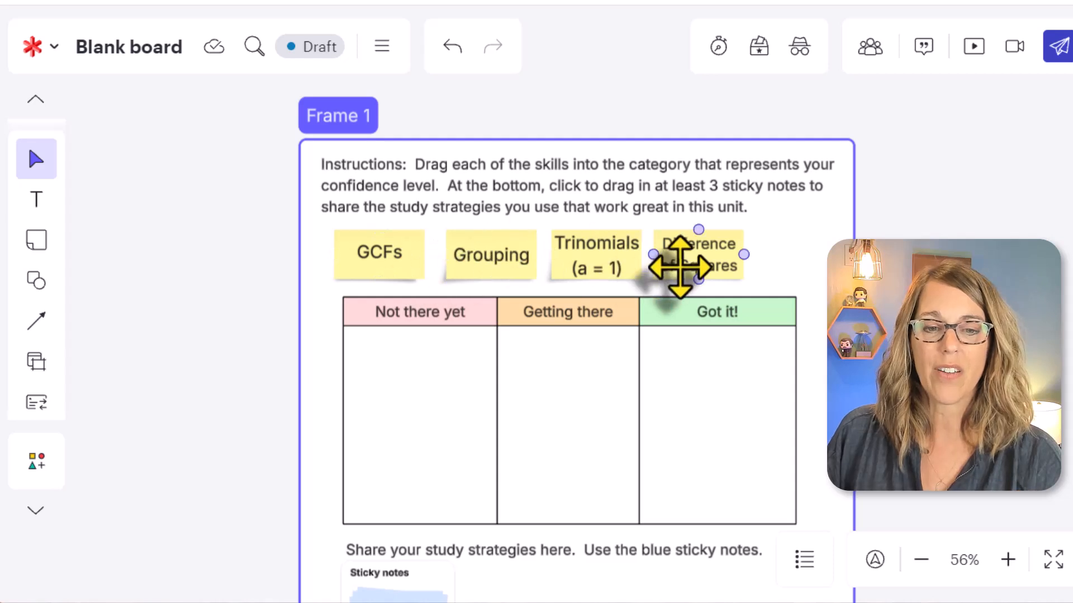
left_click(627, 198)
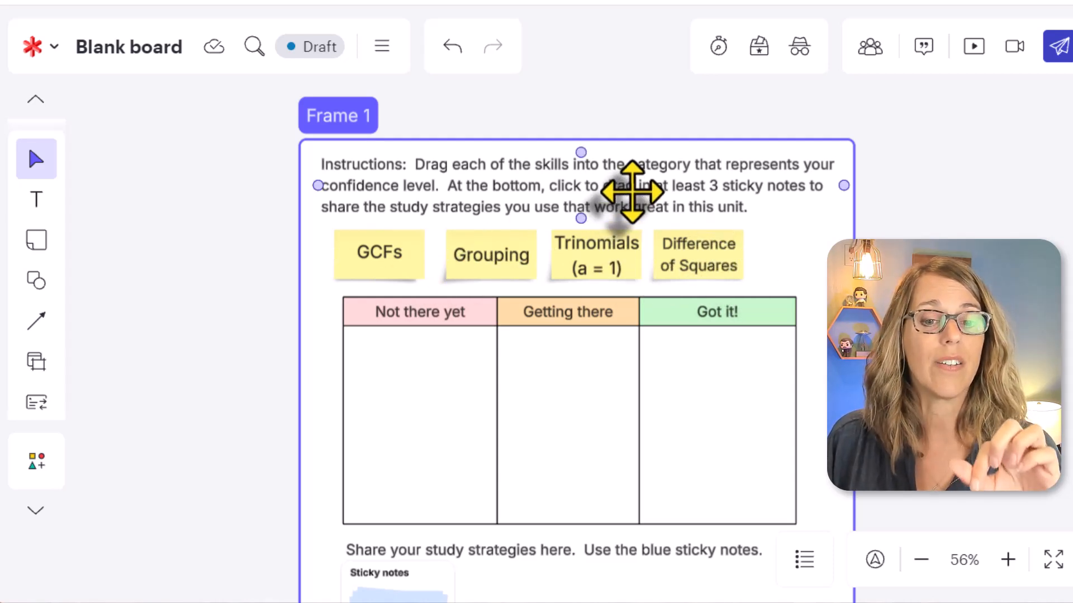
left_click(631, 191)
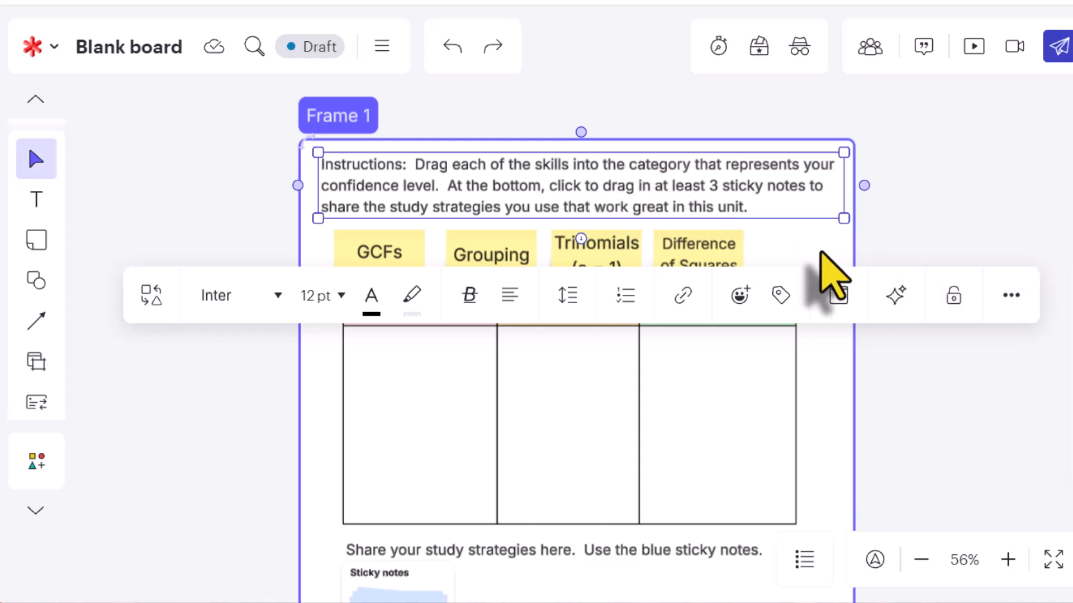
left_click(953, 295)
Lock the confidence table's size and position, leaving its style and content editable.
left_click(409, 335)
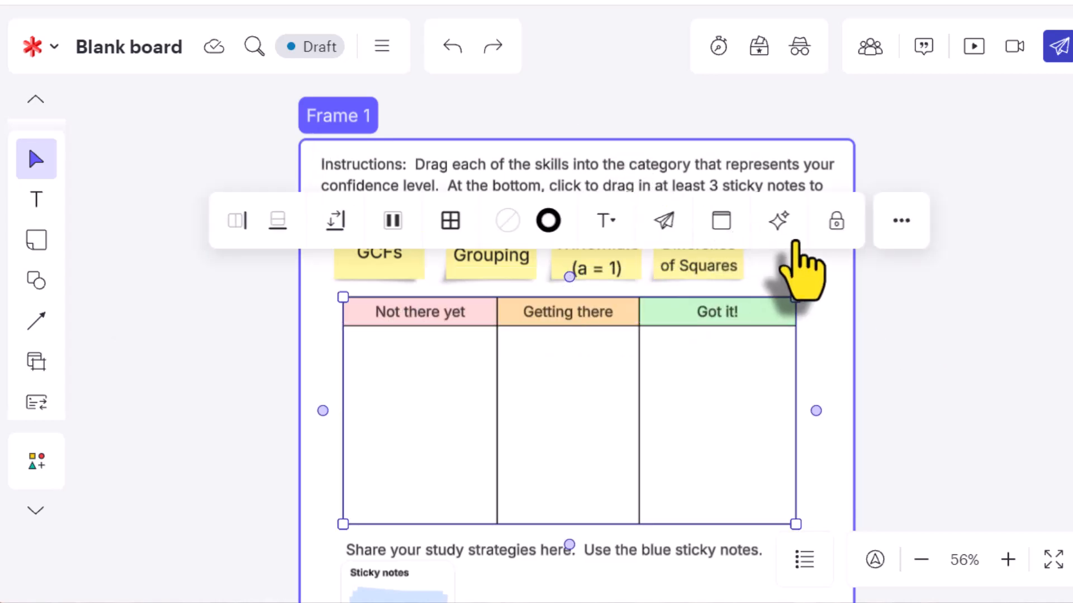
left_click(835, 227)
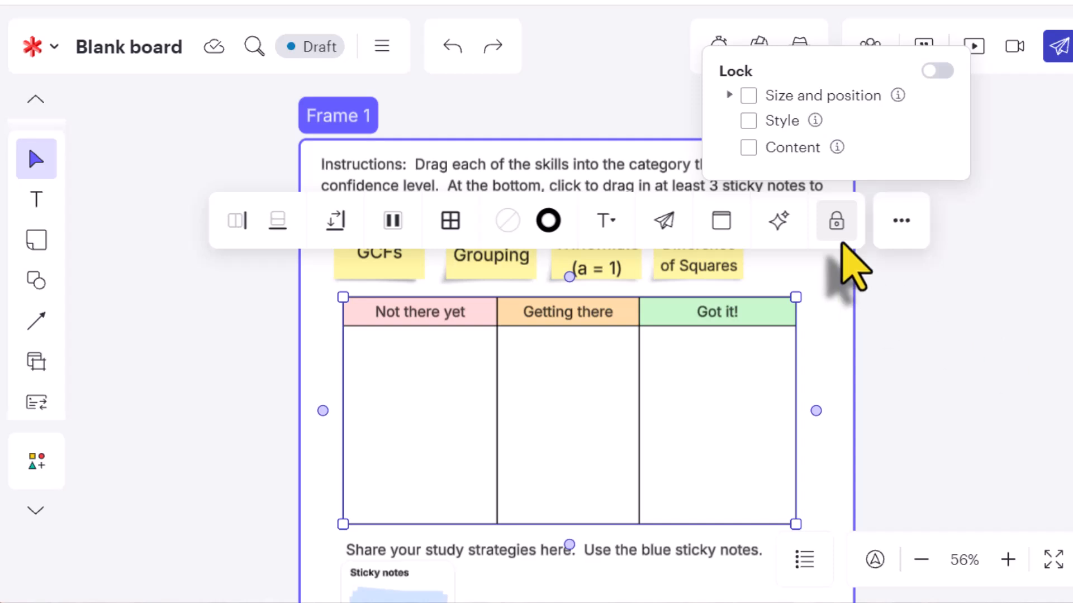
left_click(748, 95)
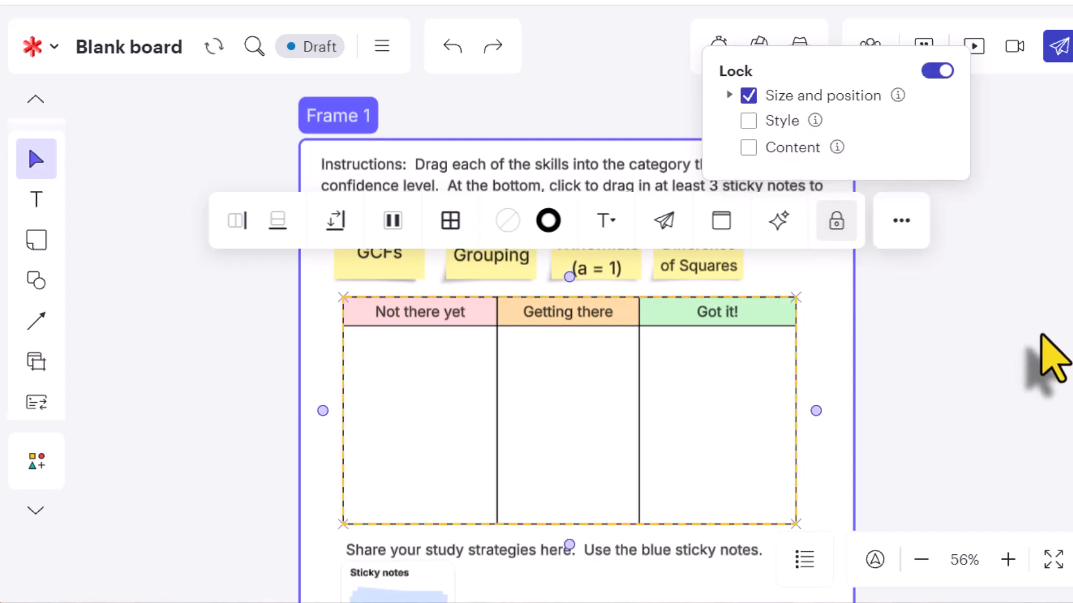
Lock the "Share your study strategies here." text box below the table.
scroll(1039, 352, "down", 3)
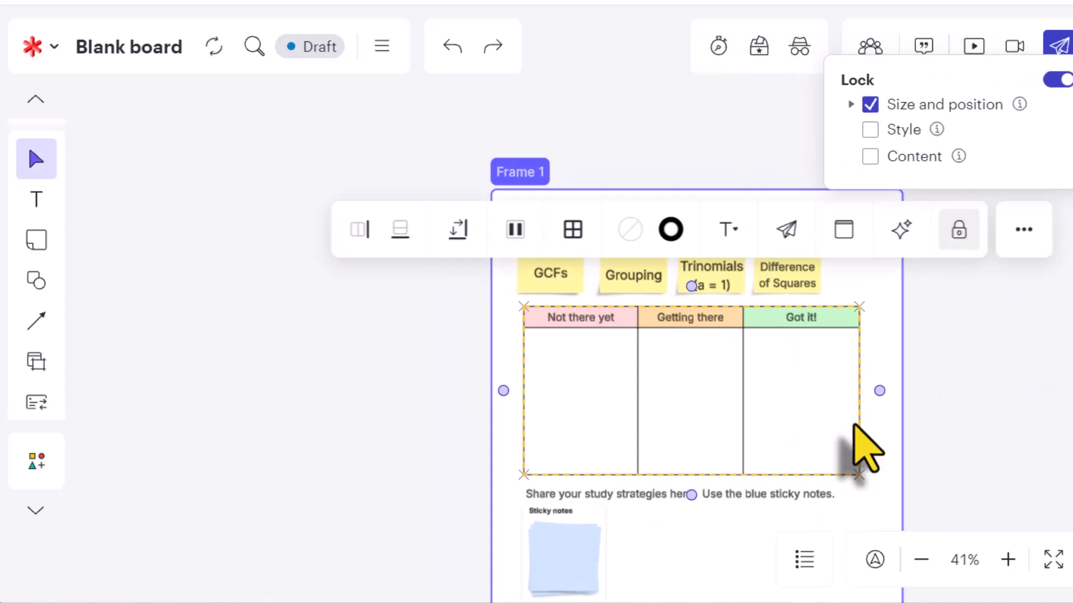
left_click(593, 495)
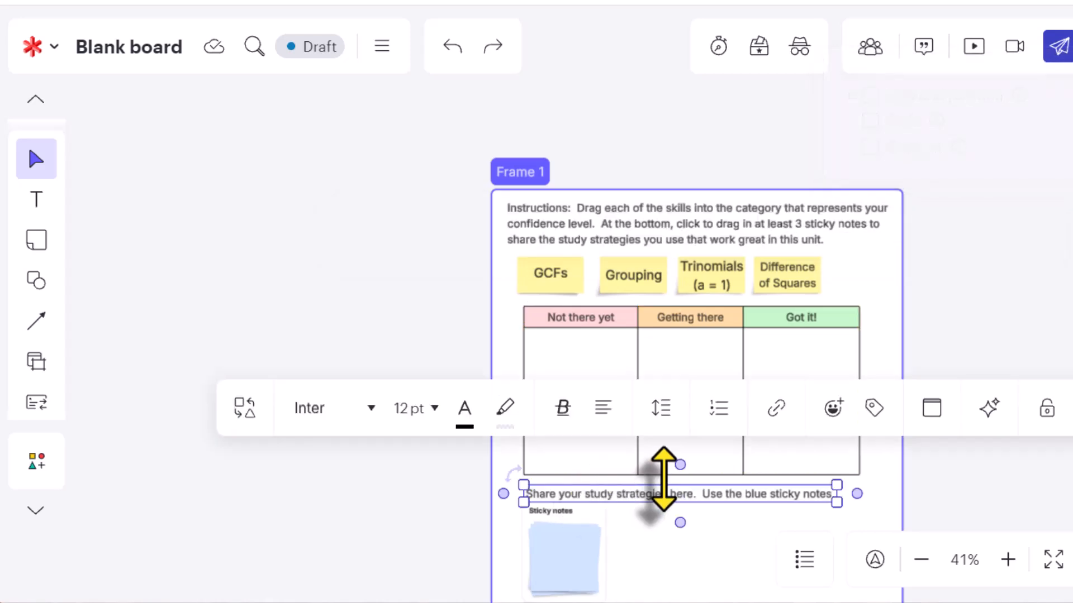
left_click(1047, 409)
Move the frame with all its contents to the left and slightly up on the board.
scroll(1008, 475, "down", 2)
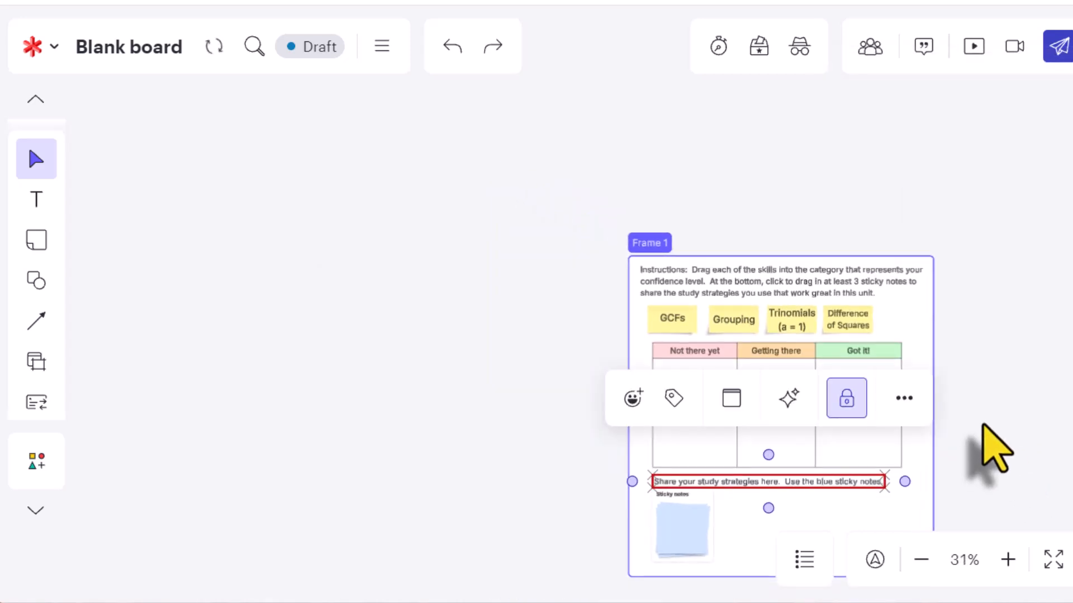
left_click(1008, 560)
left_click(1007, 560)
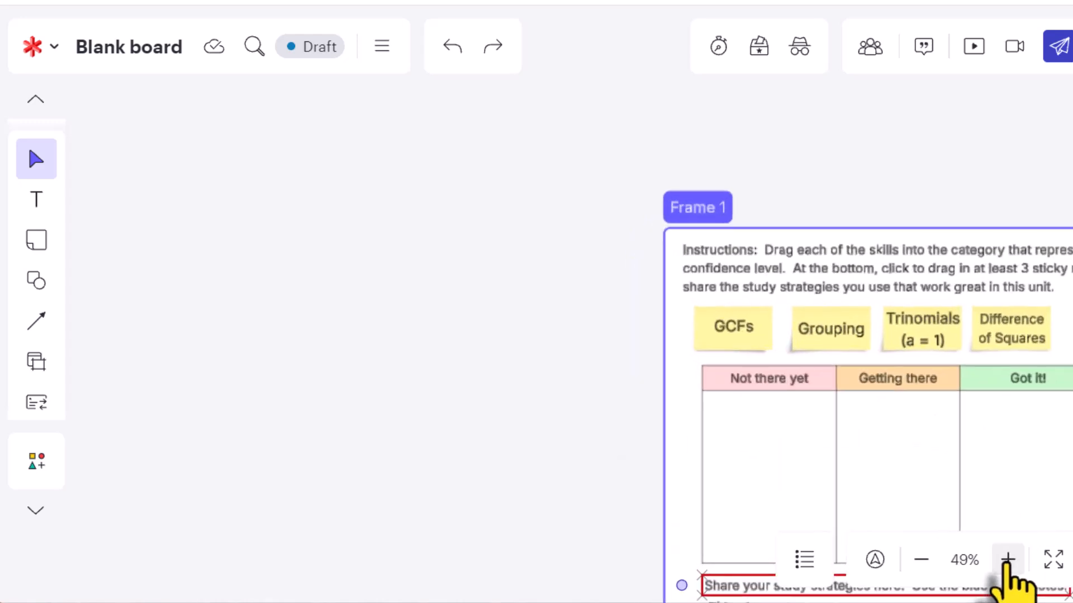
left_click(1007, 560)
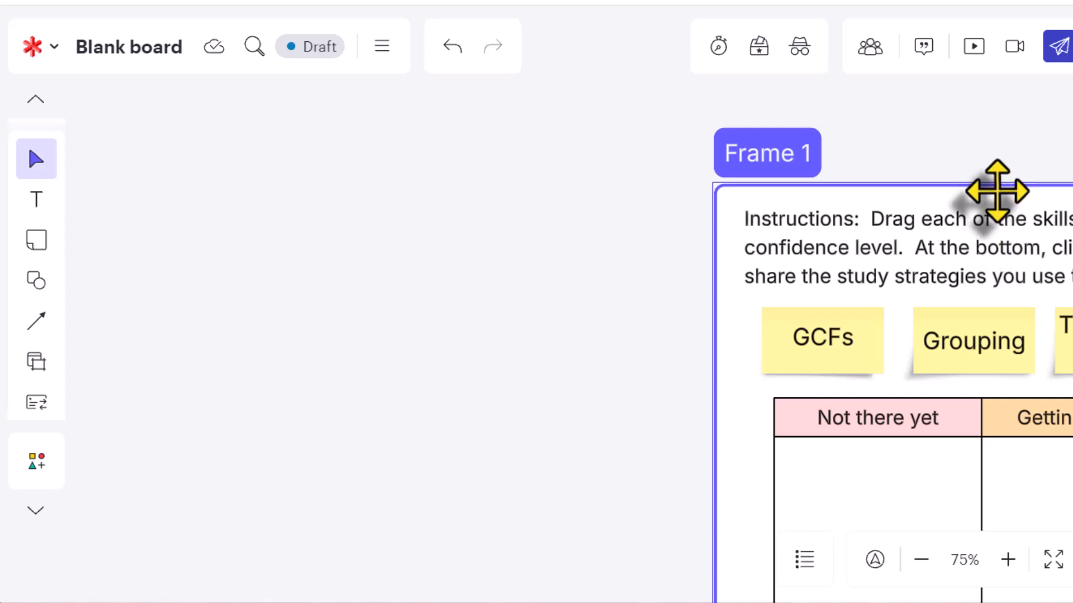
left_click_drag(991, 187, 496, 136)
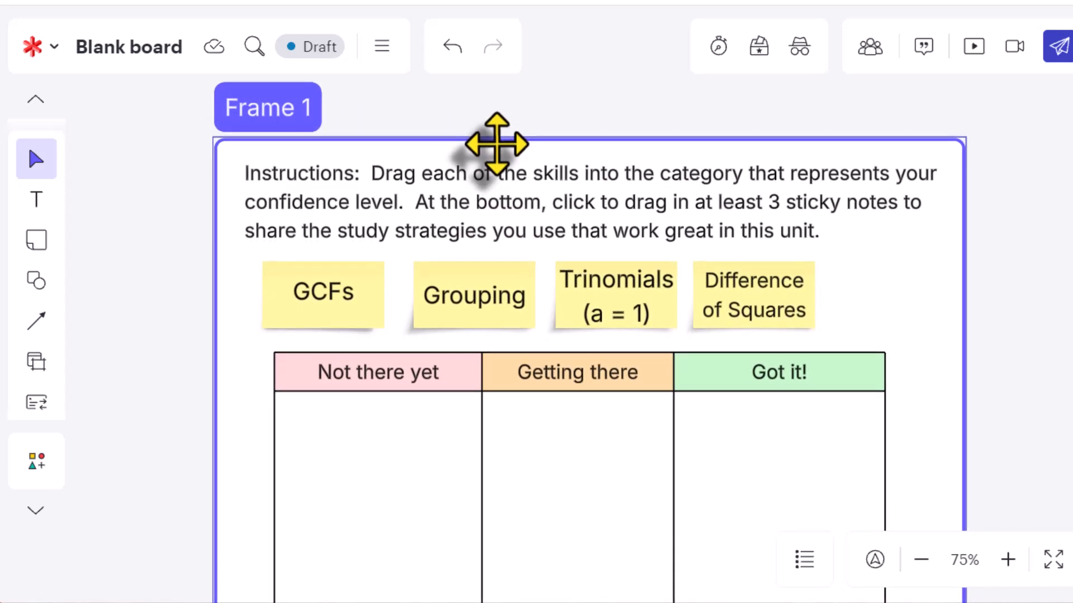
scroll(1069, 310, "down", 3)
scroll(1068, 310, "up", 3)
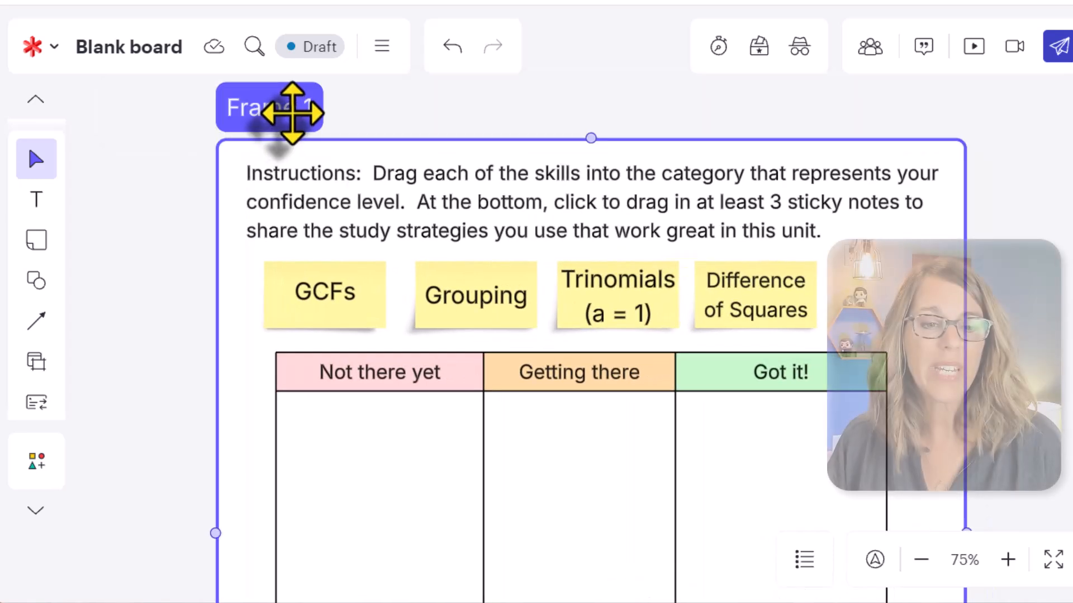
left_click(291, 112)
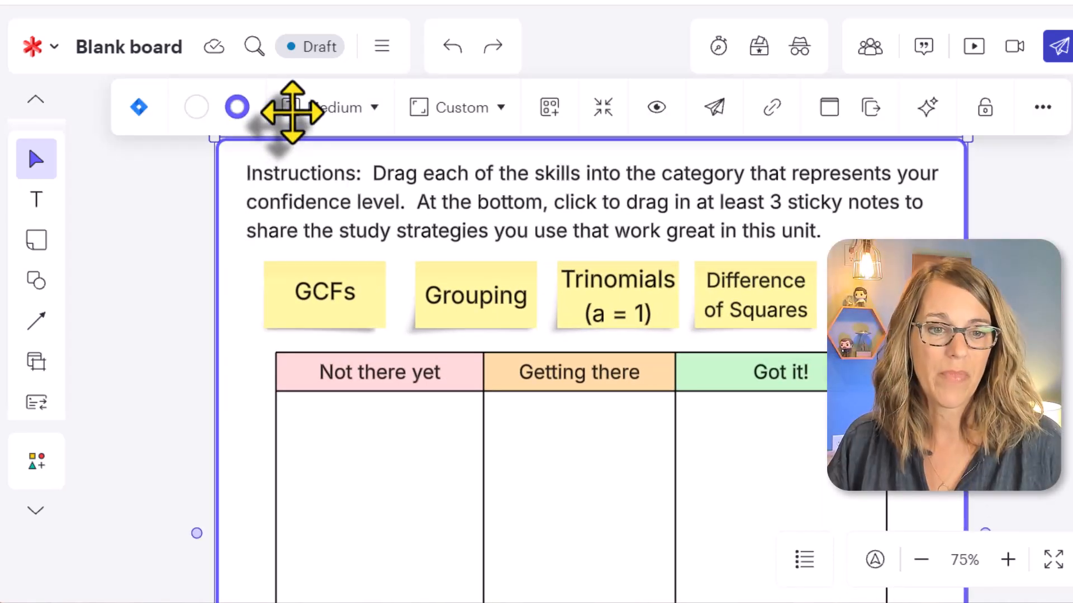
left_click(330, 107)
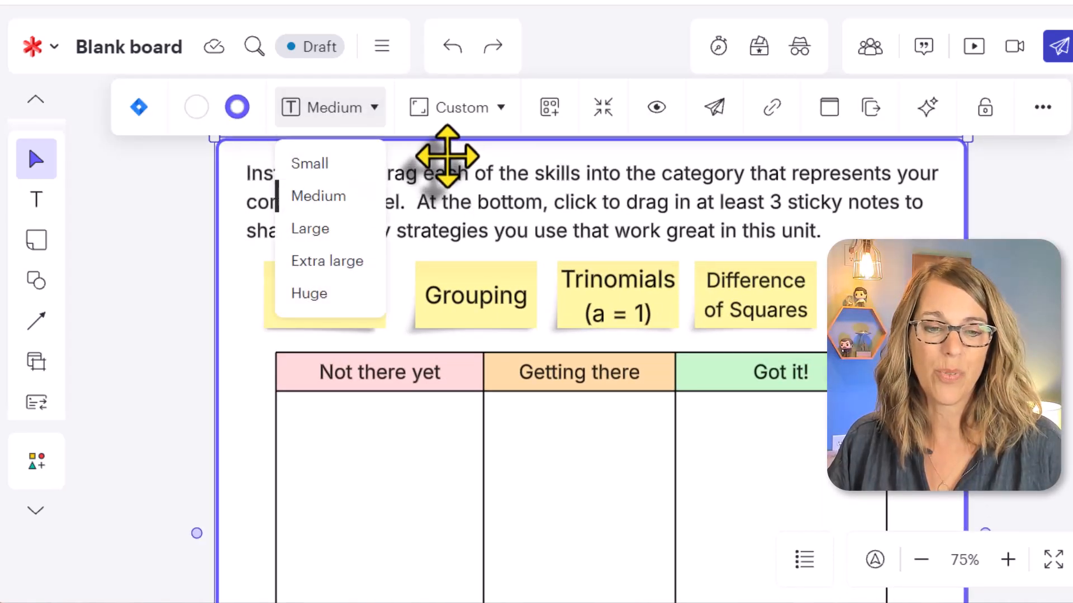
left_click(467, 160)
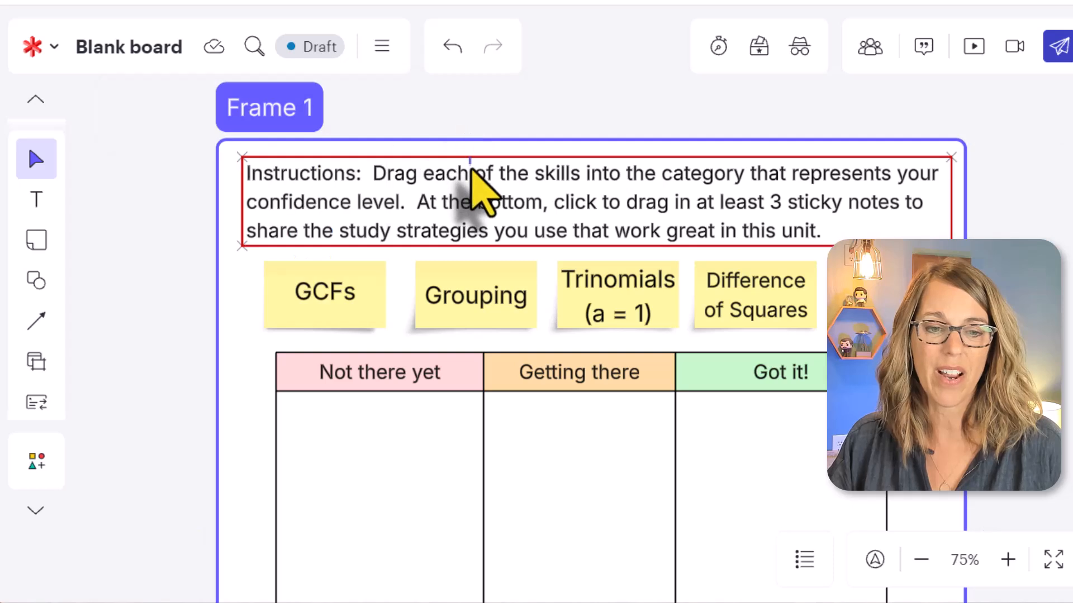
Shift the frame slightly down and rename it "Week 3 Reflection".
left_click_drag(479, 144, 485, 209)
double_click(275, 171)
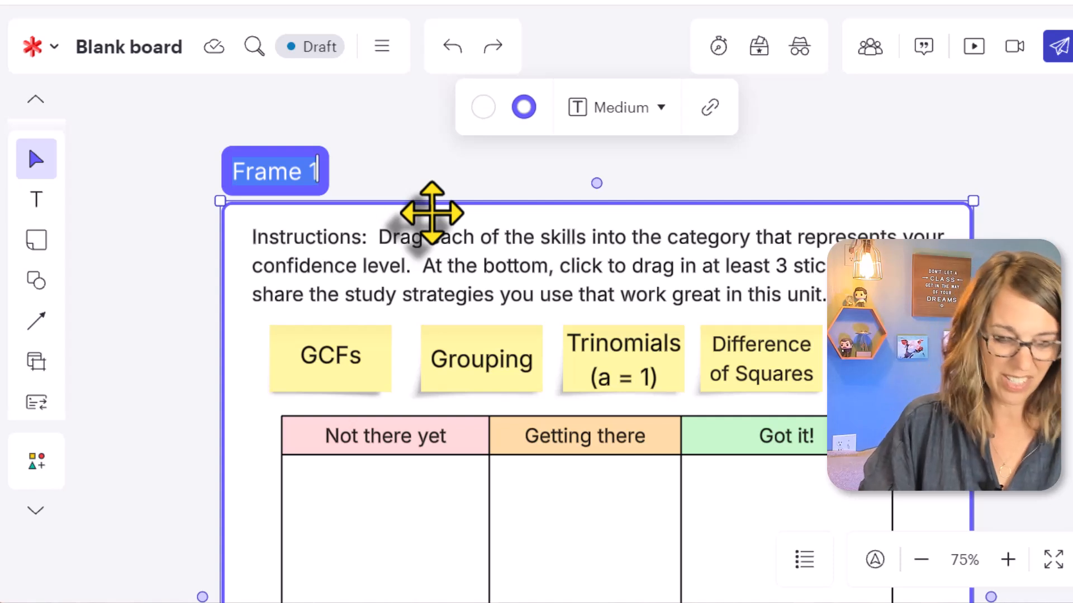
type("Week 3 Reflection")
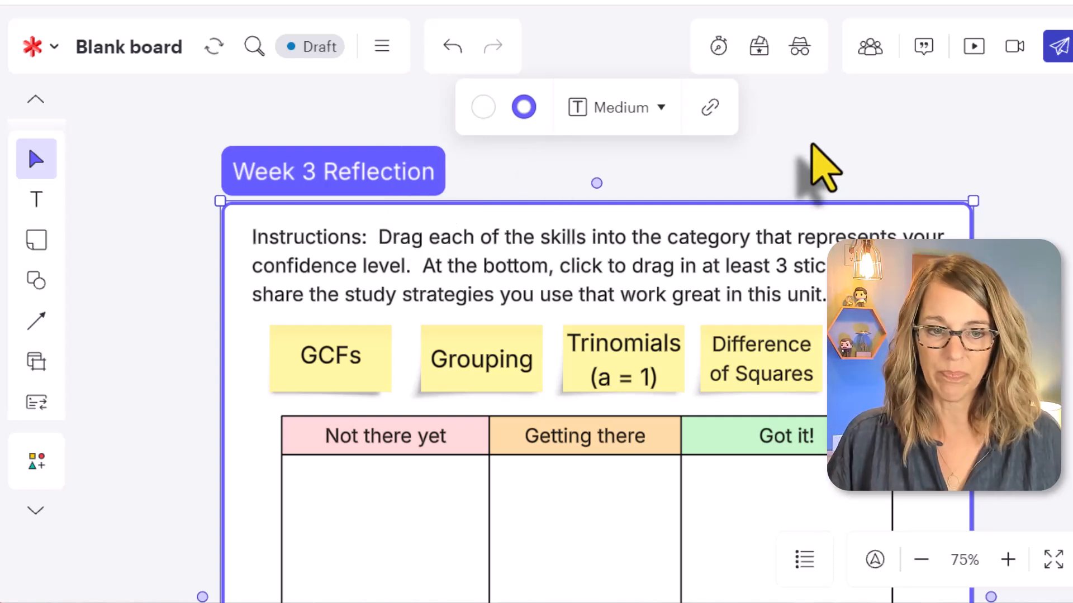
left_click(824, 168)
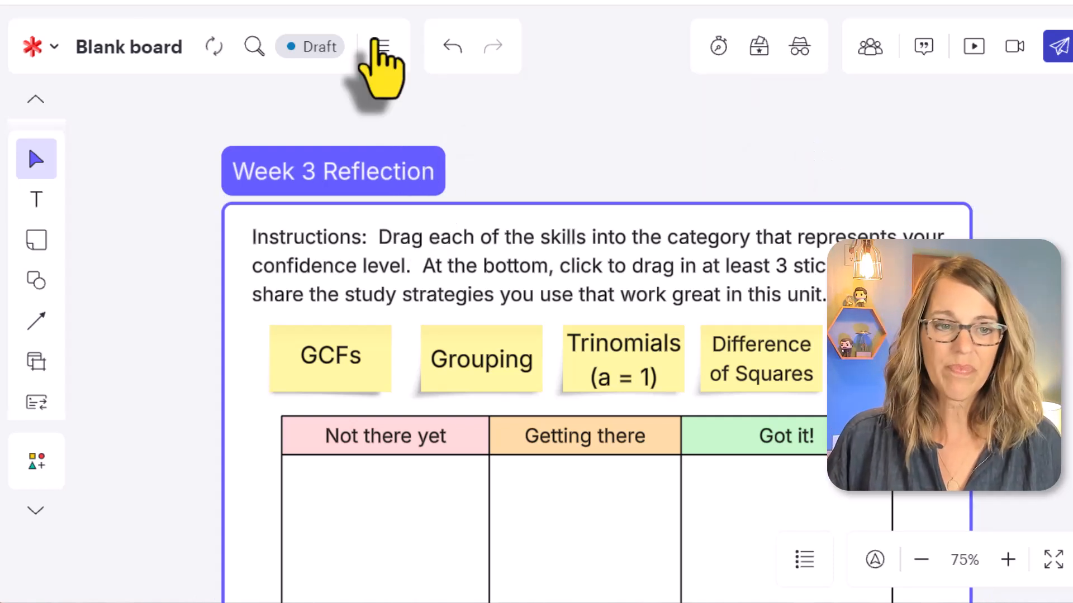
Rename the board "Reflection Assignment".
left_click(139, 50)
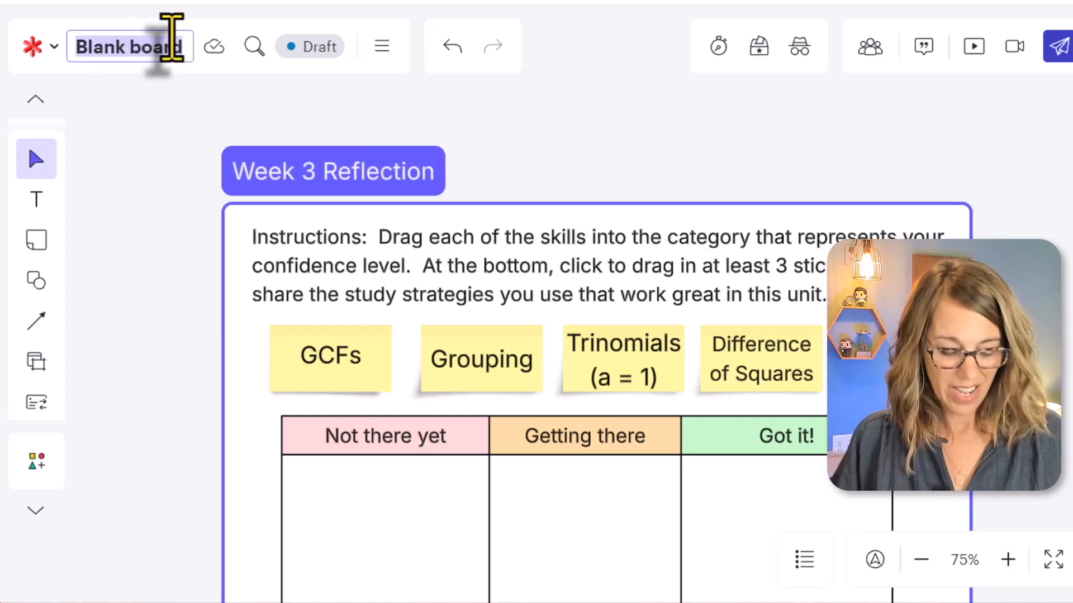
type("Reflect")
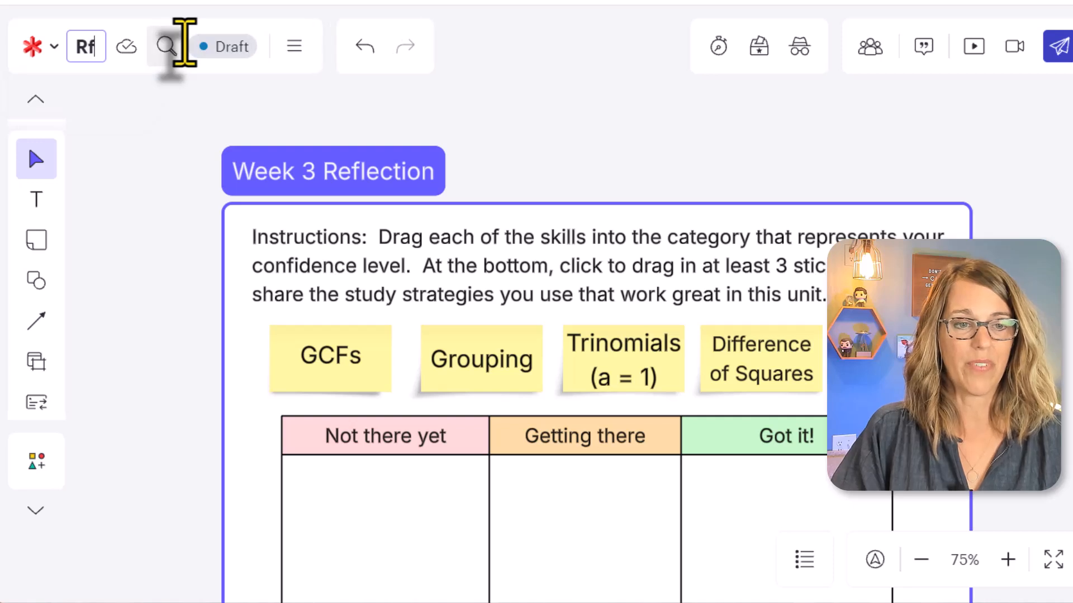
type("ion Assignment")
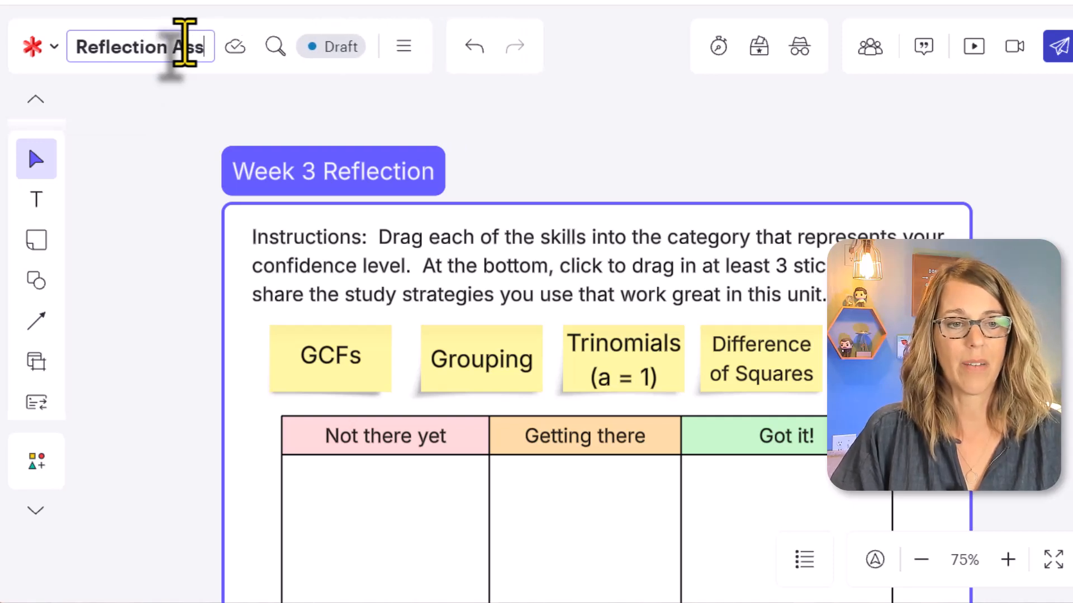
left_click(703, 146)
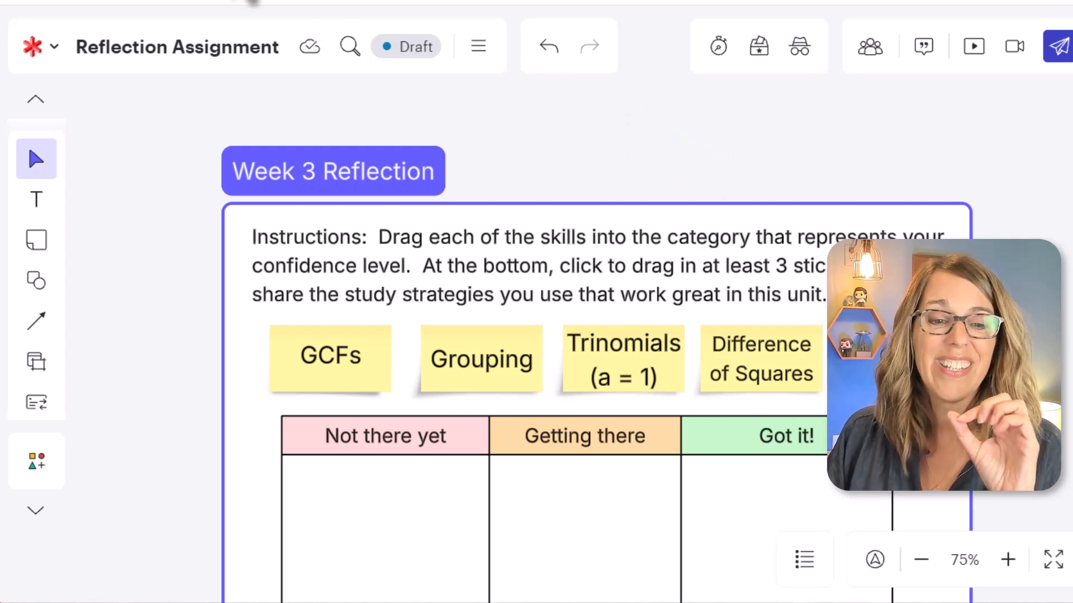
Switch to the Math 101 course in Canvas and add a new assignment named "Week 3 Reflection" to the Lucid module.
left_click(257, 4)
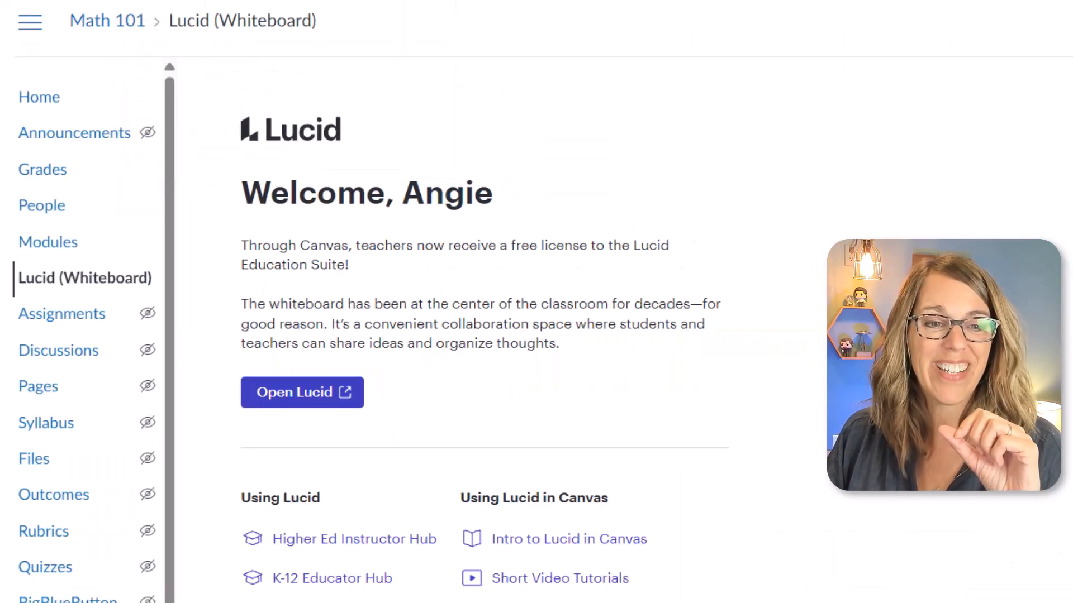
left_click(66, 242)
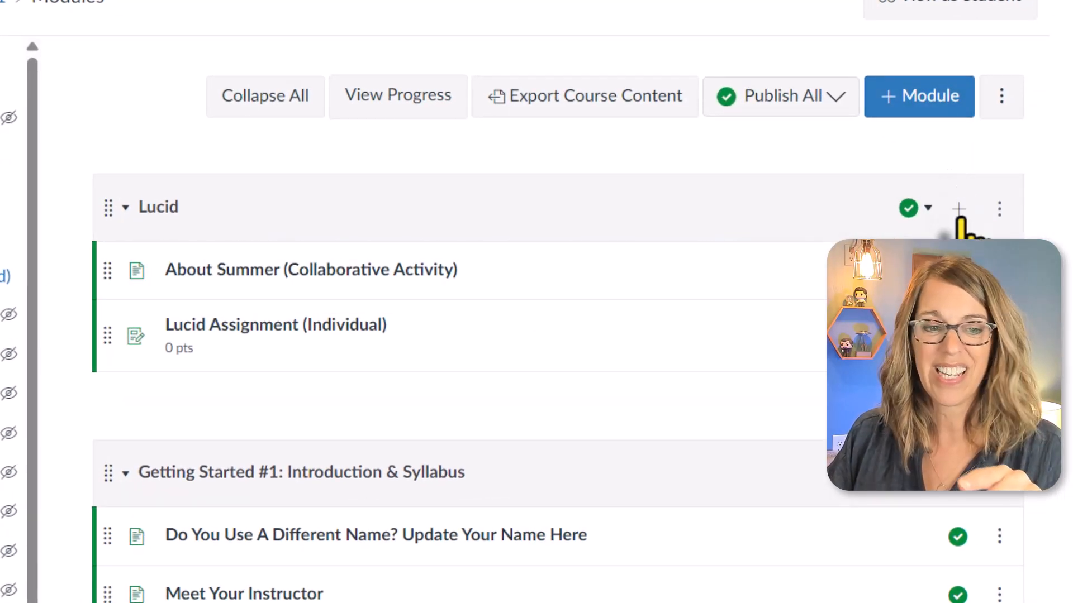
left_click(958, 209)
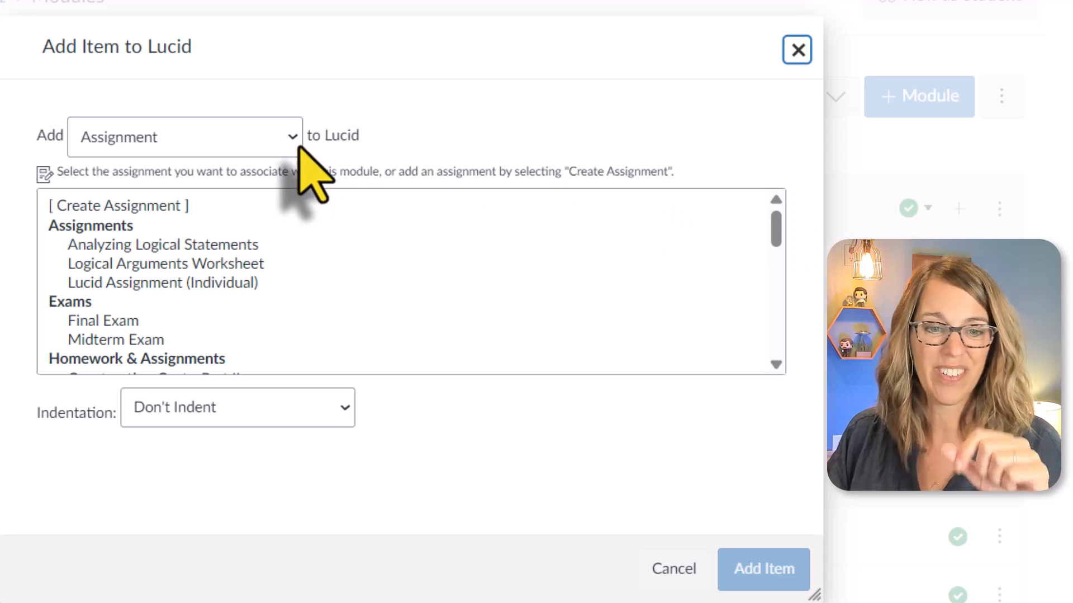
left_click(153, 205)
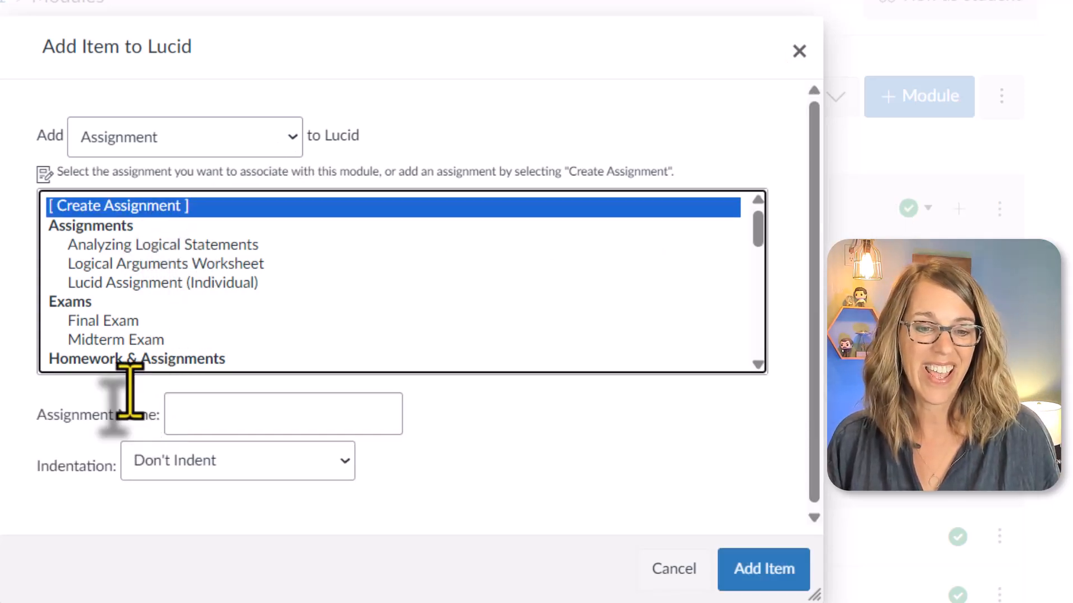
left_click(128, 410)
type("Week 3 Reflection")
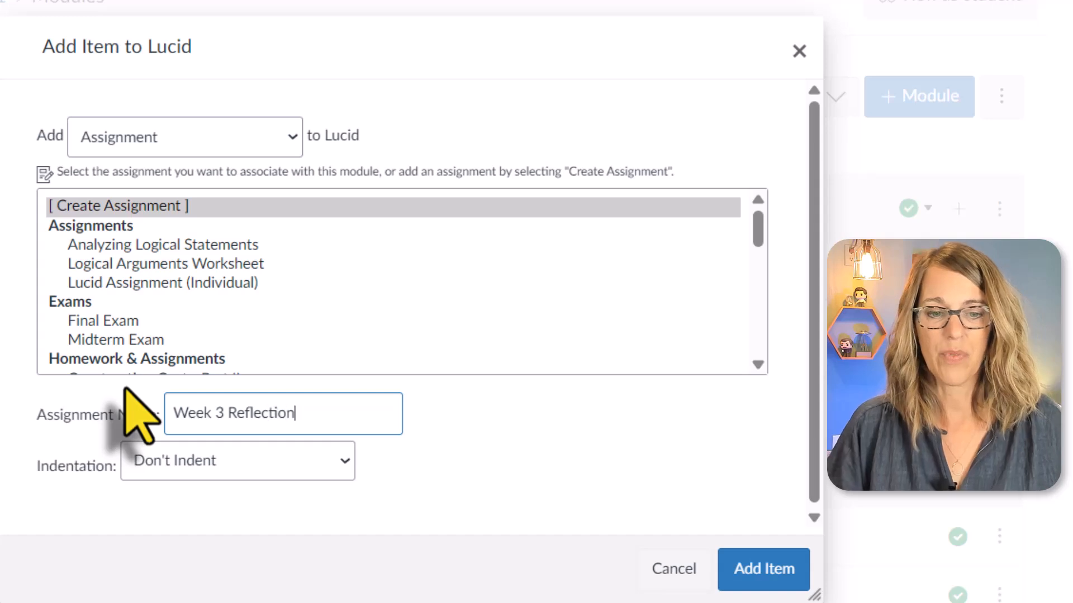
left_click(788, 570)
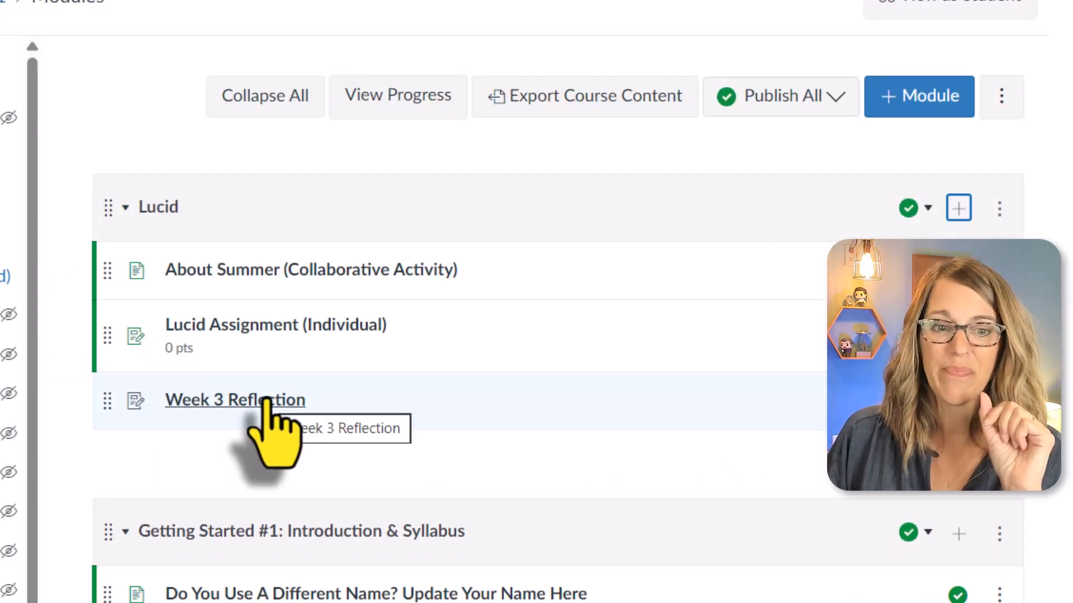
Open the Week 3 Reflection assignment for editing and place the cursor in its empty description.
left_click(266, 400)
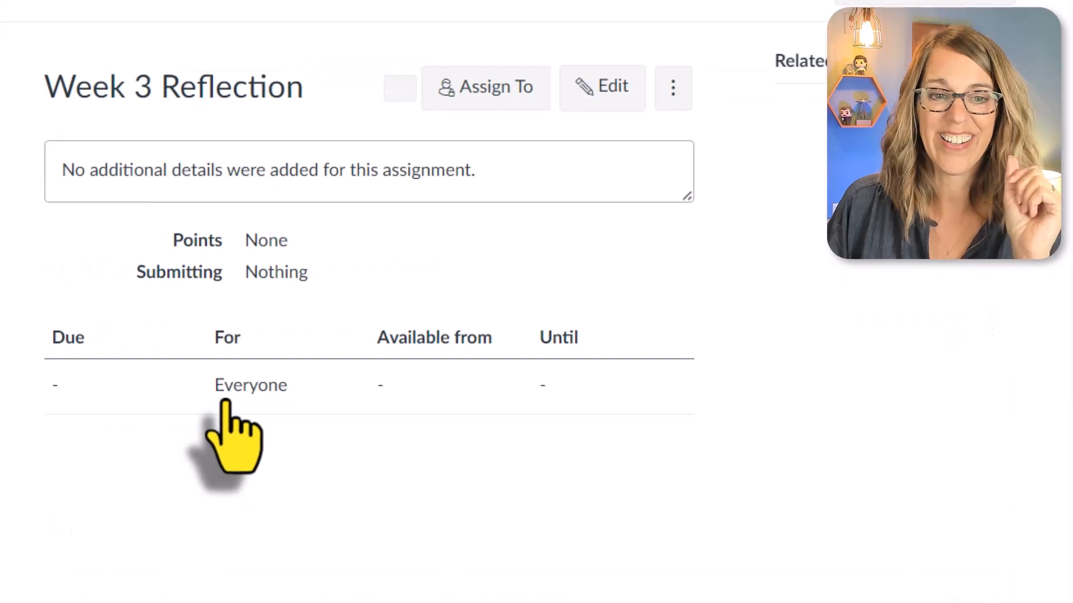
left_click(621, 104)
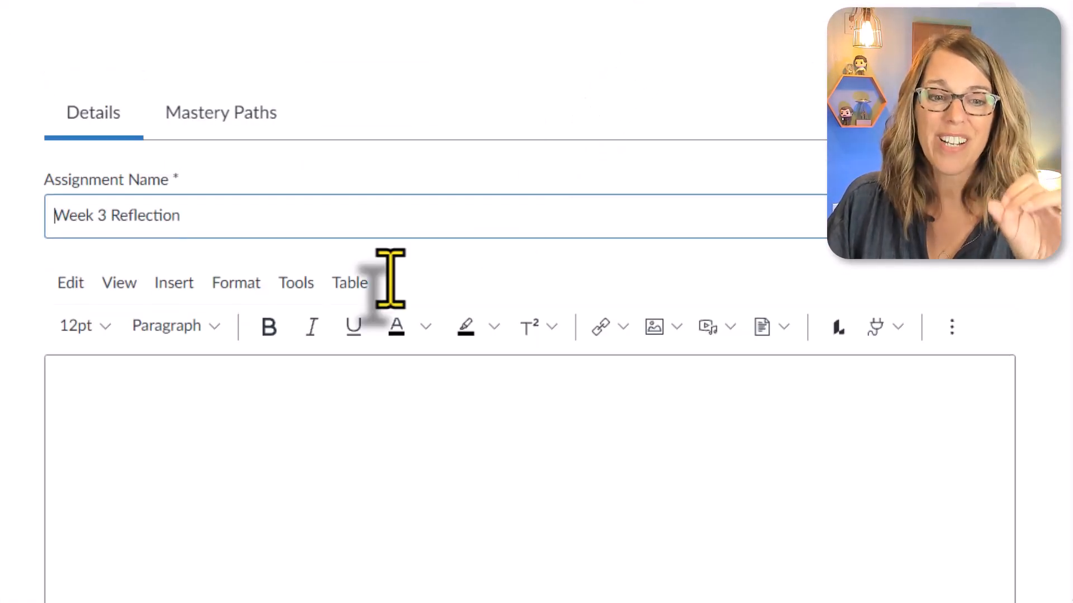
left_click(113, 389)
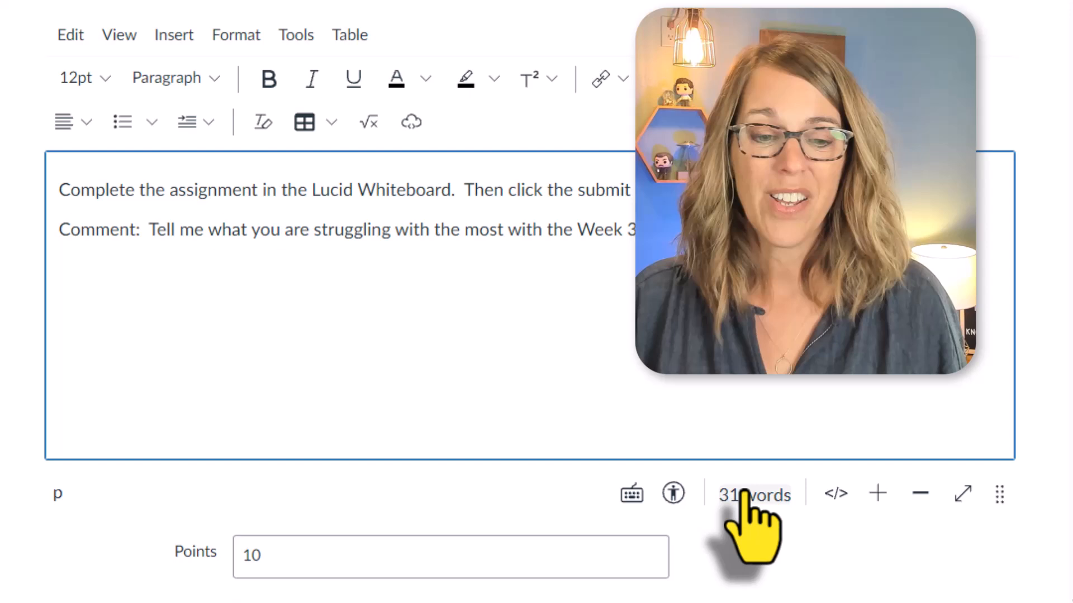
Set the assignment's submission type to Lucid and open the choice of Lucid document to attach.
scroll(743, 515, "down", 2)
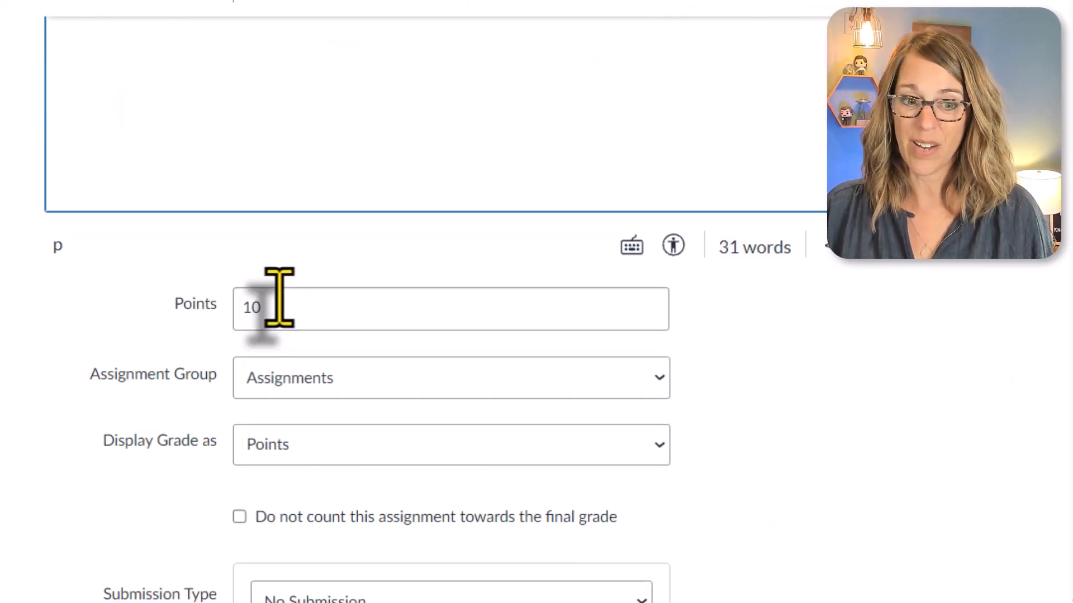
scroll(858, 430, "down", 4)
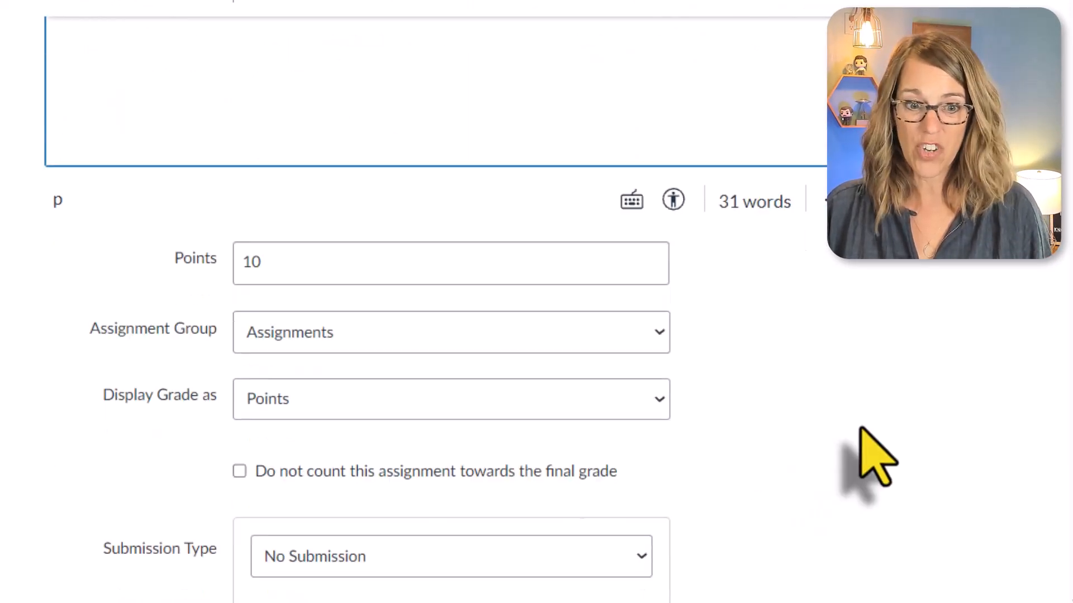
scroll(858, 435, "down", 2)
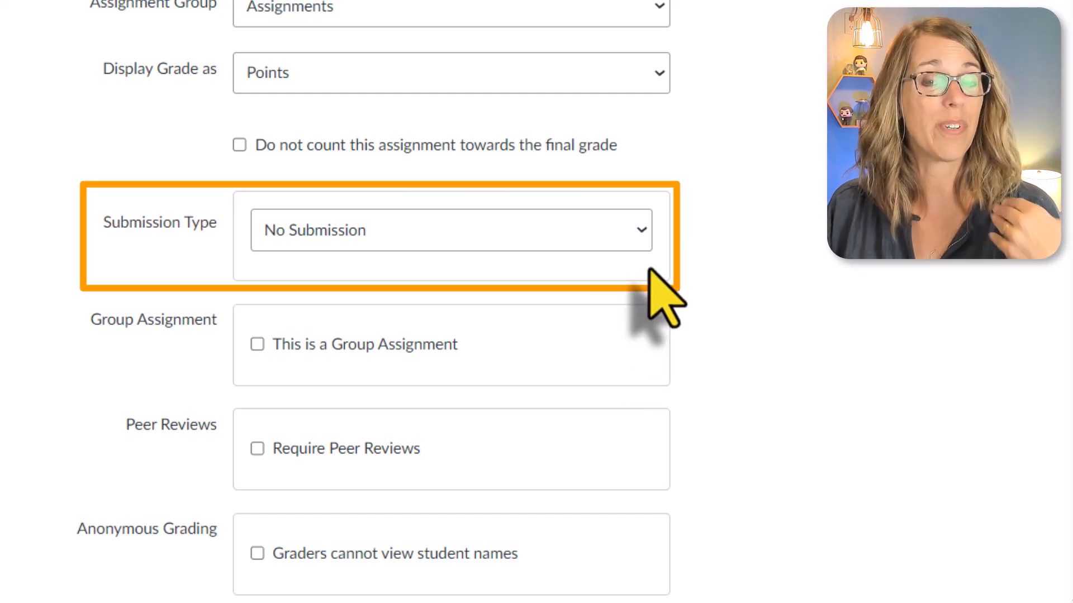
left_click(643, 234)
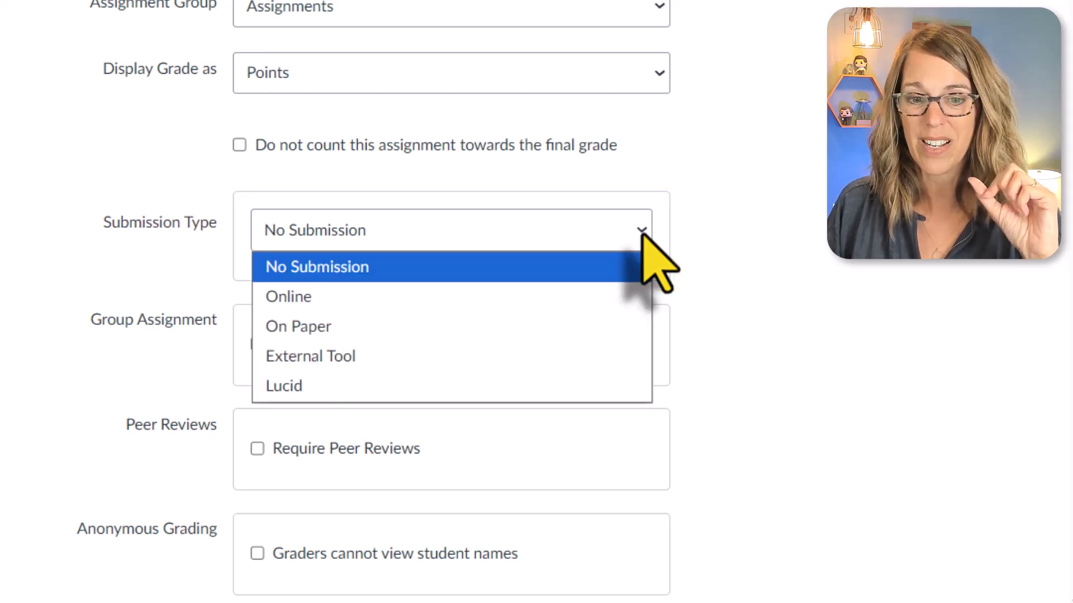
left_click(302, 397)
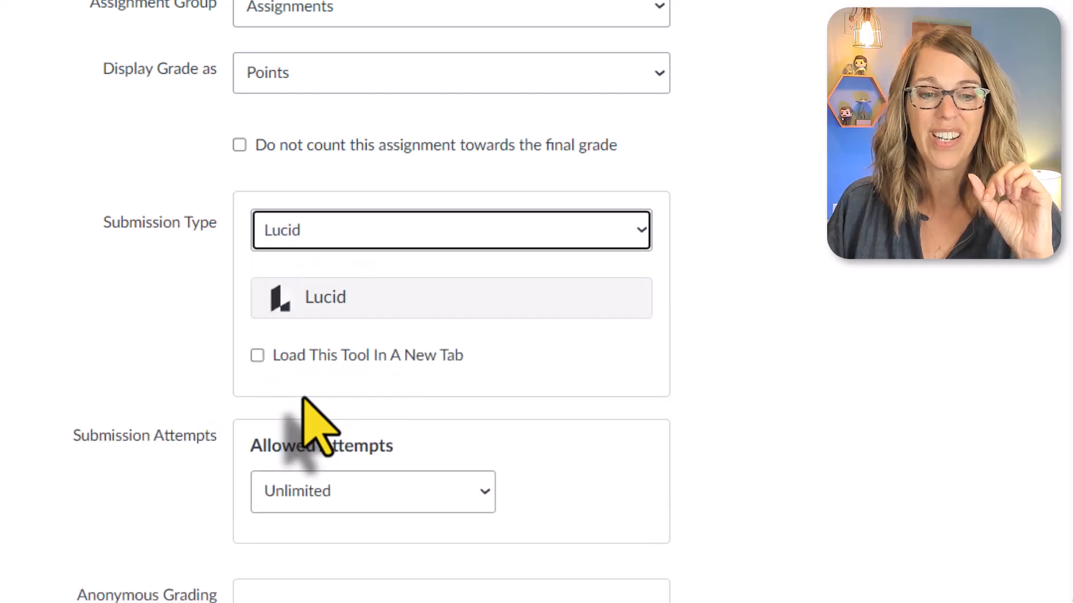
left_click(360, 297)
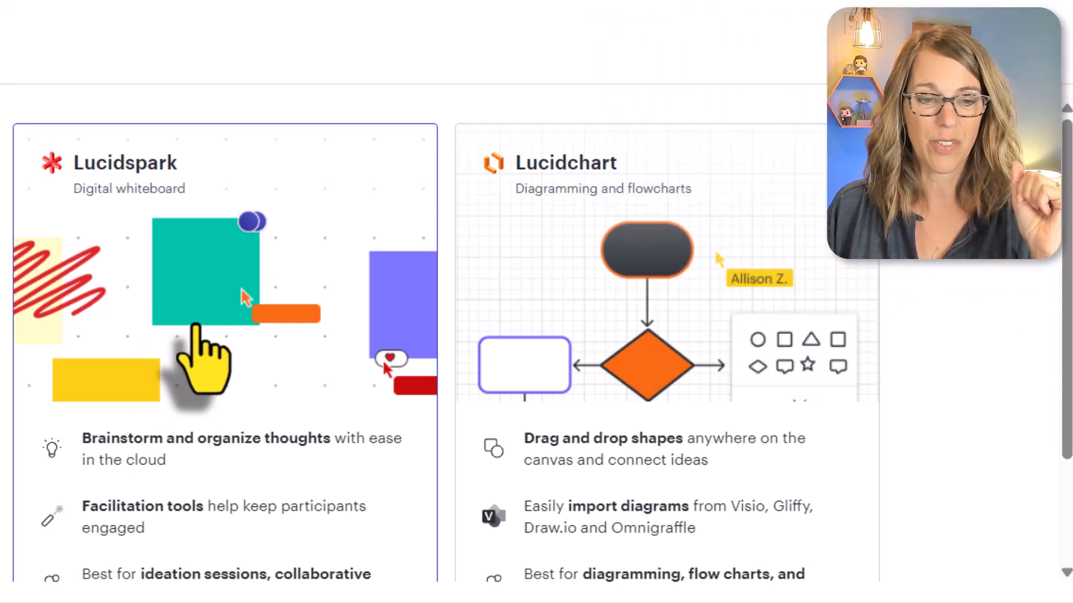
Choose Lucidspark as the document type and link the previously created "Reflection Assignment" board from My documents.
scroll(615, 447, "down", 3)
left_click(1000, 547)
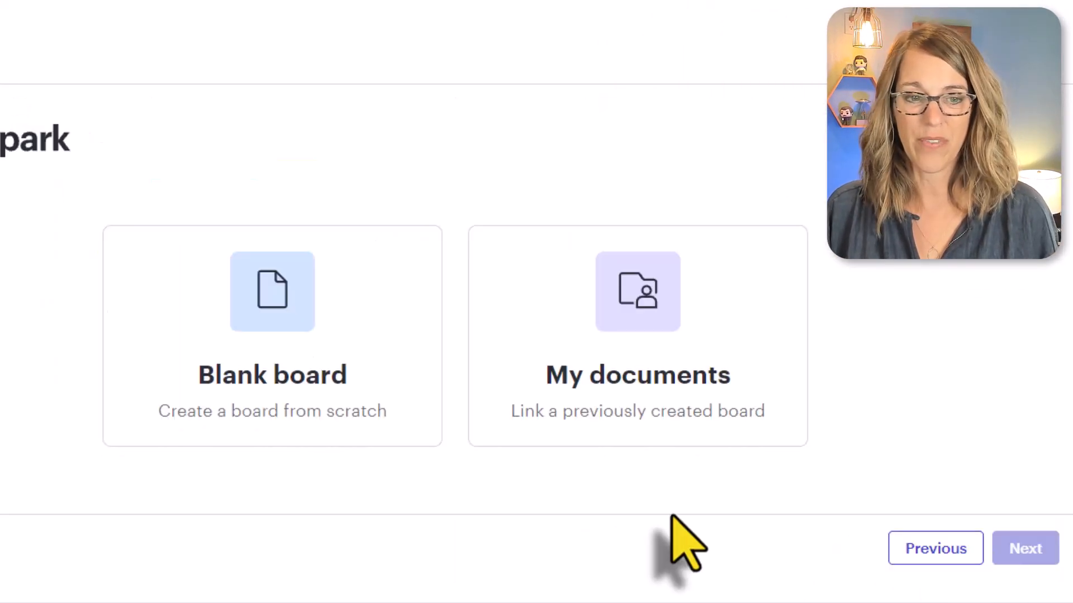
left_click(626, 352)
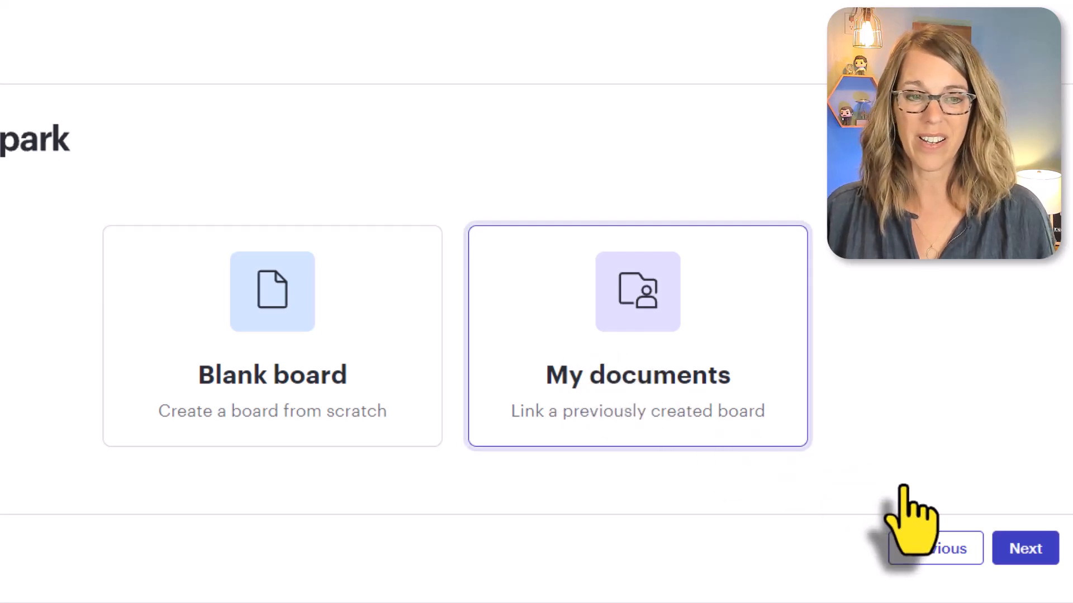
left_click(1025, 548)
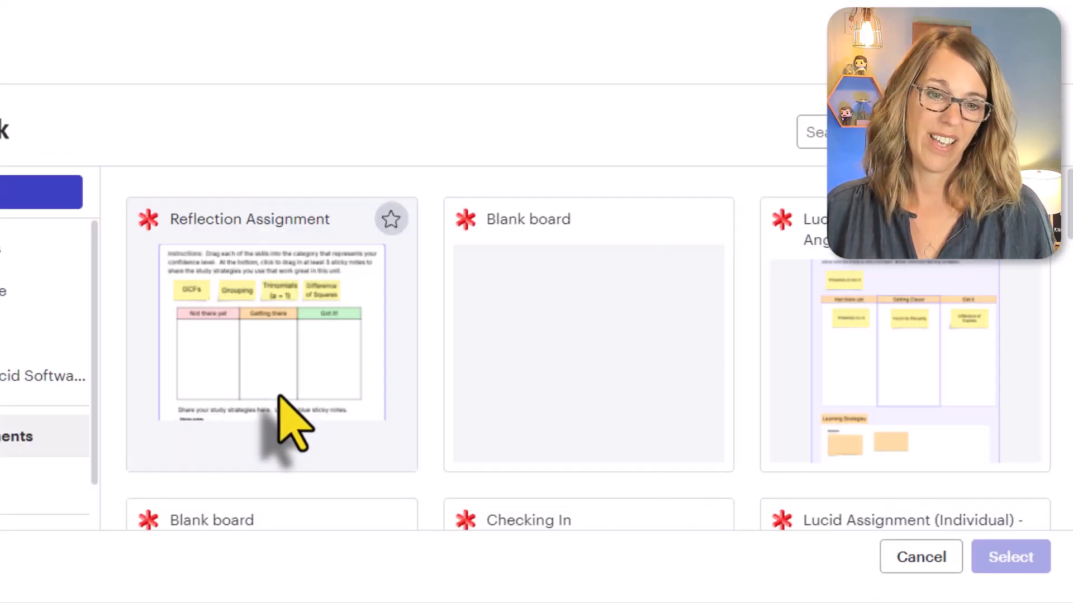
left_click(290, 399)
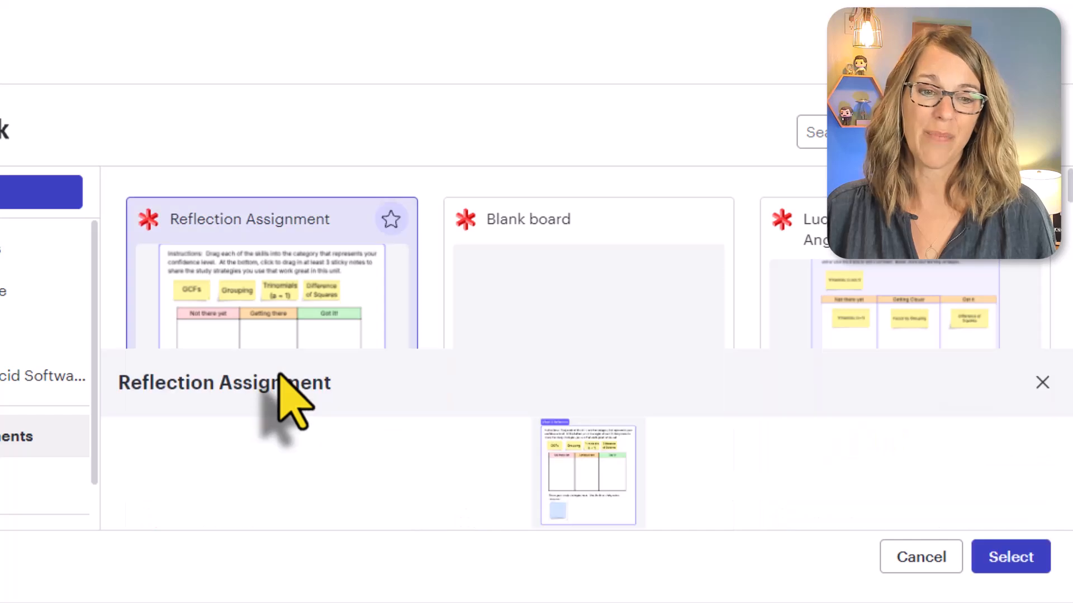
left_click(1000, 555)
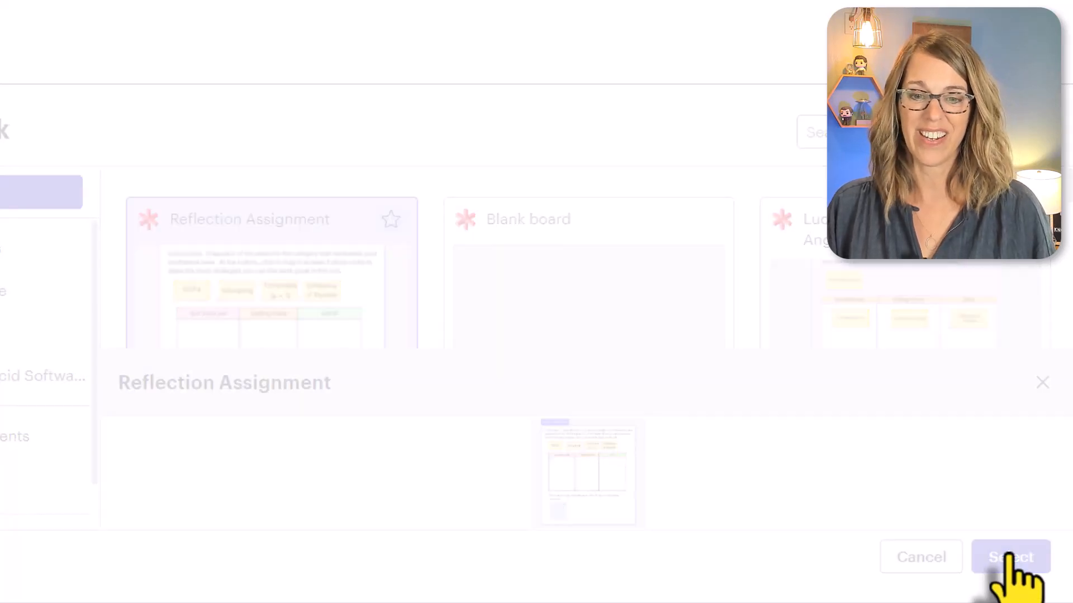
Save the Week 3 Reflection assignment, keeping it assigned to Everyone with no dates.
scroll(661, 286, "down", 9)
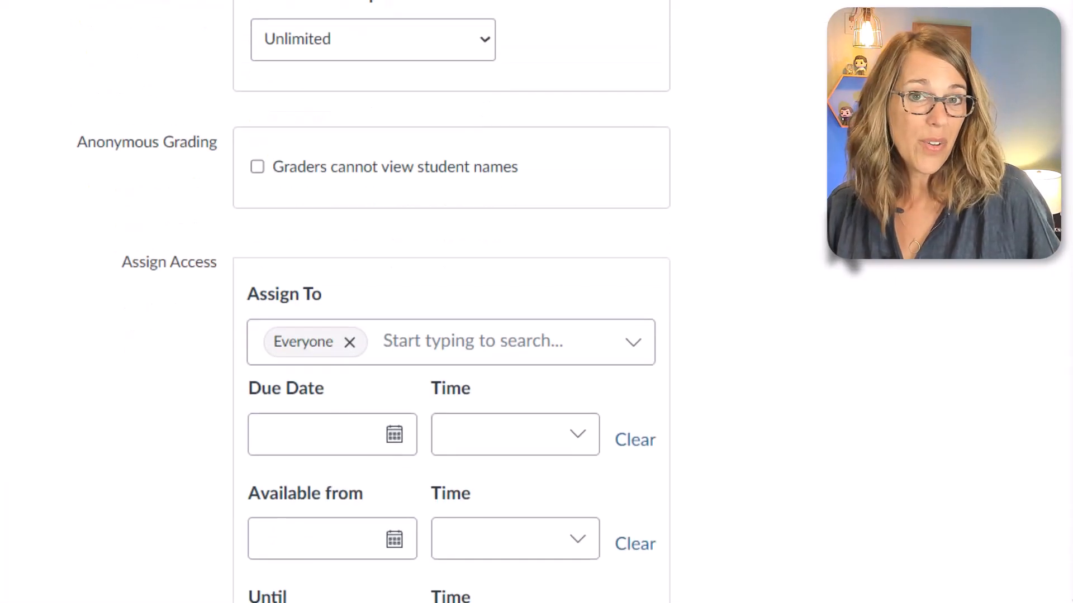
scroll(661, 286, "down", 4)
left_click(889, 522)
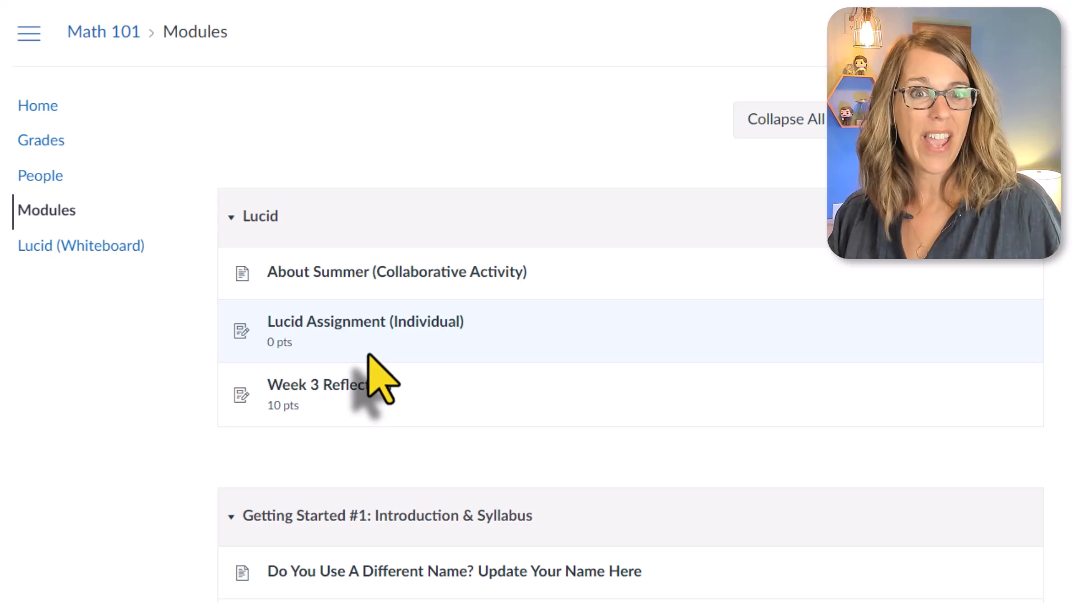
Open the Week 3 Reflection assignment from the student's modules, expand its embedded whiteboard and bring the Week 3 Reflection frame into view.
left_click(349, 386)
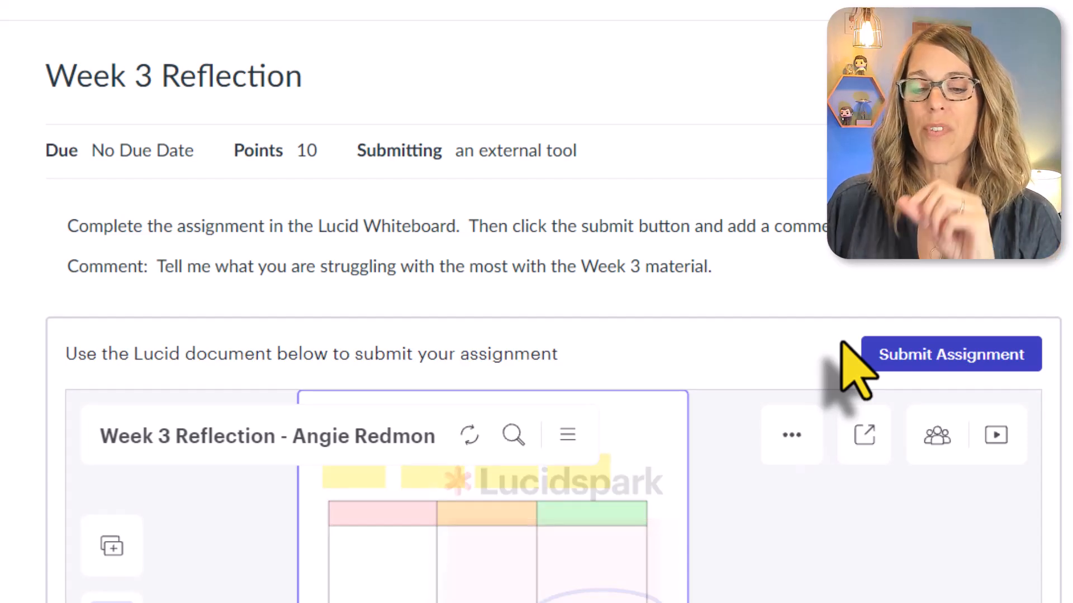
scroll(854, 368, "down", 5)
left_click(942, 506)
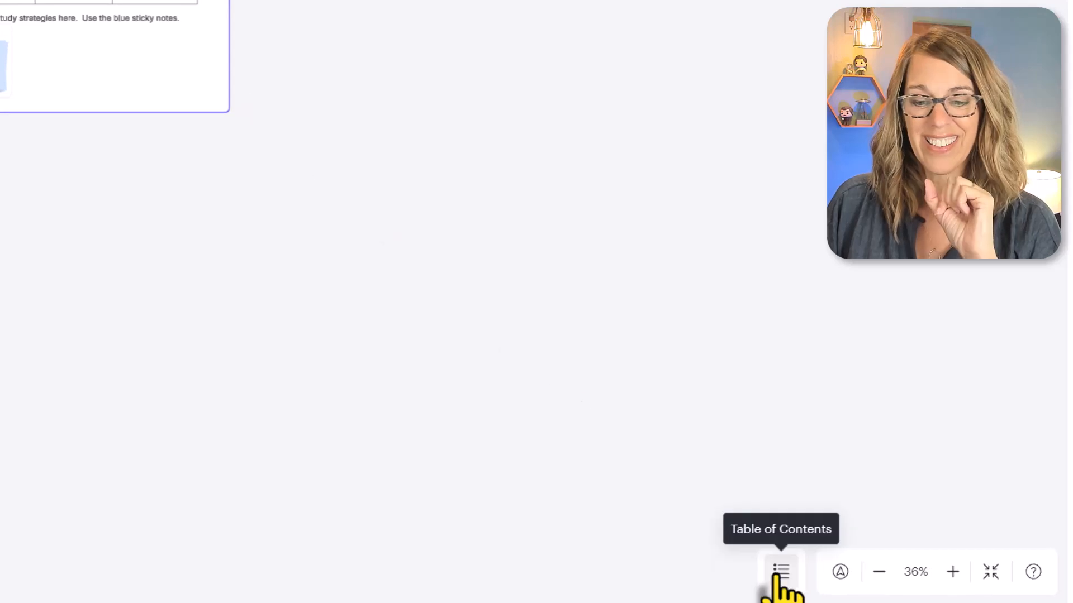
left_click(780, 572)
left_click(847, 389)
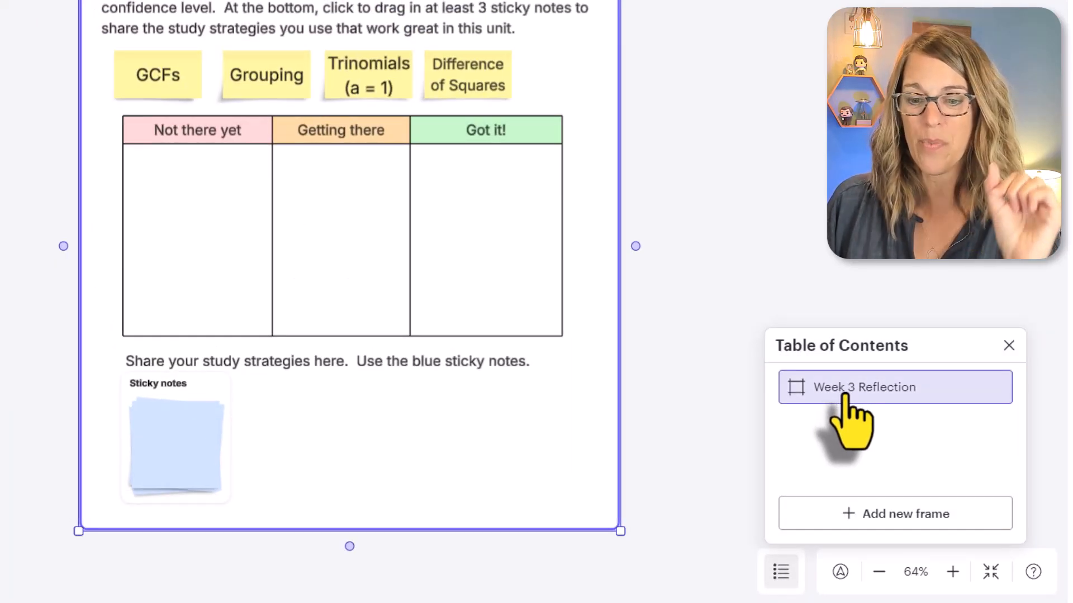
left_click(953, 602)
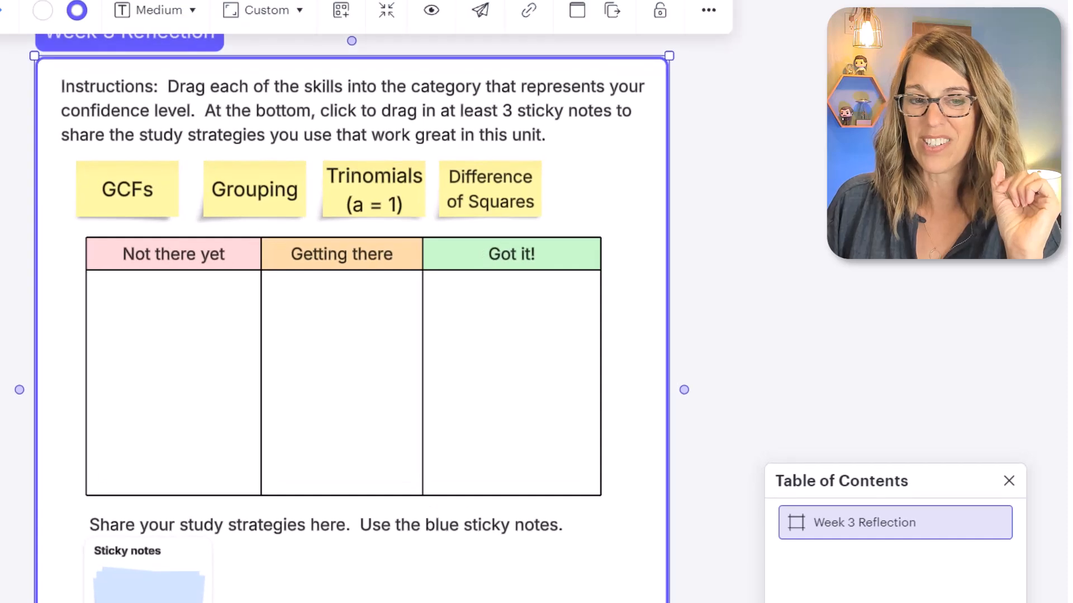
left_click(855, 267)
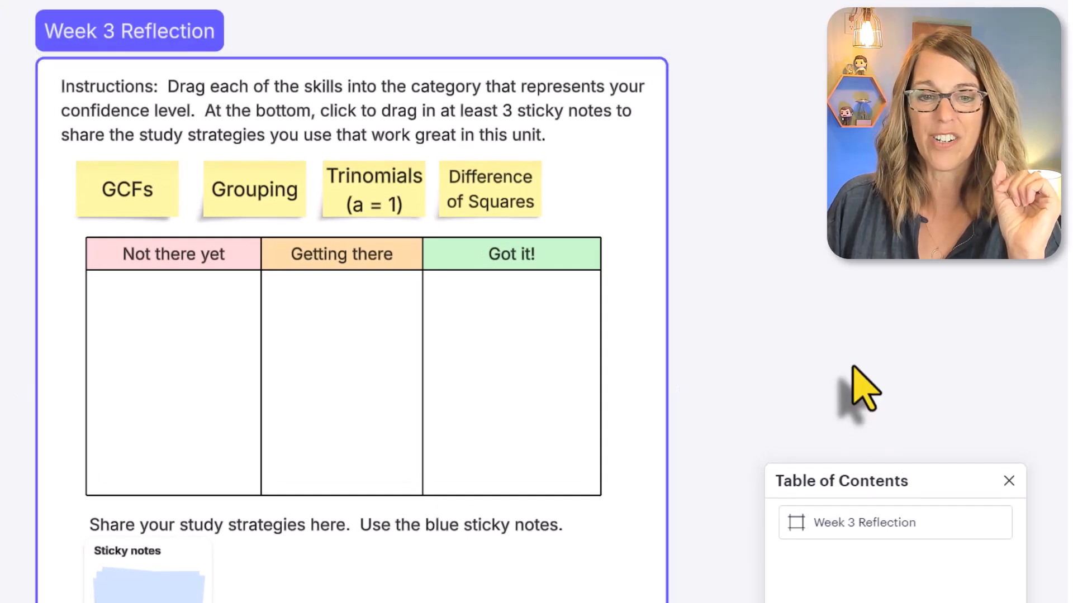
left_click(1009, 481)
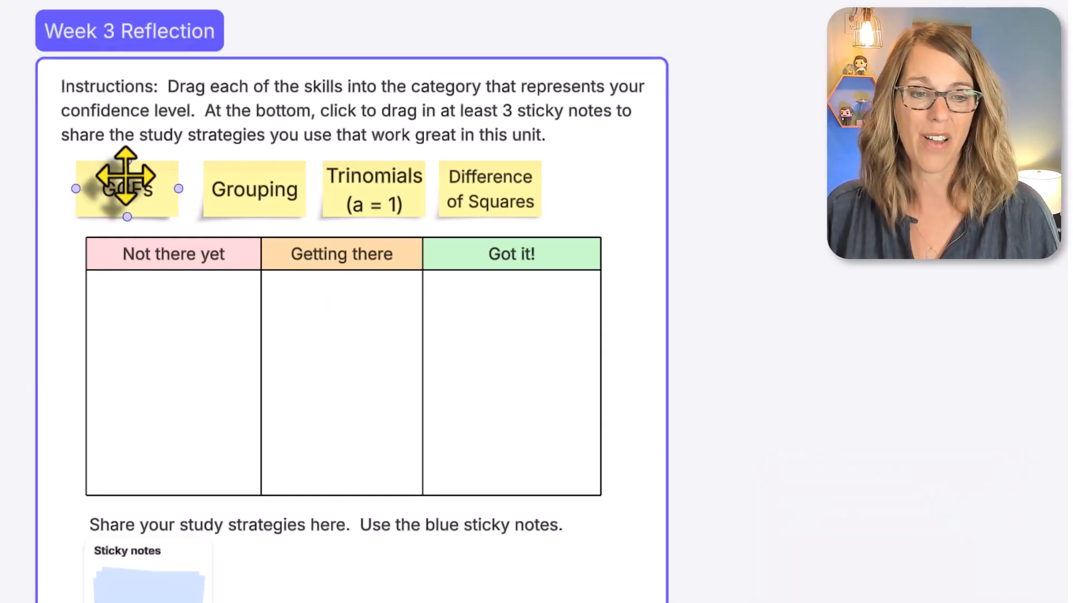
Sort the skill notes: GCFs under "Not there yet", Grouping and Trinomials (a = 1) under "Getting there", Difference of Squares under "Got it!".
left_click_drag(120, 175, 187, 351)
left_click_drag(252, 215, 355, 353)
left_click_drag(388, 219, 364, 428)
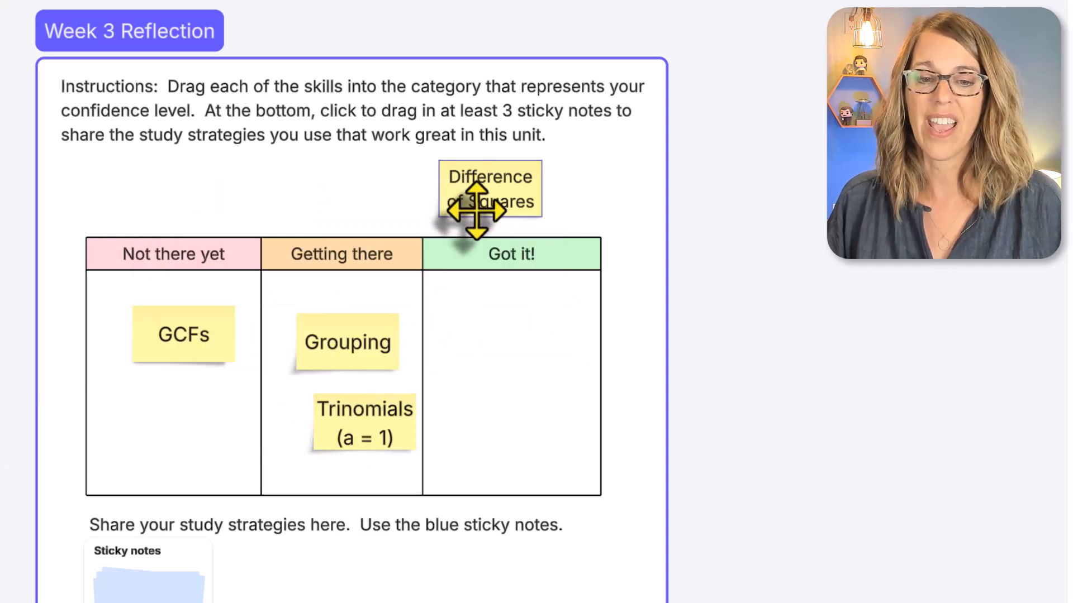
left_click_drag(467, 211, 503, 342)
Add a blue sticky note reading "Sleep a lot" below the study strategies prompt and return to the assignment page.
left_click_drag(139, 492, 300, 478)
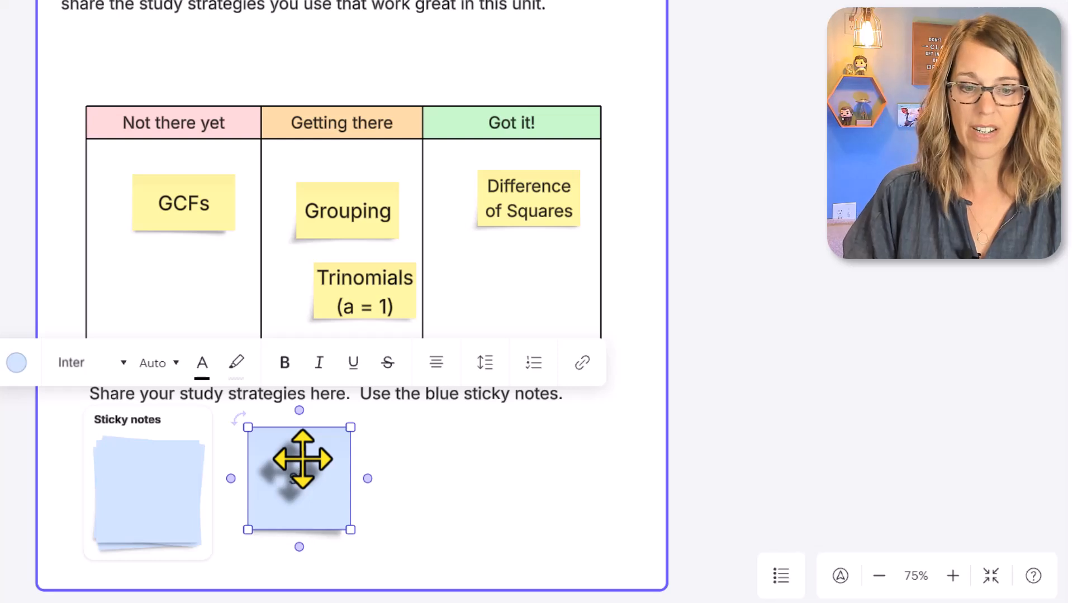
left_click(821, 311)
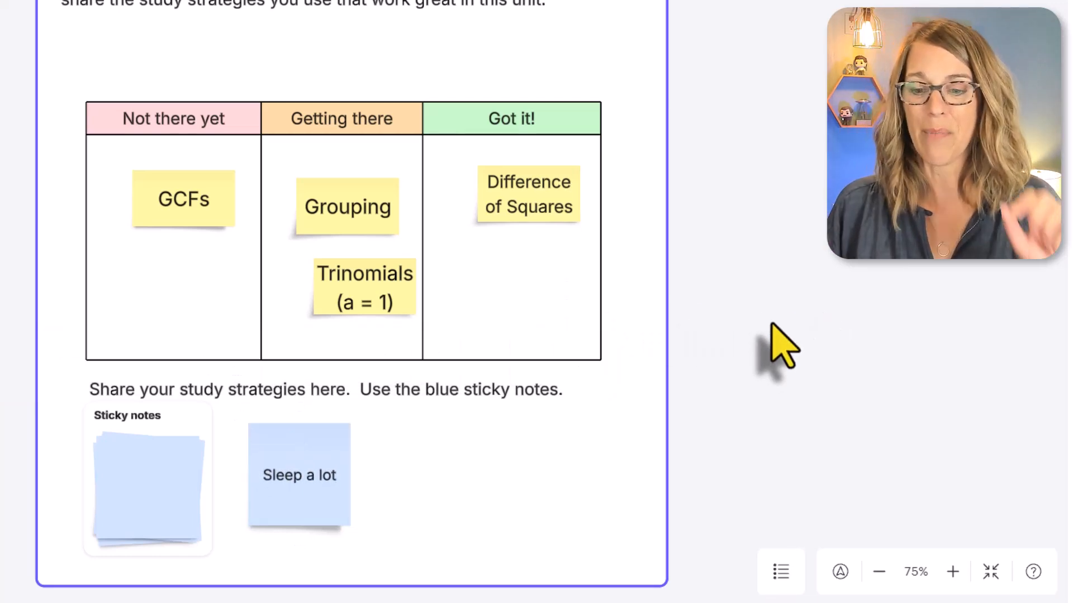
left_click(990, 571)
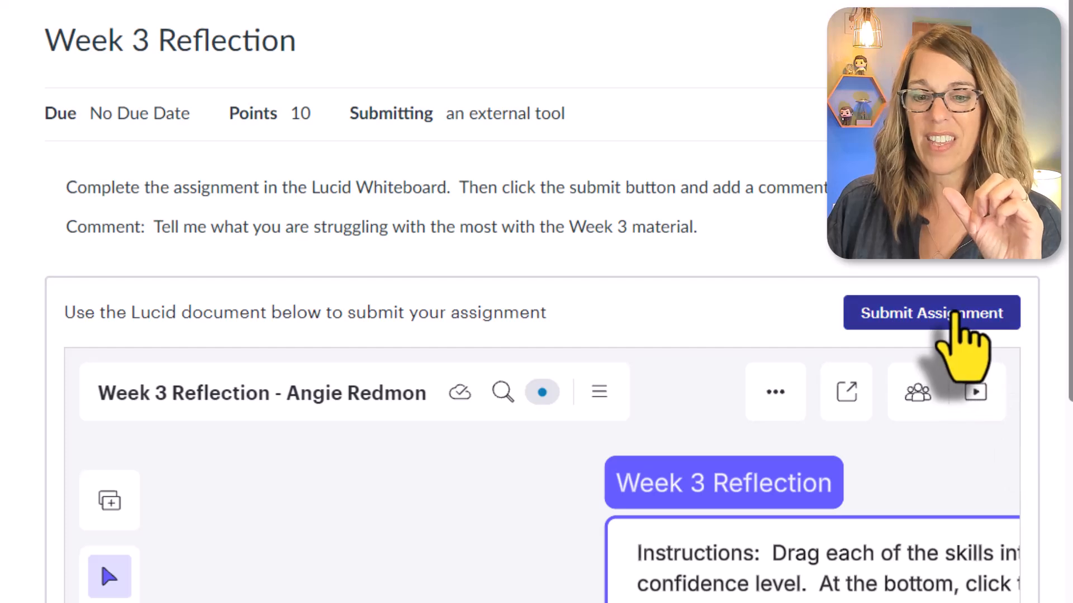
Submit the assignment with the comment "I'm really struggling staying awake in class.".
left_click(953, 313)
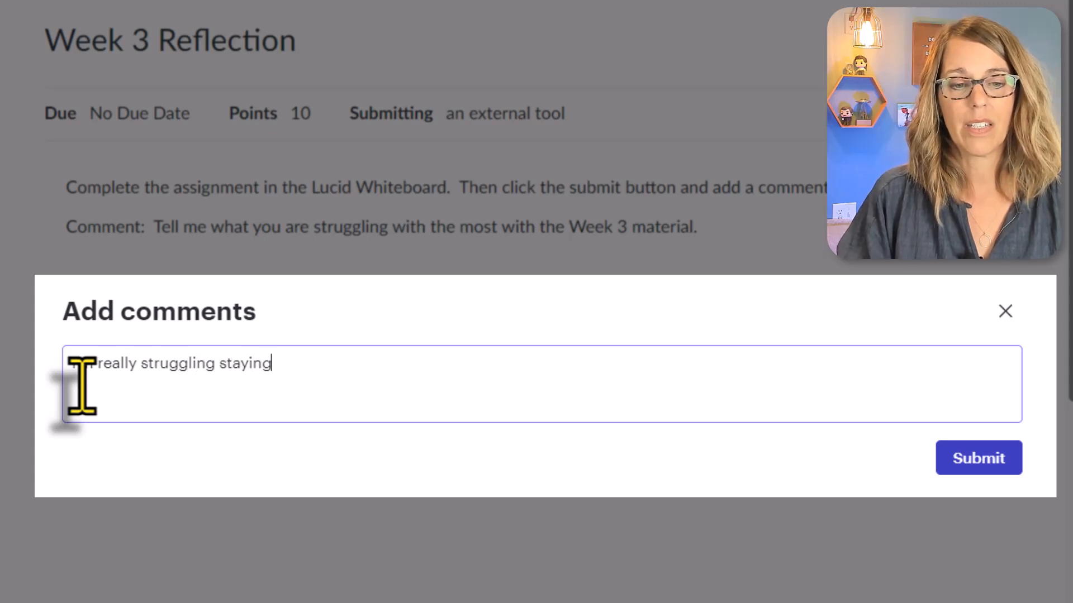
type("ke in class.")
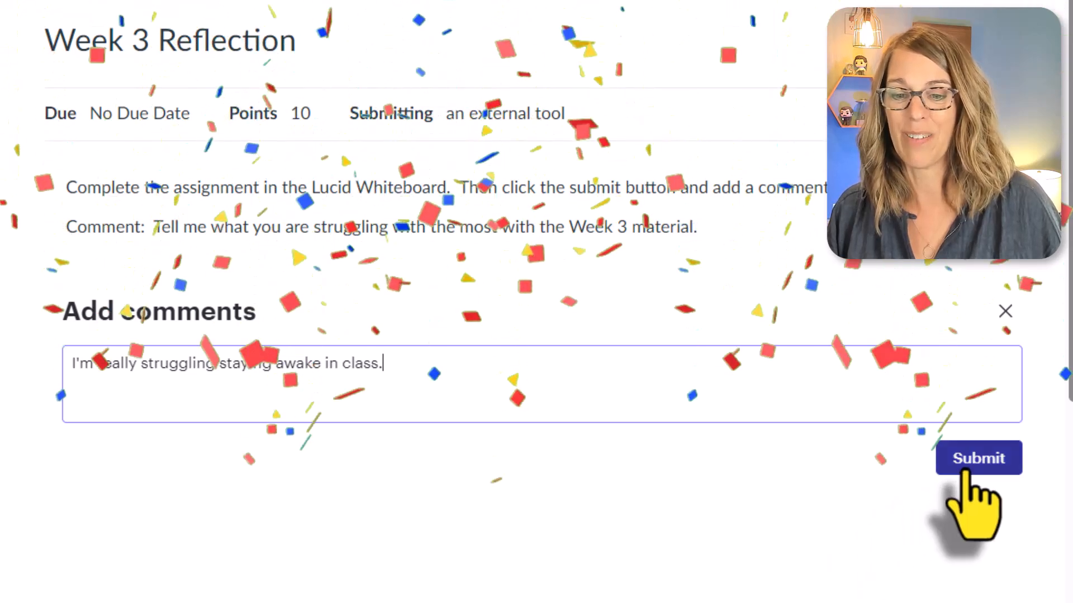
left_click(974, 459)
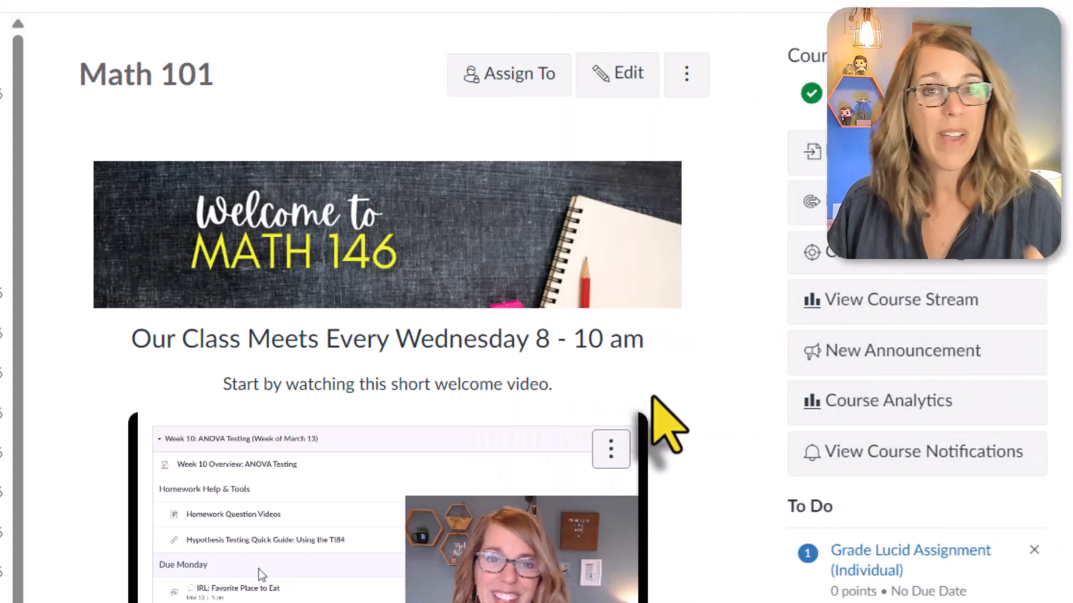
Open the Week 3 Reflection submission for grading as the teacher and review the student's board and comment.
scroll(654, 413, "down", 5)
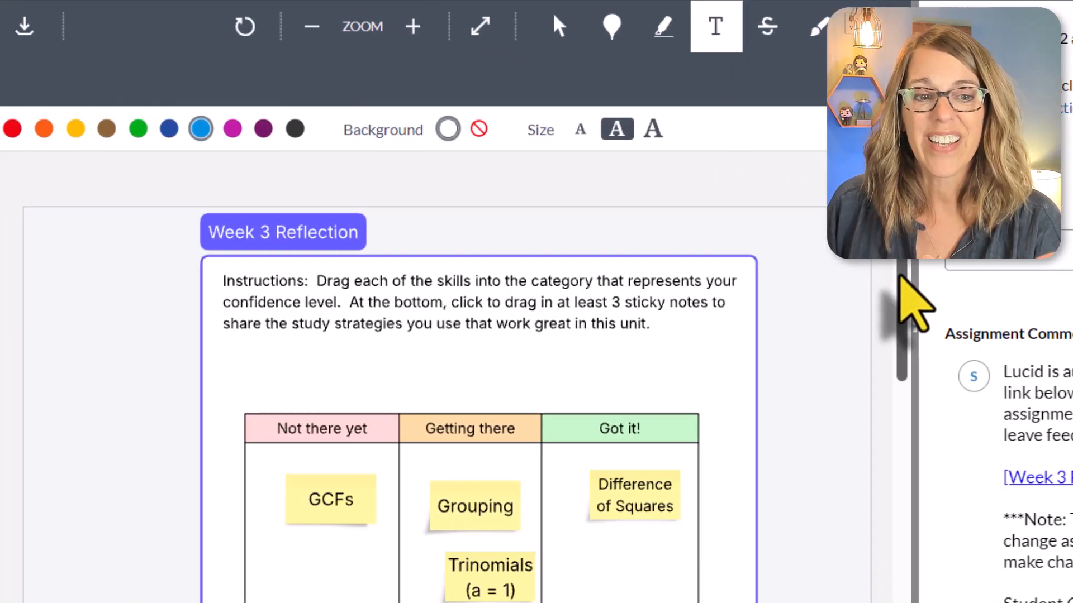
left_click_drag(640, 274, 637, 295)
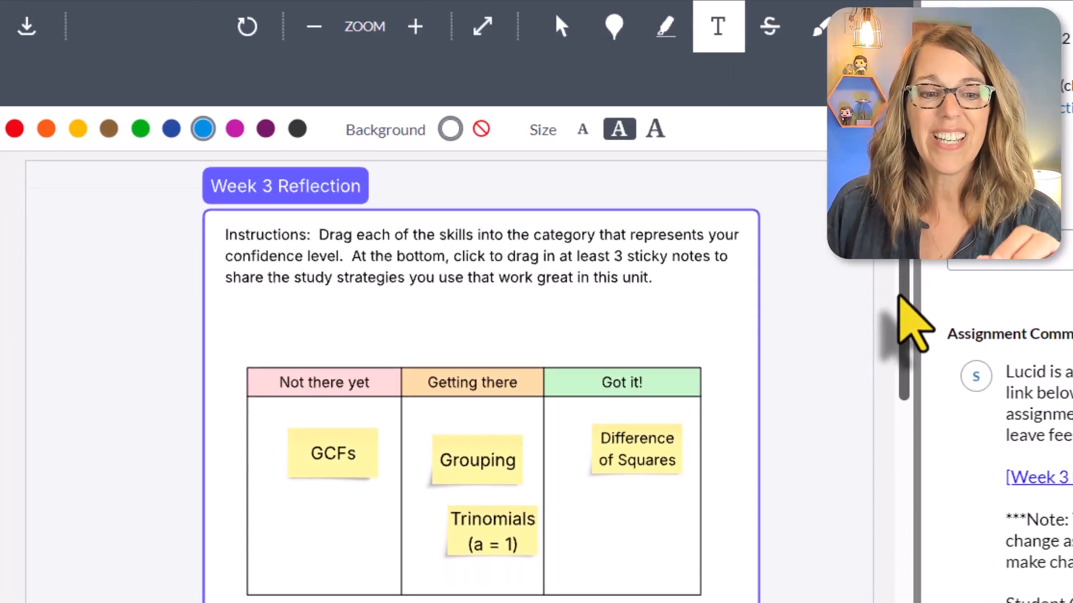
left_click_drag(898, 298, 896, 331)
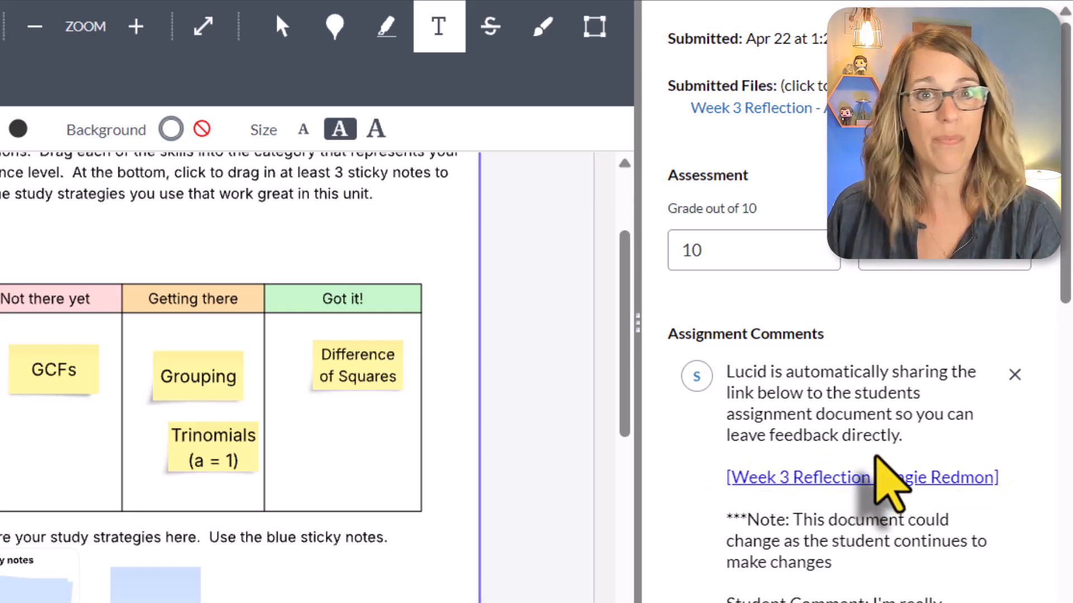
scroll(910, 489, "down", 2)
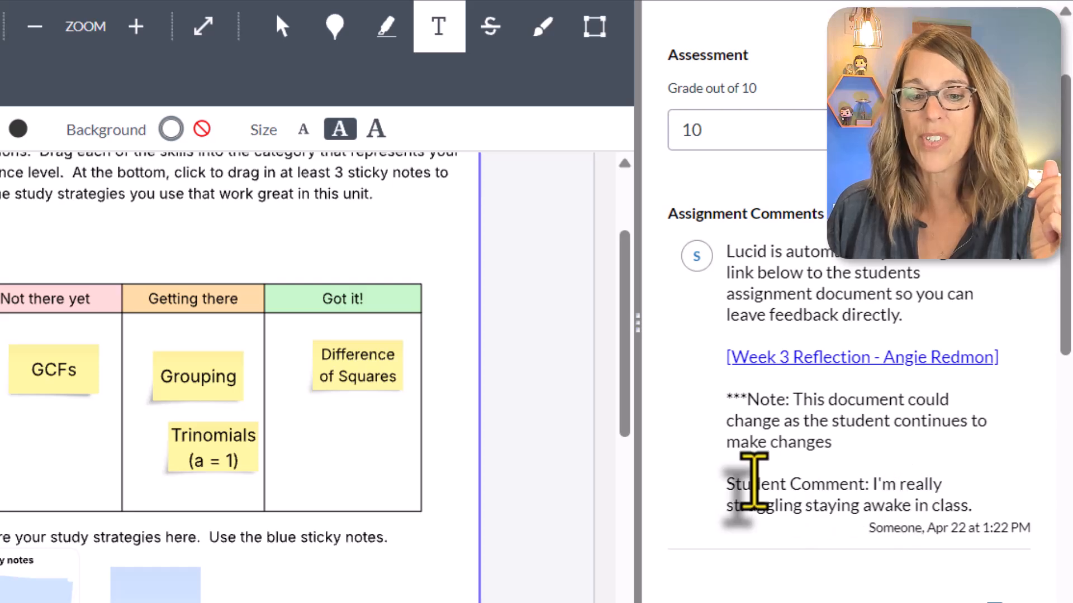
left_click_drag(727, 485, 973, 513)
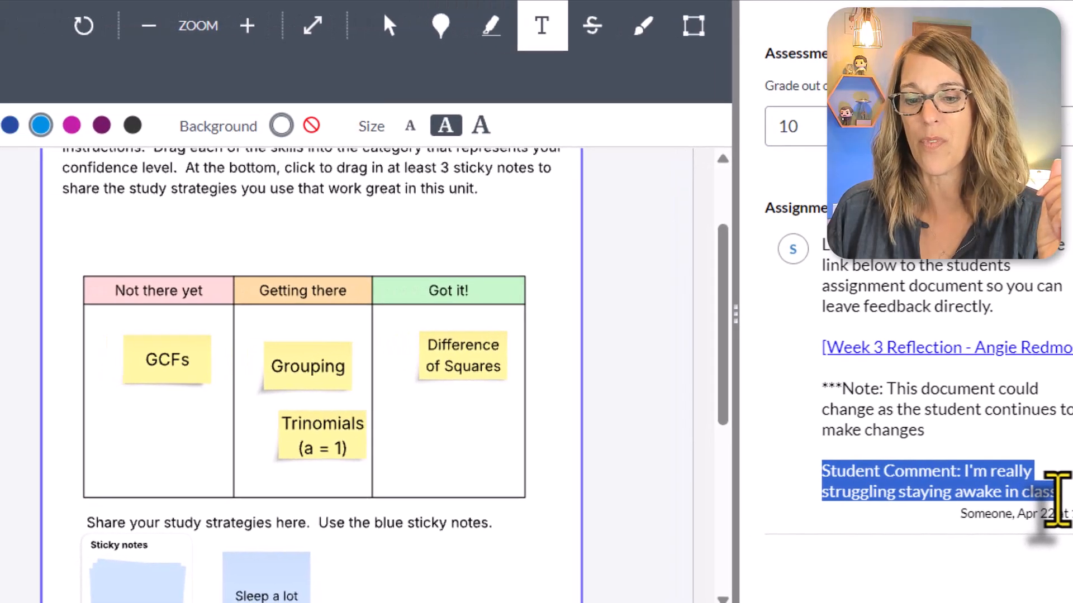
left_click(941, 448)
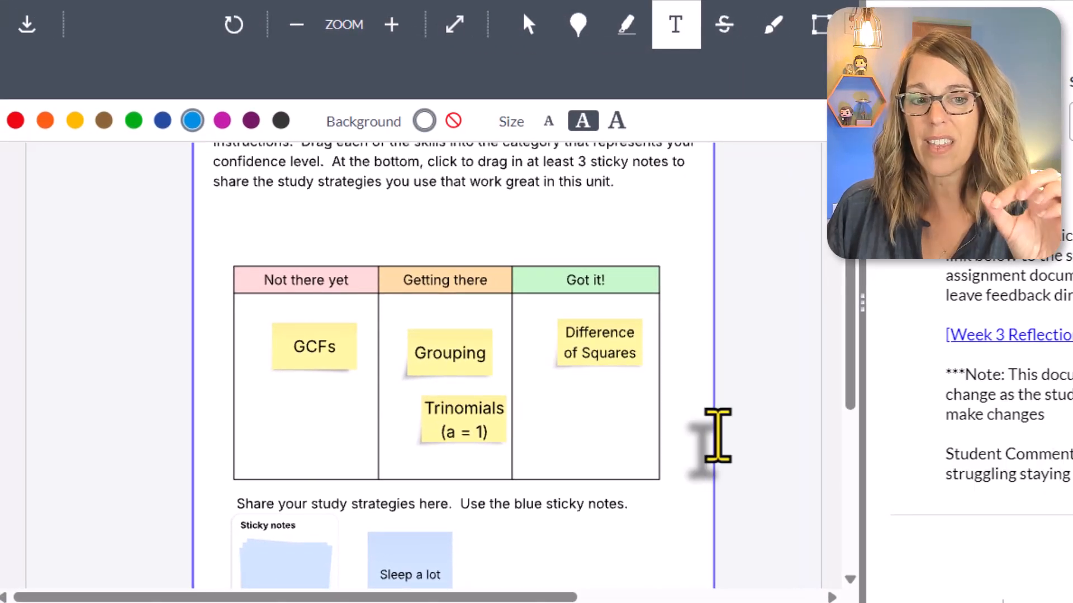
Start a red text annotation in the empty space between the instructions and the table on the submitted board.
scroll(580, 429, "up", 1)
scroll(712, 413, "up", 1)
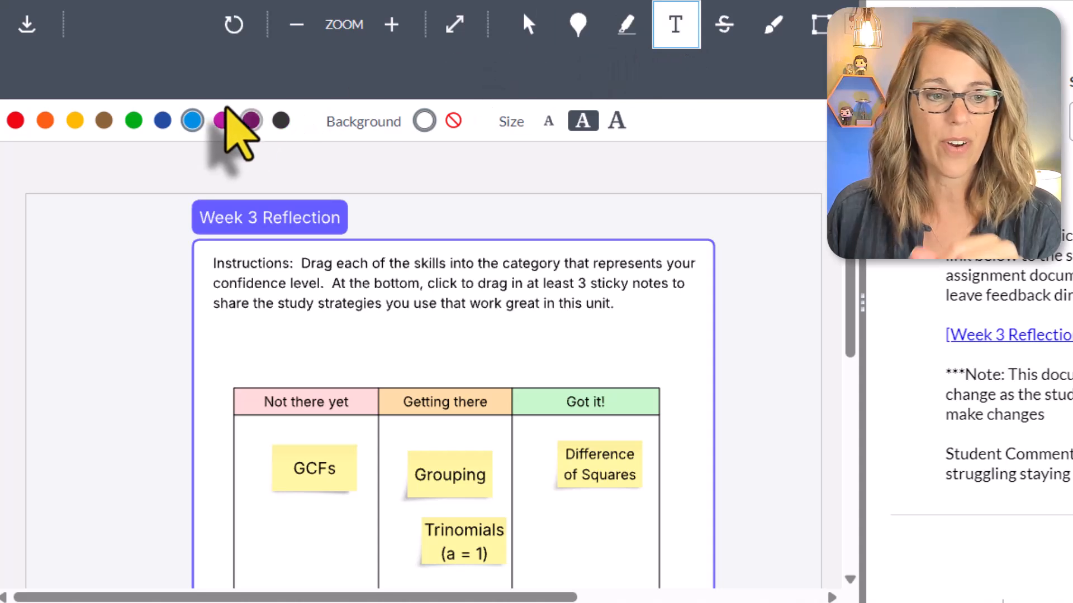
left_click(15, 121)
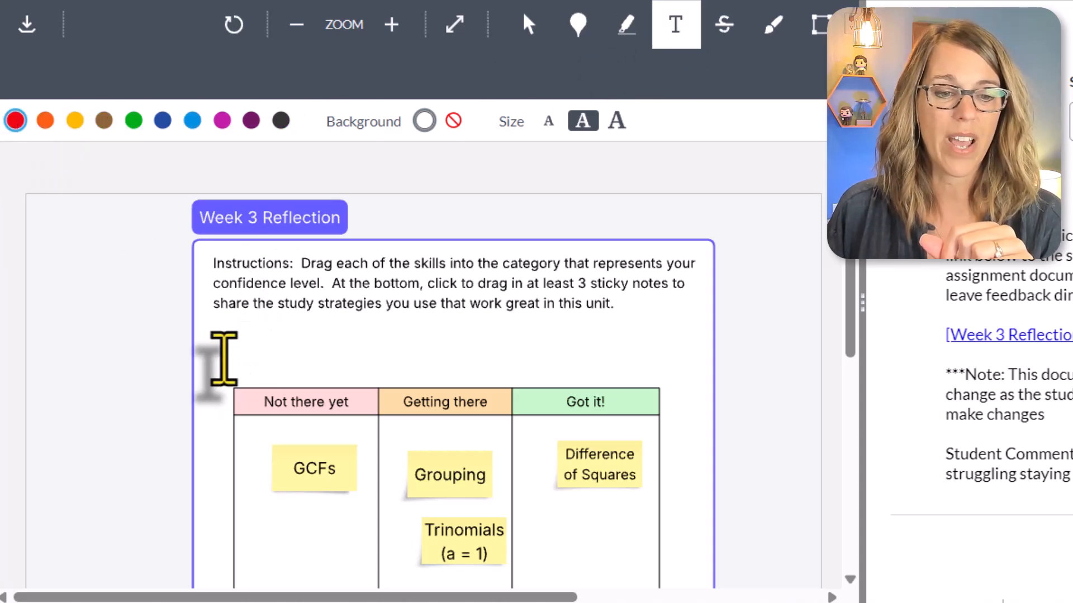
left_click(254, 341)
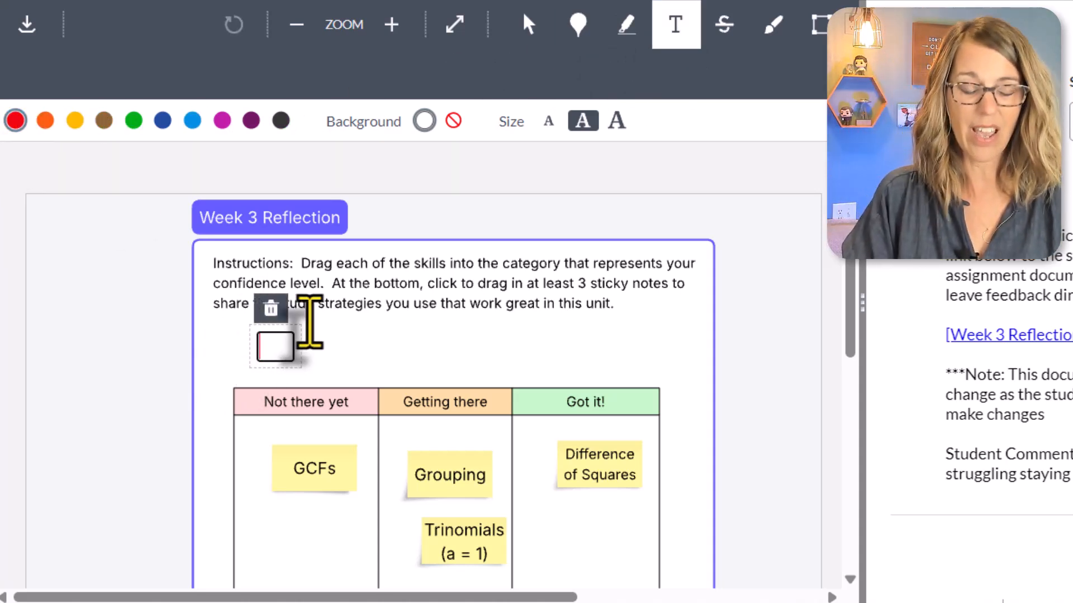